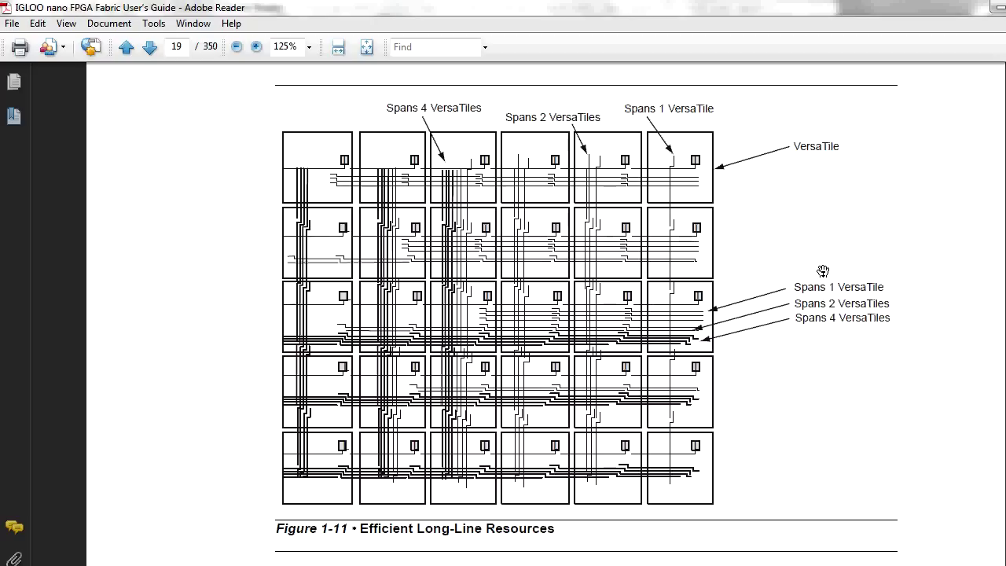
- Examine Figure 1-11 on efficient long-line resources and Figure 1-12 on very-long-line resources in the IGLOO nano FPGA Fabric User's Guide
scroll(250, 323, "down", 1)
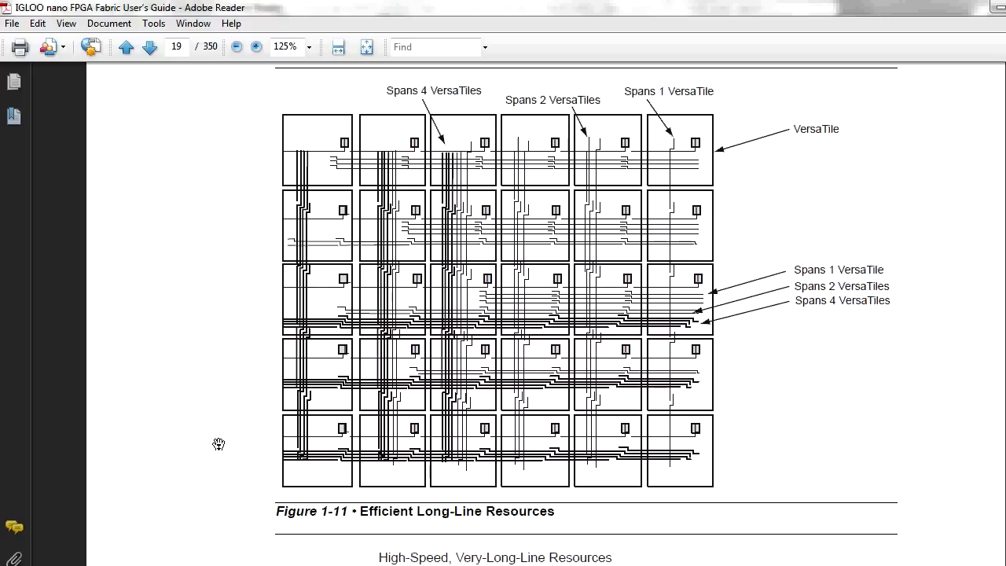
scroll(234, 355, "down", 10)
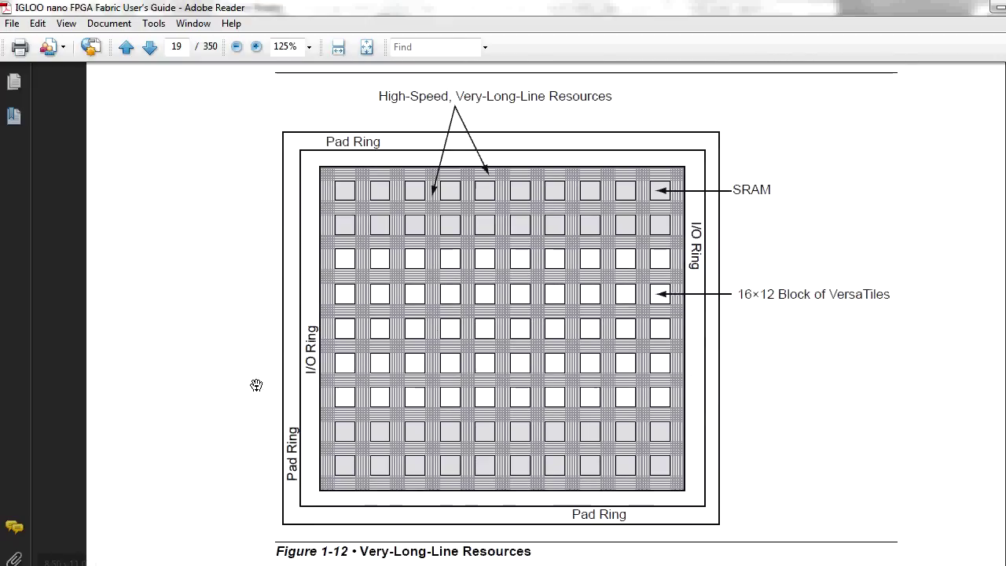
scroll(229, 358, "down", 1)
scroll(220, 334, "up", 1)
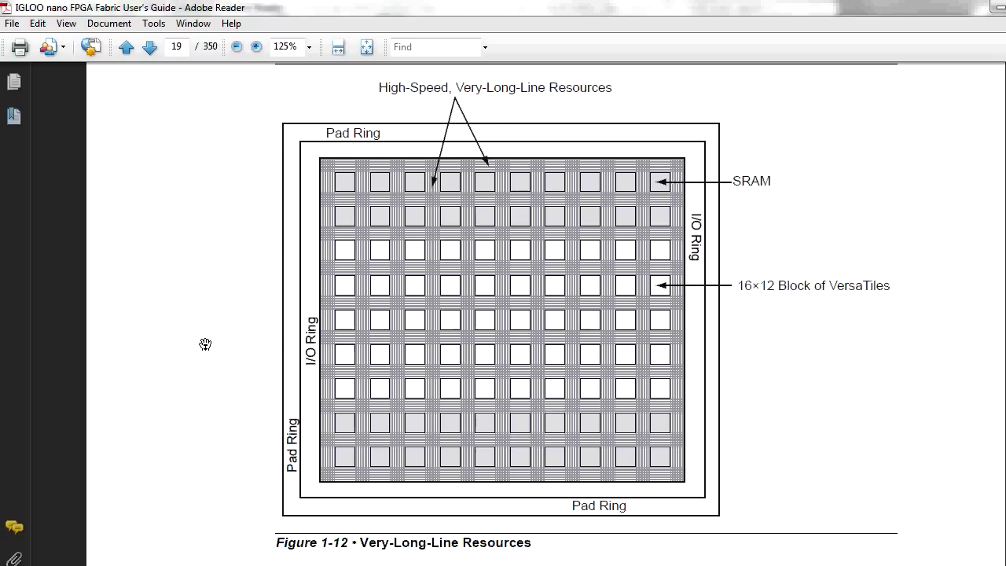
scroll(207, 350, "down", 1)
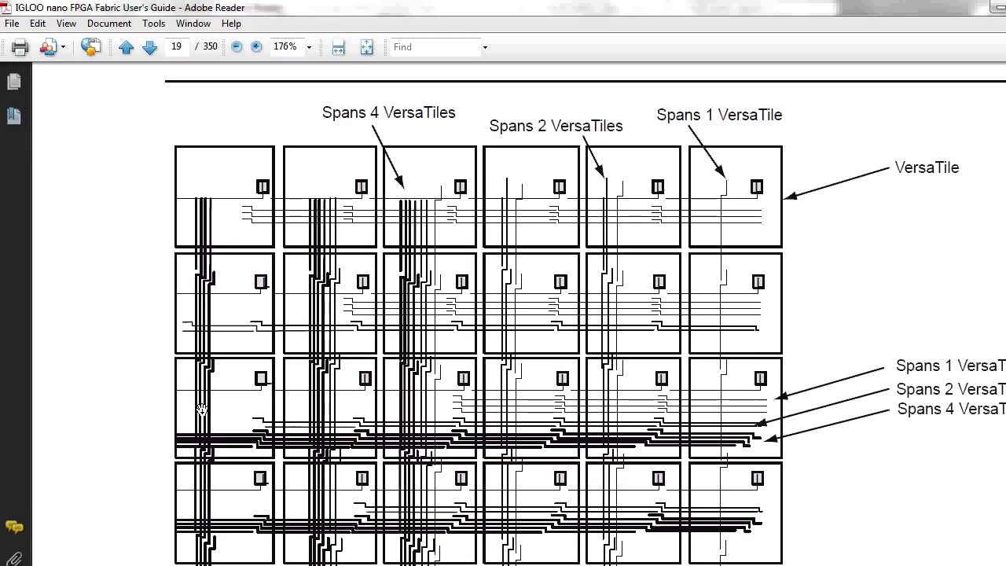
left_click_drag(155, 452, 211, 148)
scroll(118, 338, "down", 12)
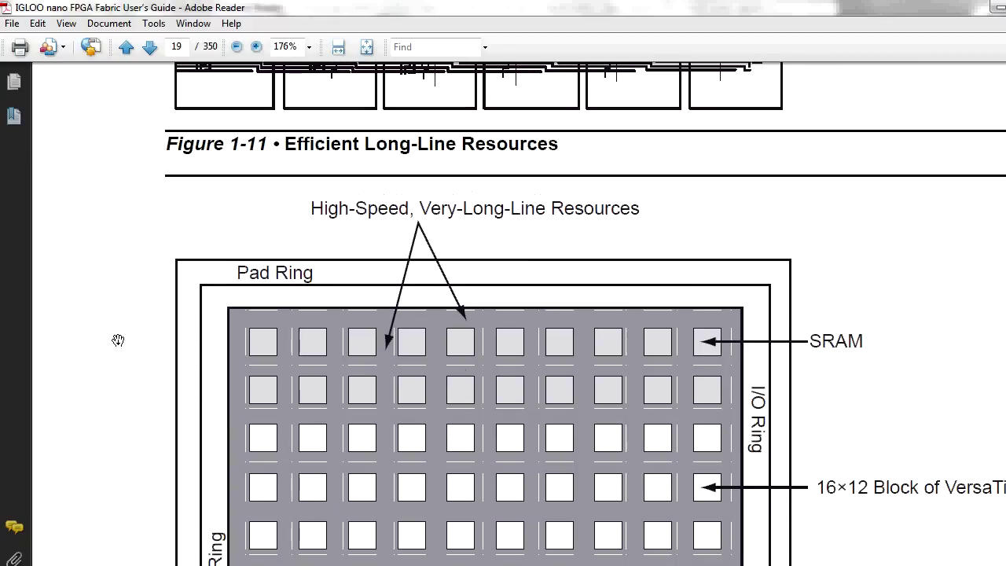
scroll(105, 358, "down", 3)
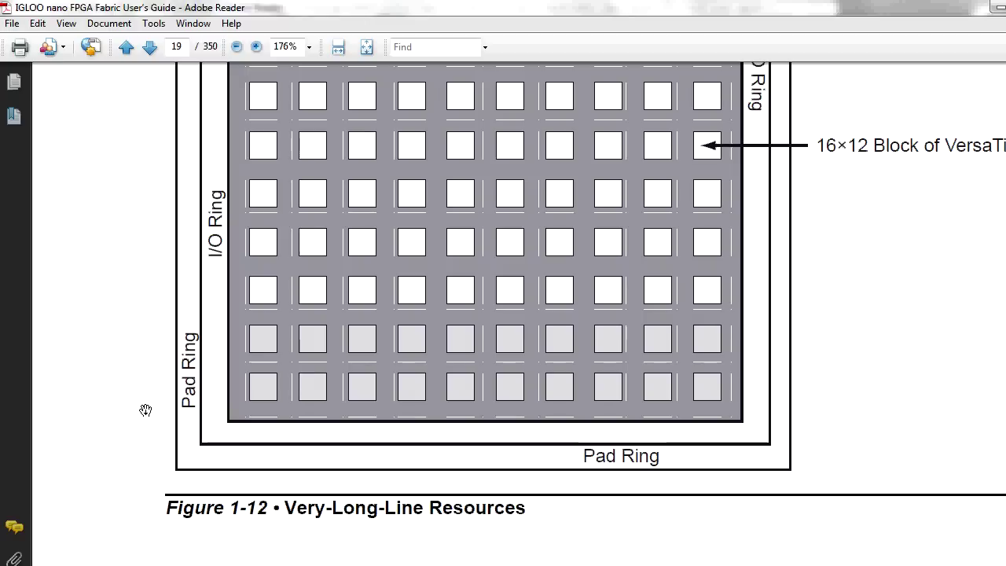
scroll(145, 410, "down", 12)
scroll(145, 410, "up", 20)
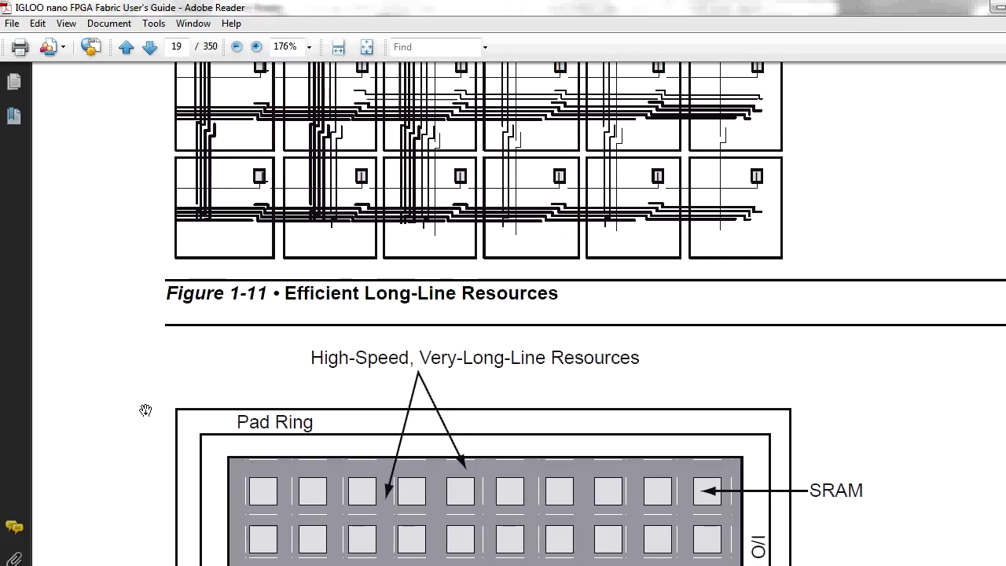
scroll(126, 153, "down", 2)
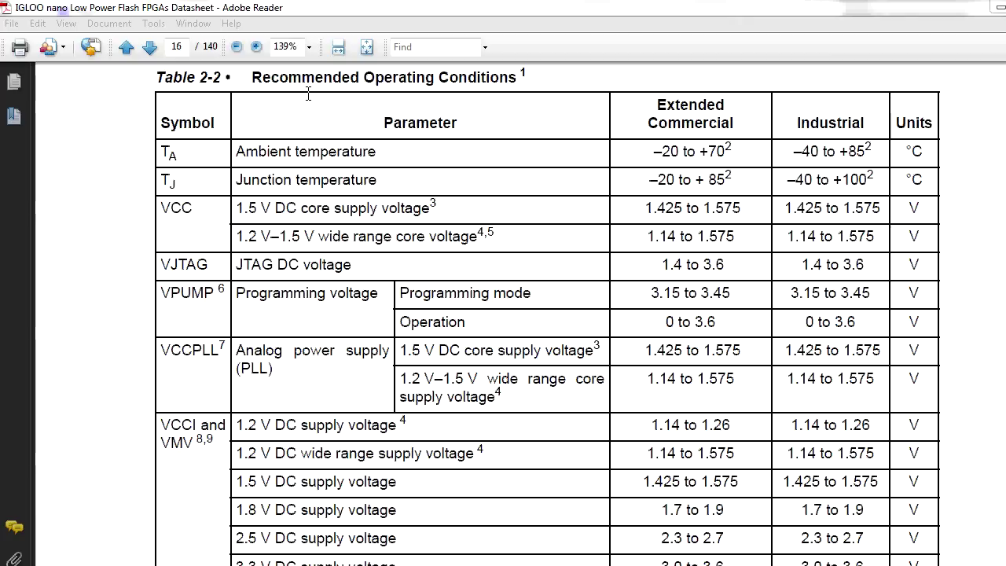
- Highlight the Recommended Operating Conditions title and review the VCC wide range core voltage row with its extended commercial range in Table 2-2
left_click_drag(252, 77, 509, 78)
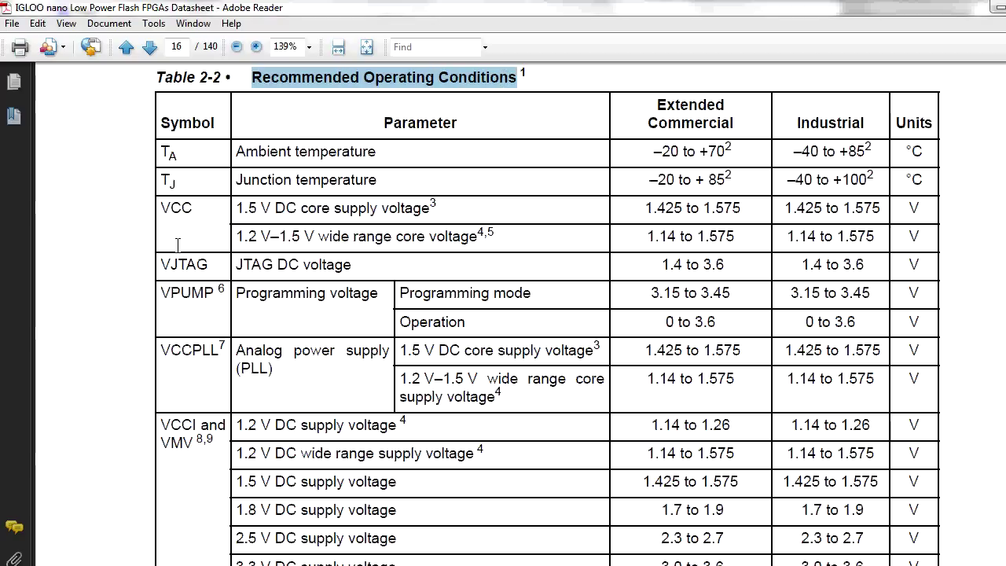
left_click_drag(162, 149, 152, 192)
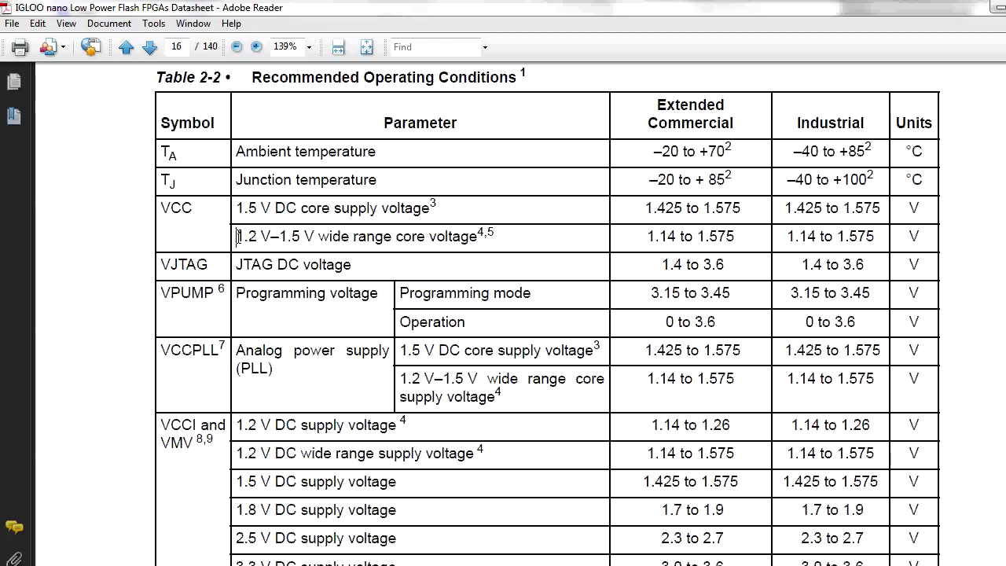
left_click_drag(238, 236, 477, 232)
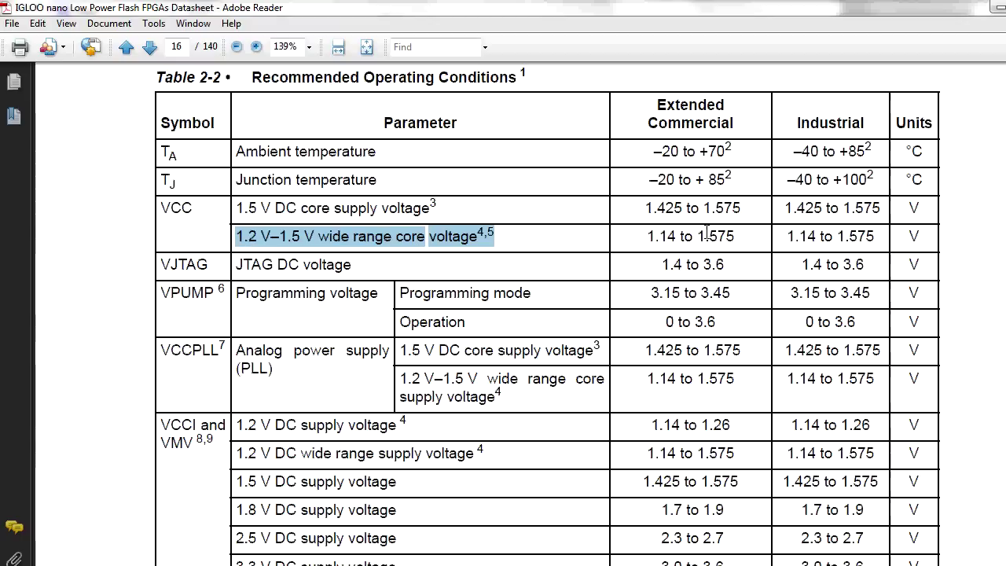
double_click(174, 207)
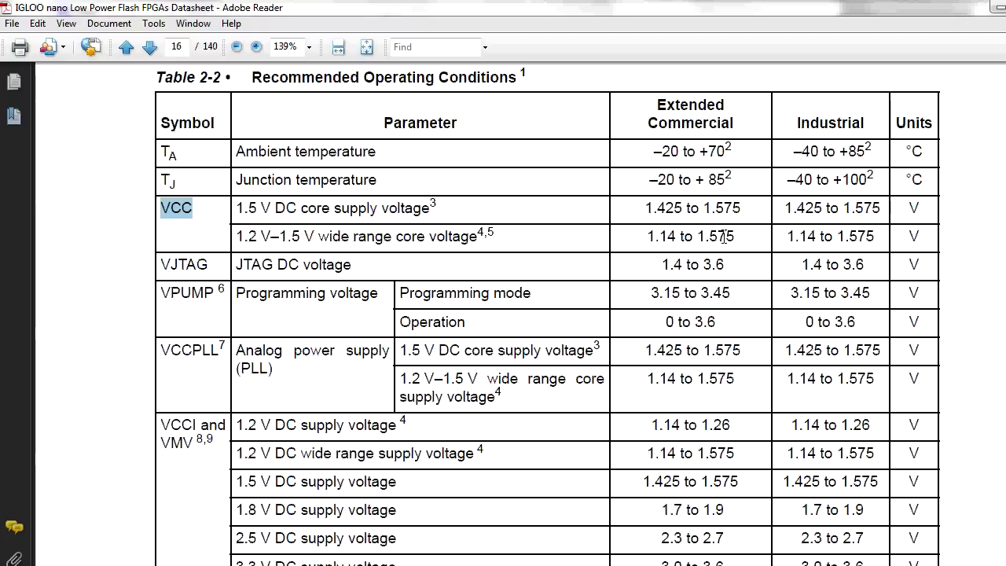
left_click_drag(787, 236, 799, 236)
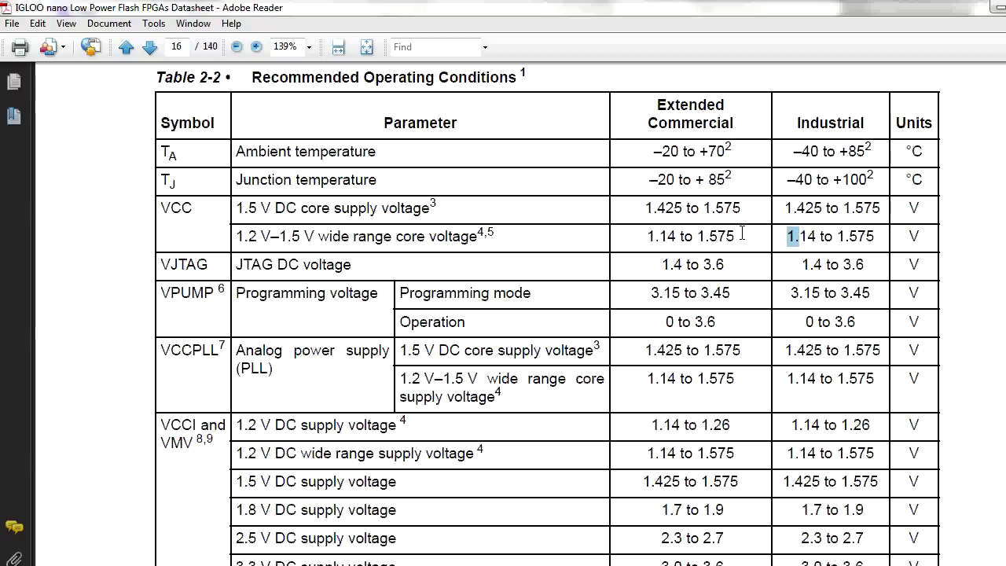
left_click_drag(645, 236, 740, 240)
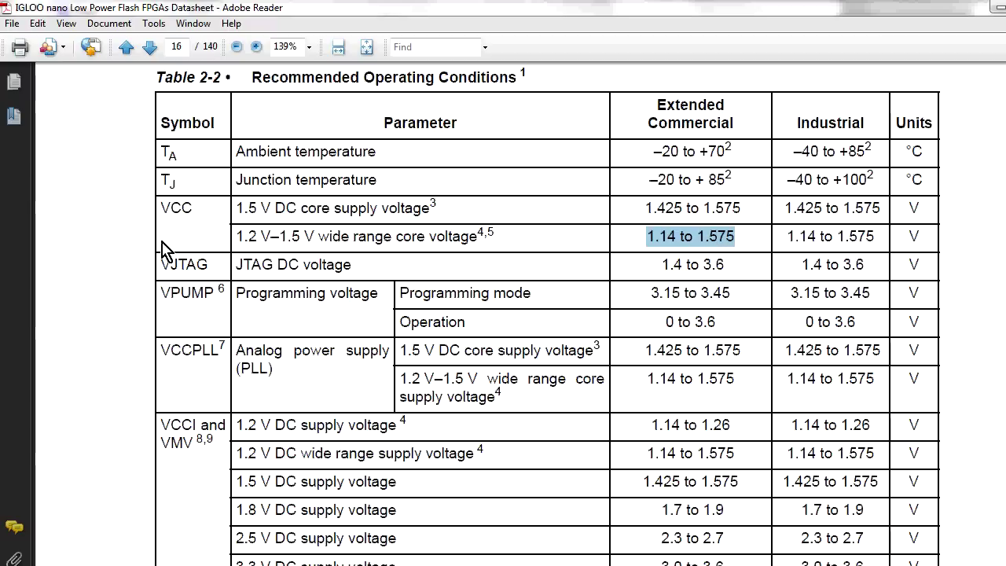
- Review the VJTAG row and highlight its extended commercial voltage range
left_click(179, 264)
double_click(179, 264)
left_click(144, 267)
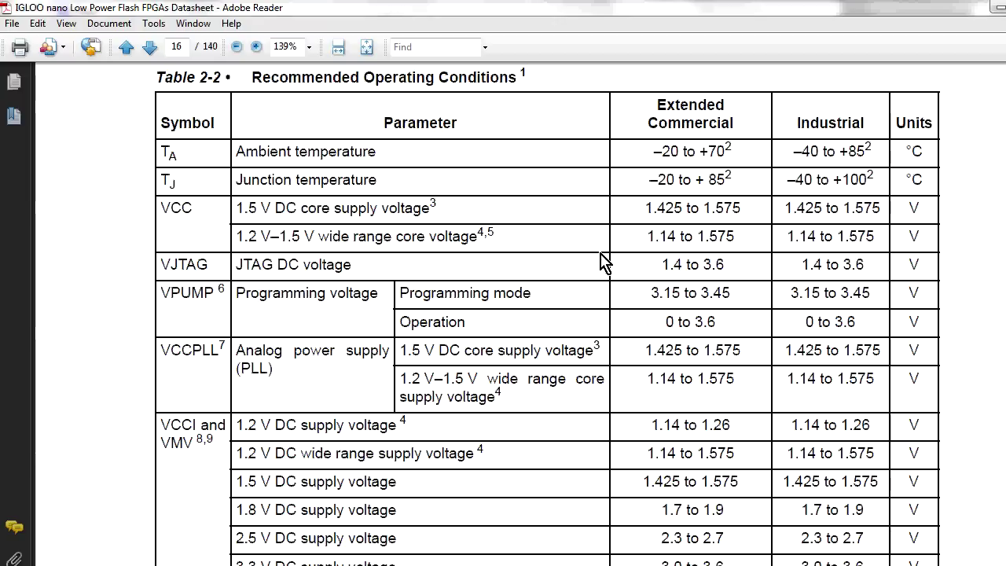
left_click_drag(662, 265, 730, 267)
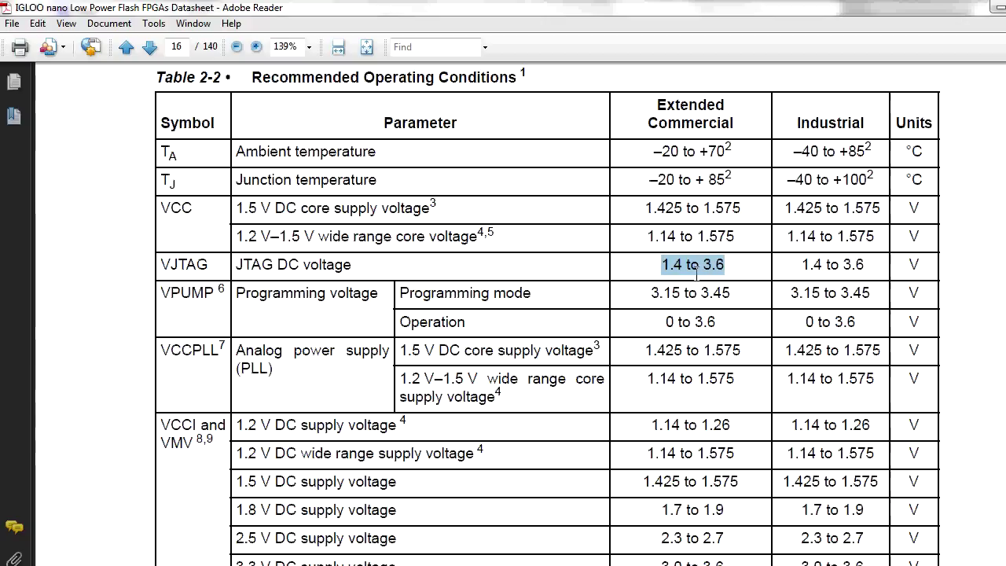
- Review the VPUMP row, highlighting the extended commercial range for operation and the Programming mode label
double_click(187, 294)
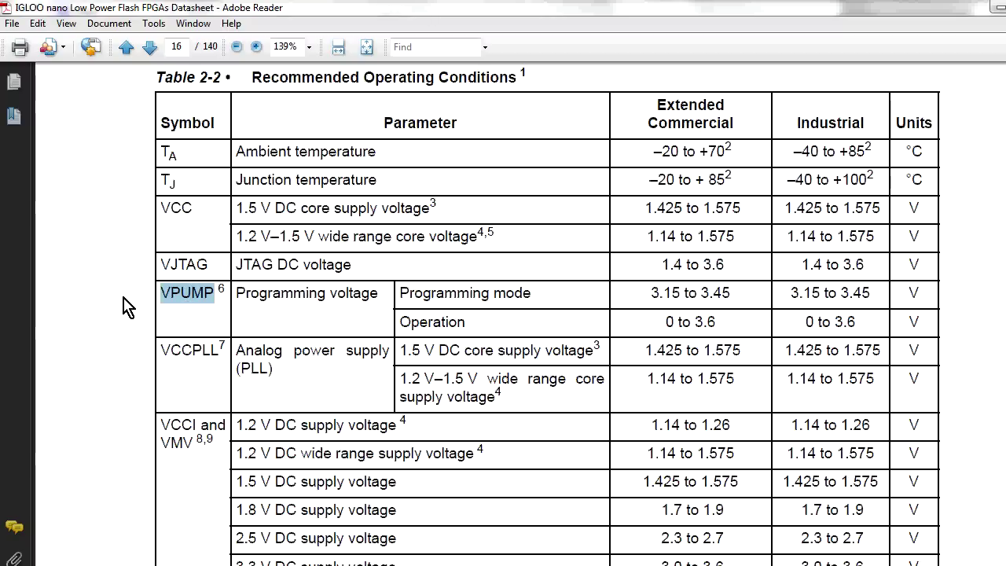
left_click(280, 293)
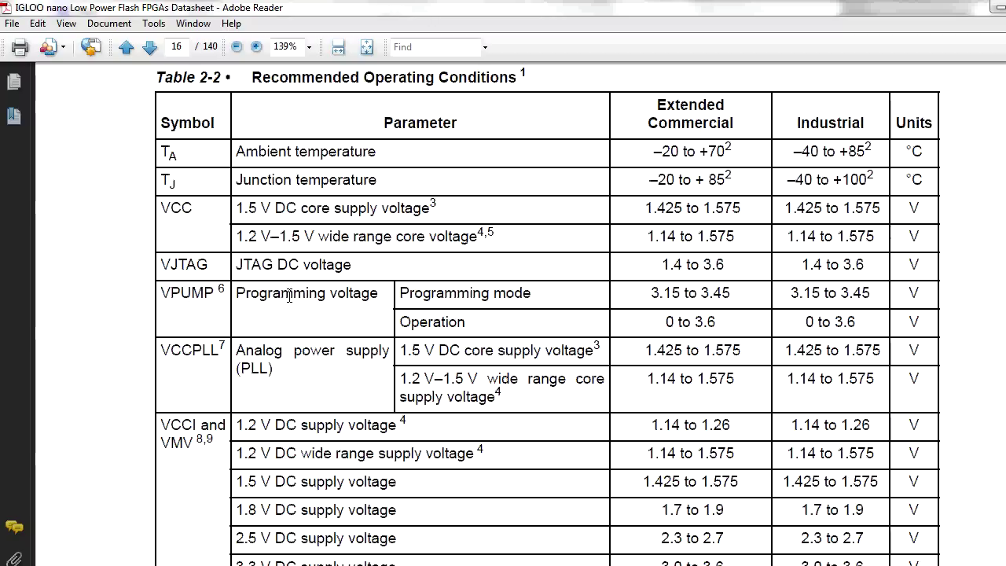
double_click(426, 323)
left_click_drag(666, 322, 725, 318)
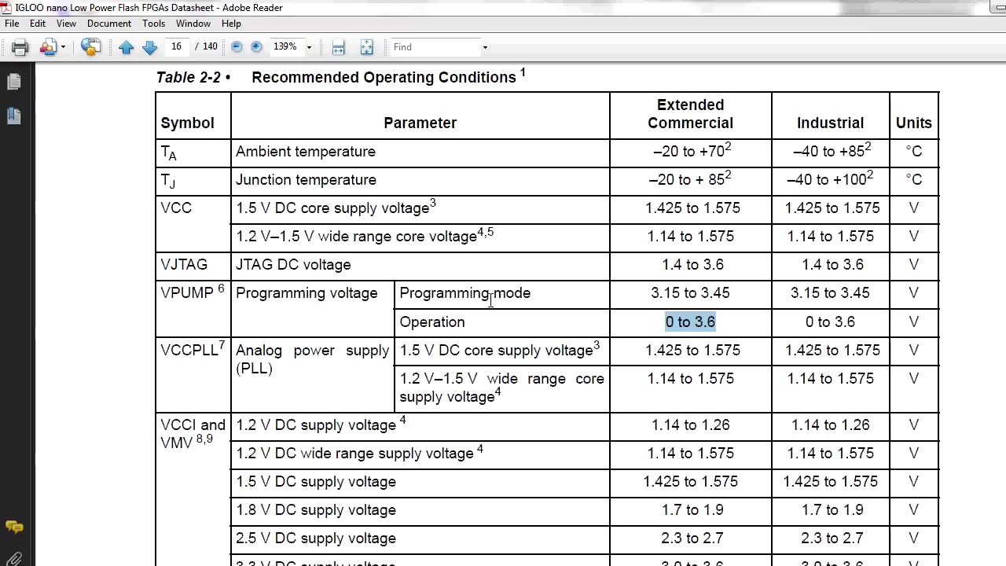
left_click_drag(397, 288, 560, 297)
left_click(561, 297)
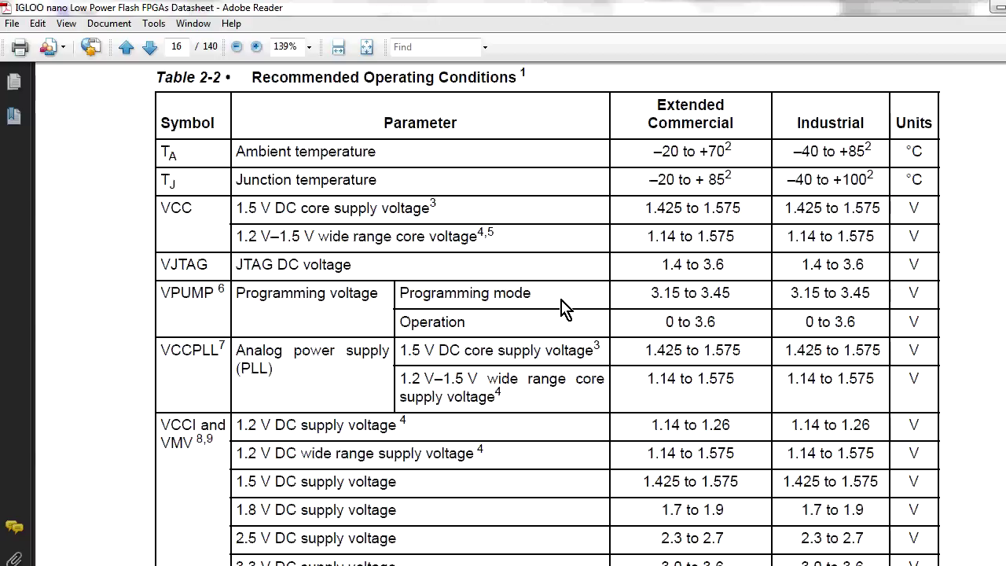
left_click_drag(401, 292, 518, 295)
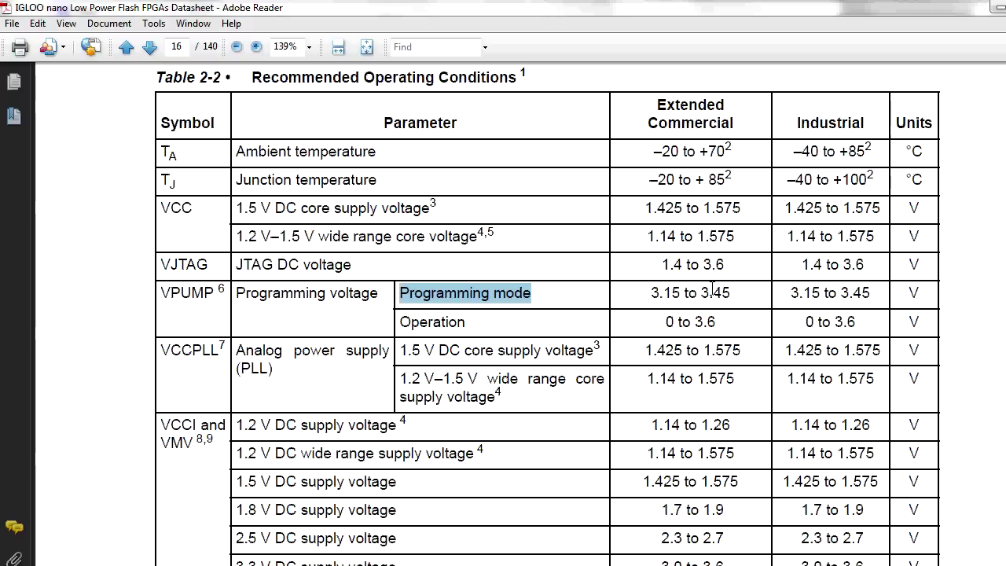
left_click(470, 298)
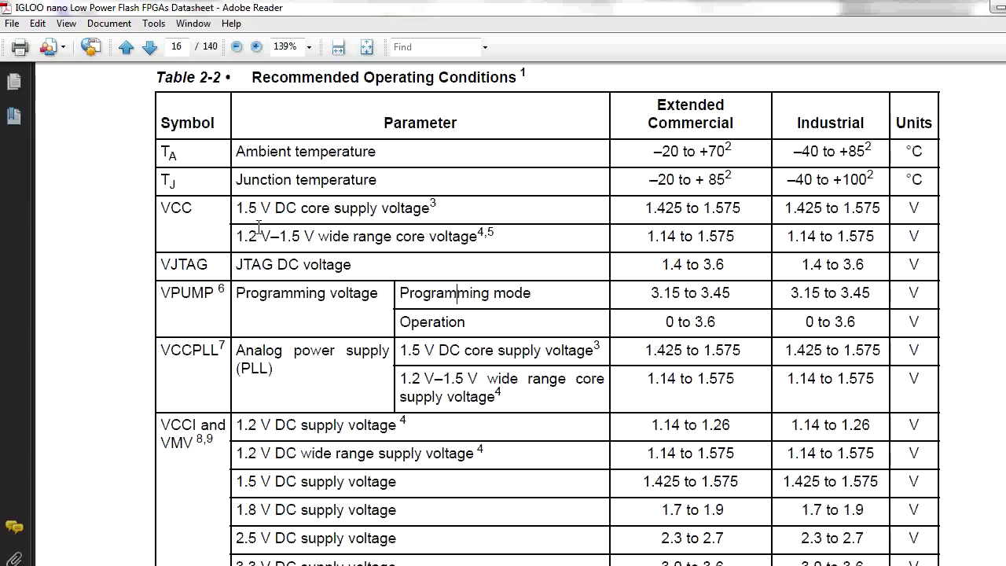
- Compare the 1.5 V and 1.2 V–1.5 V VCC core supply options with the VPUMP programming mode voltage range
left_click_drag(238, 207, 272, 208)
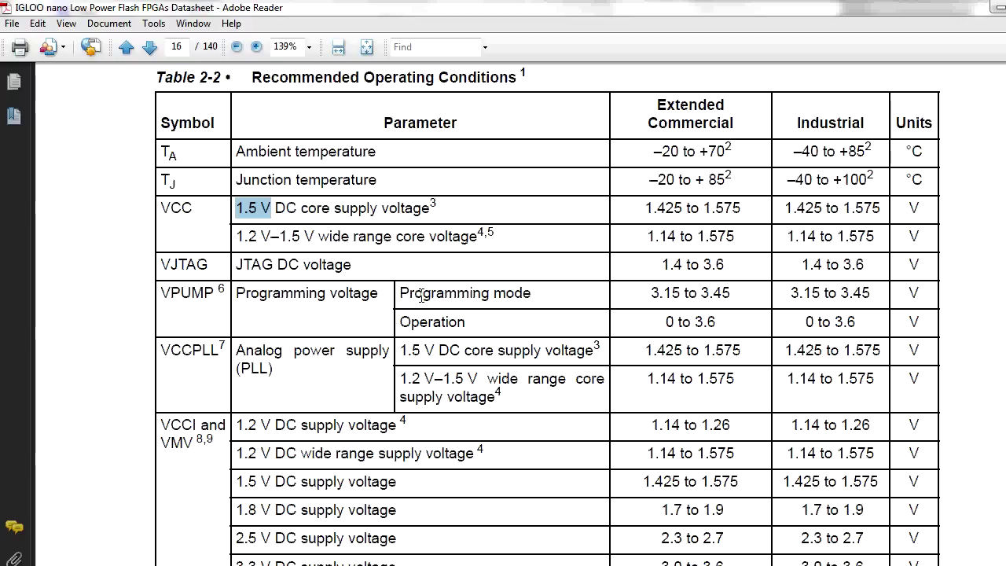
left_click_drag(651, 292, 731, 294)
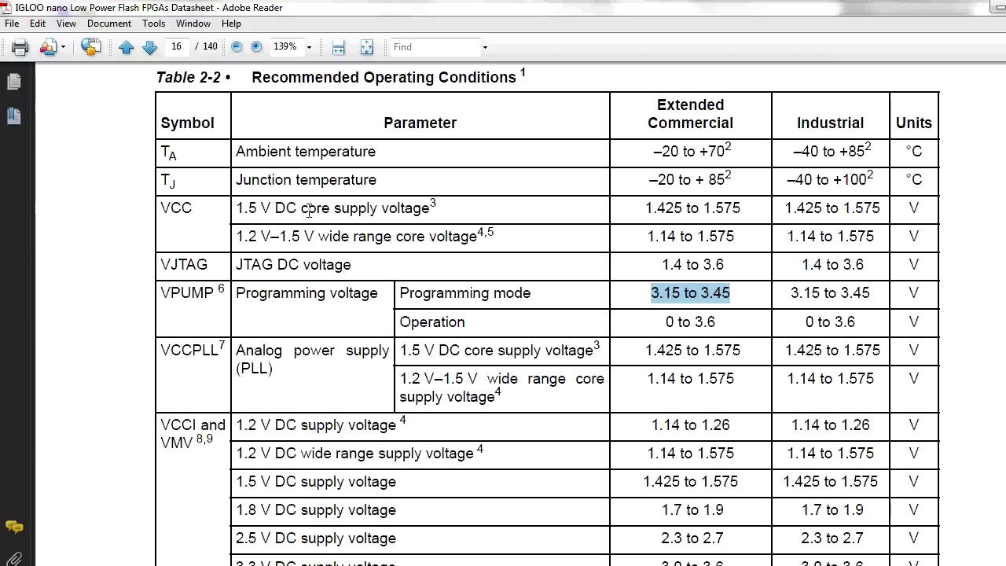
left_click_drag(236, 234, 315, 237)
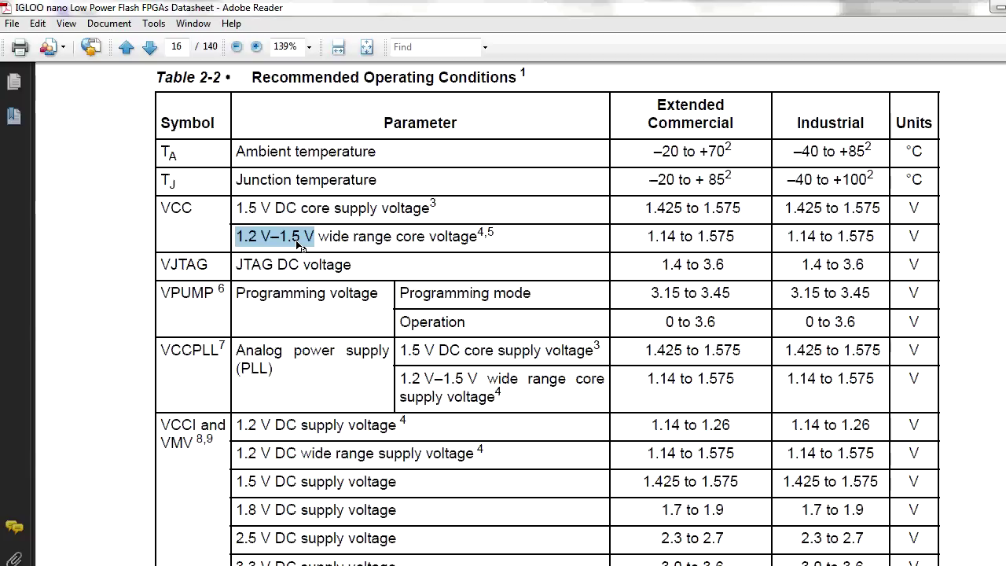
- Review the VCCPLL analog power supply row, highlighting its symbol and the 1.2 V–1.5 V wide range core supply voltage entry
left_click(430, 349)
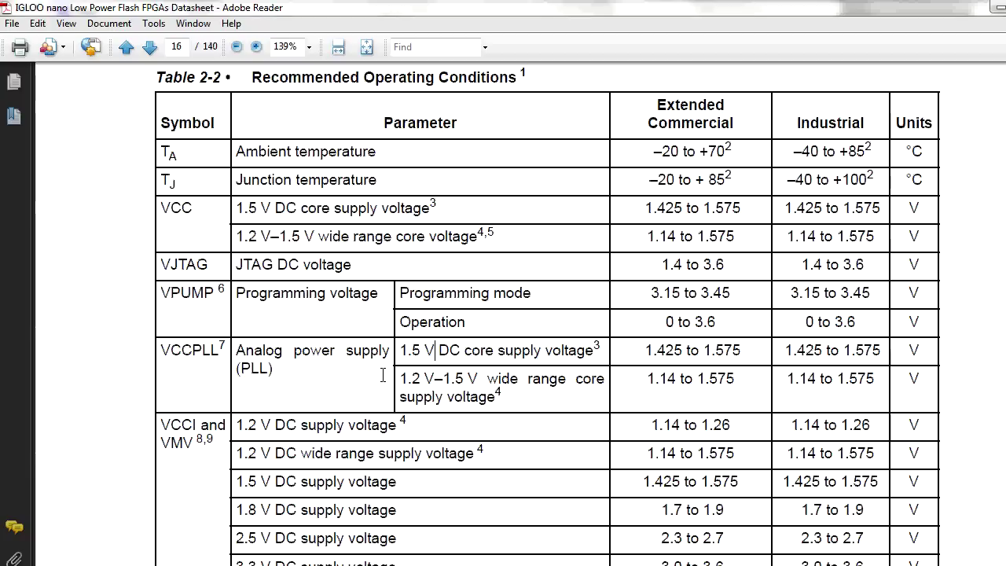
double_click(180, 351)
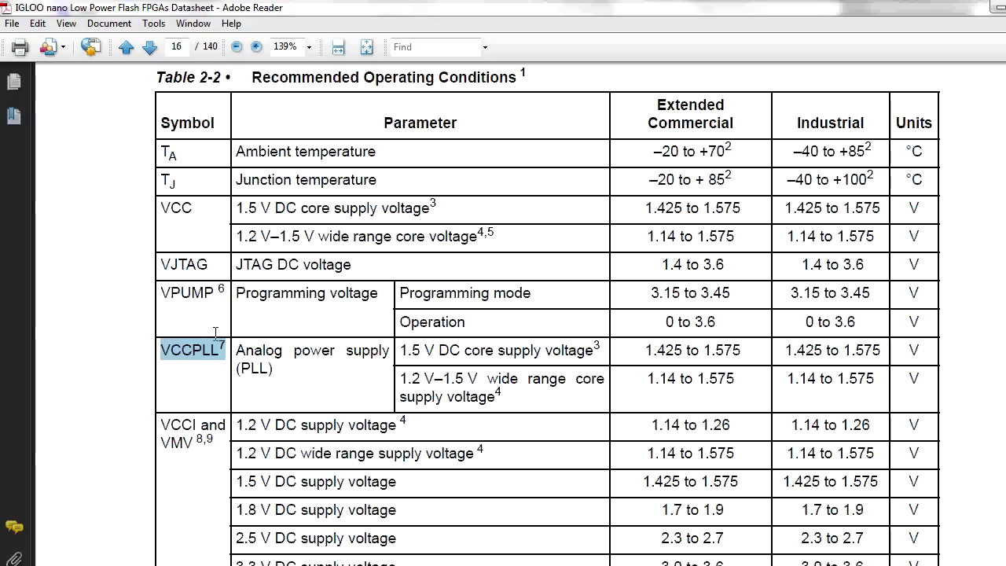
left_click(553, 350)
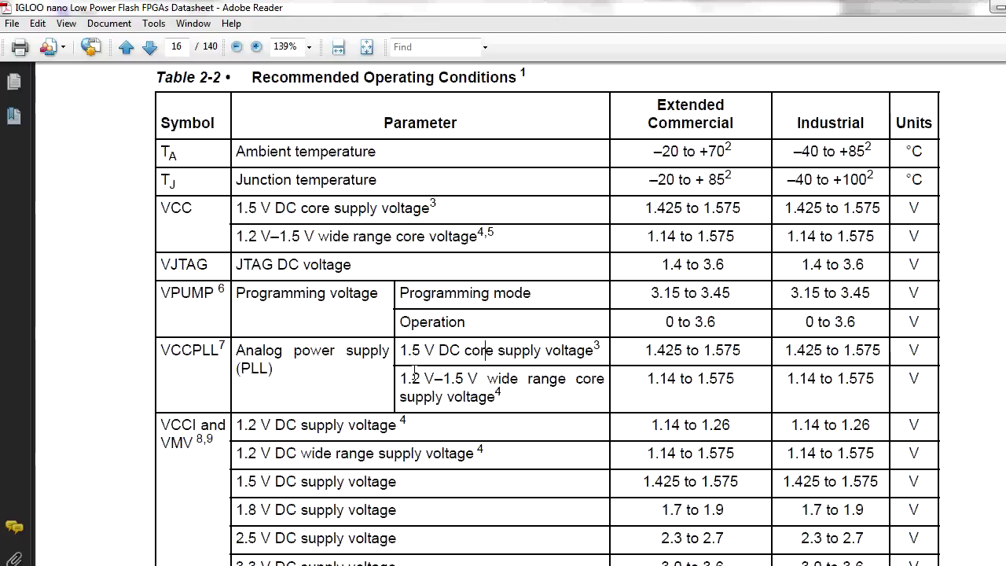
left_click_drag(400, 379, 489, 389)
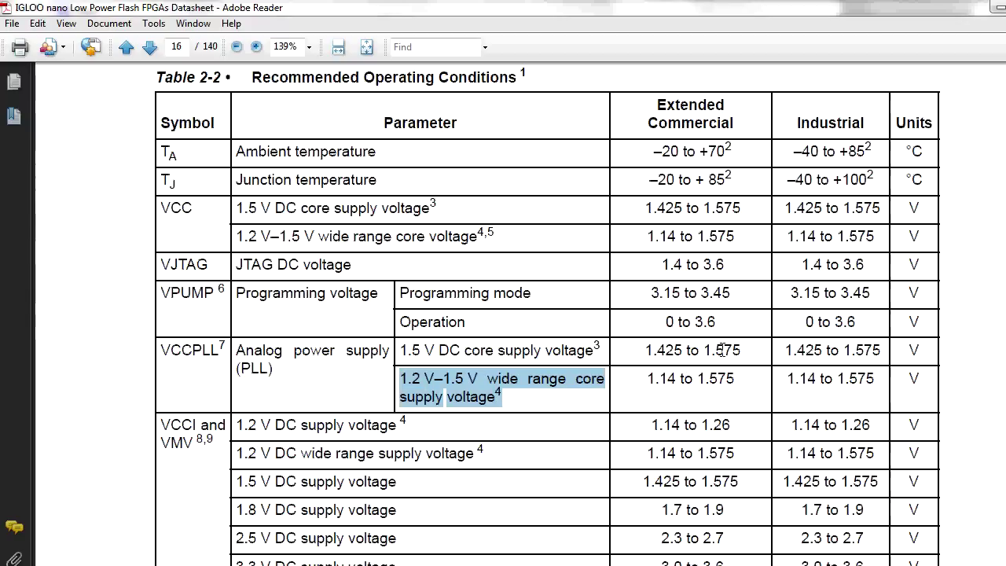
left_click(697, 376)
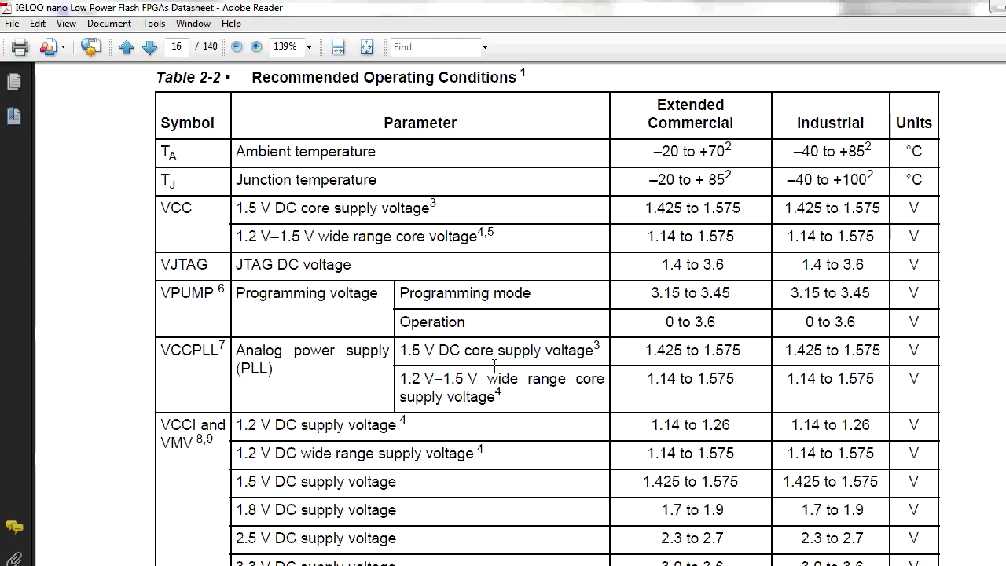
- Review the VCCI and VMV supply voltage options and read the notes below Table 2-2
scroll(417, 367, "down", 4)
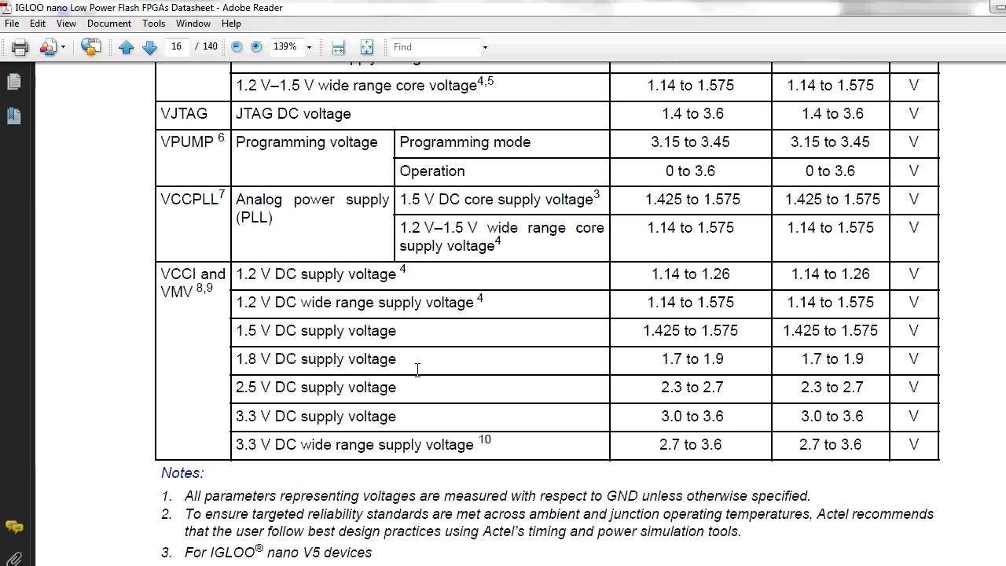
left_click_drag(163, 272, 203, 270)
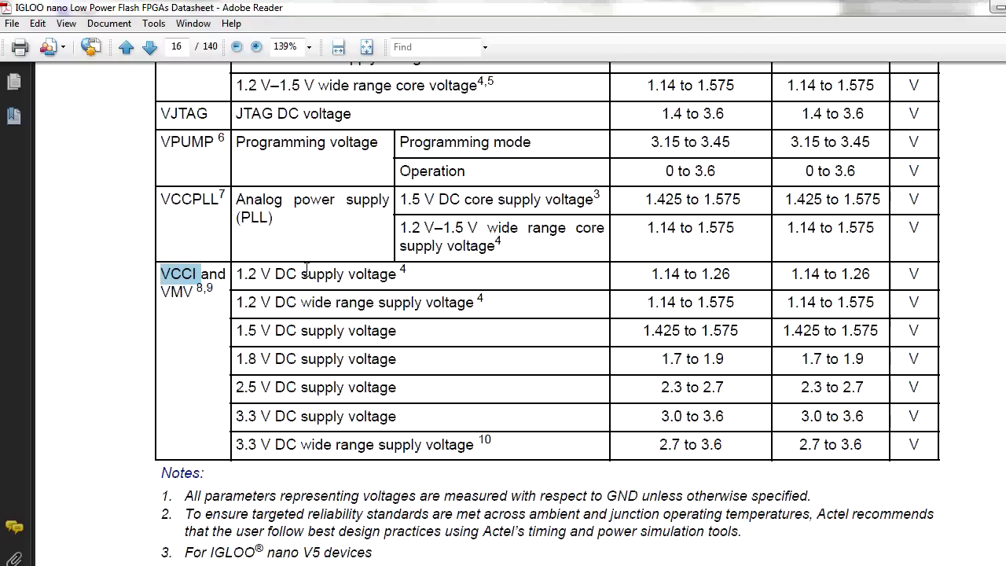
left_click(246, 273)
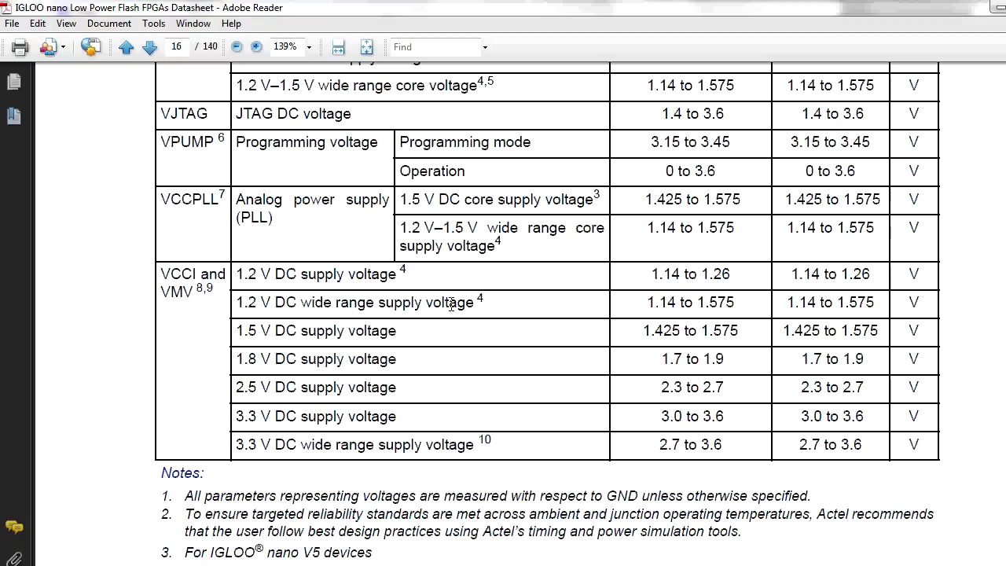
scroll(464, 259, "down", 3)
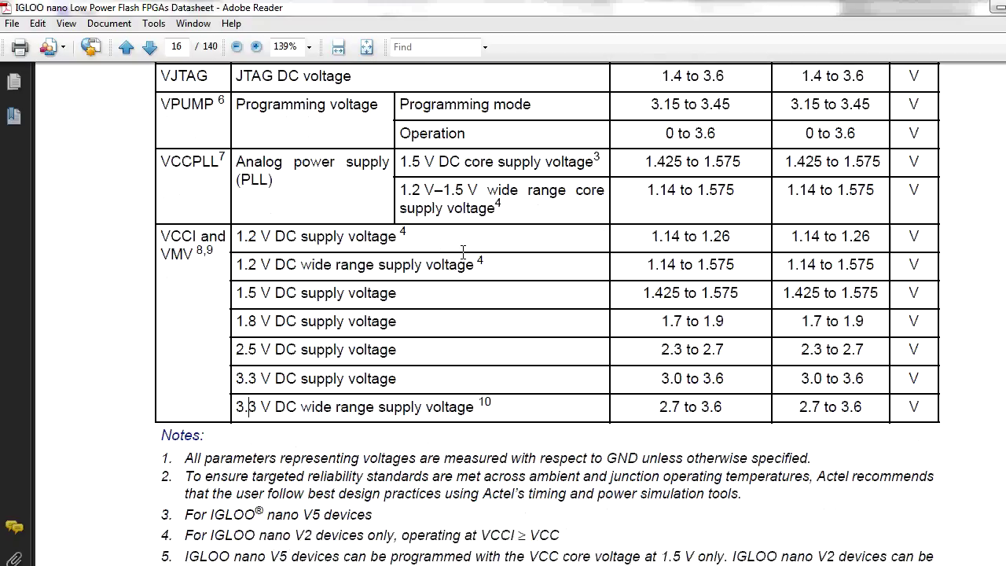
scroll(463, 252, "down", 3)
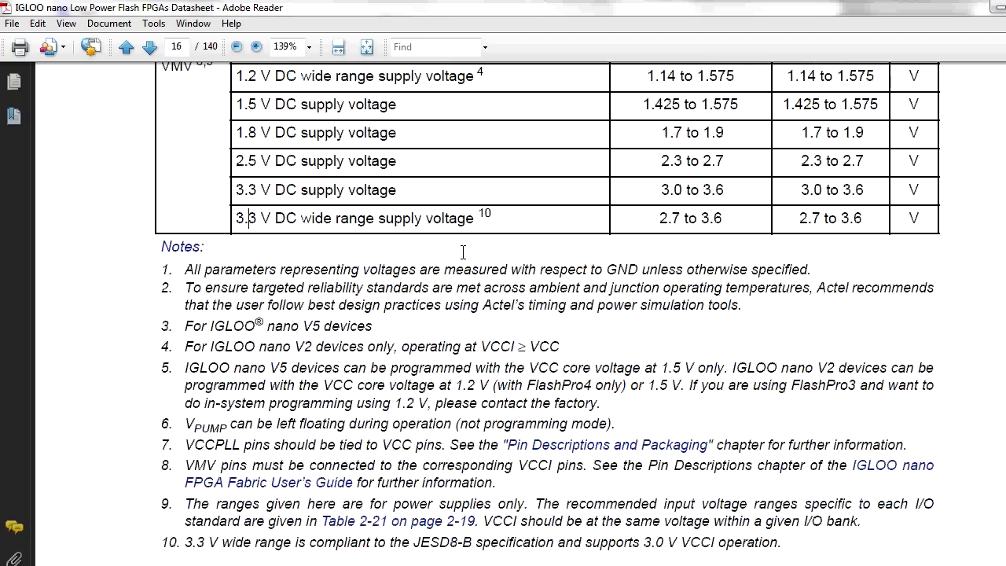
- Review the rows of Table 2-2, Recommended Operating Conditions, from the VCCI and VMV supplies back up to the temperature and VCC entries
scroll(464, 251, "up", 4)
scroll(463, 252, "up", 2)
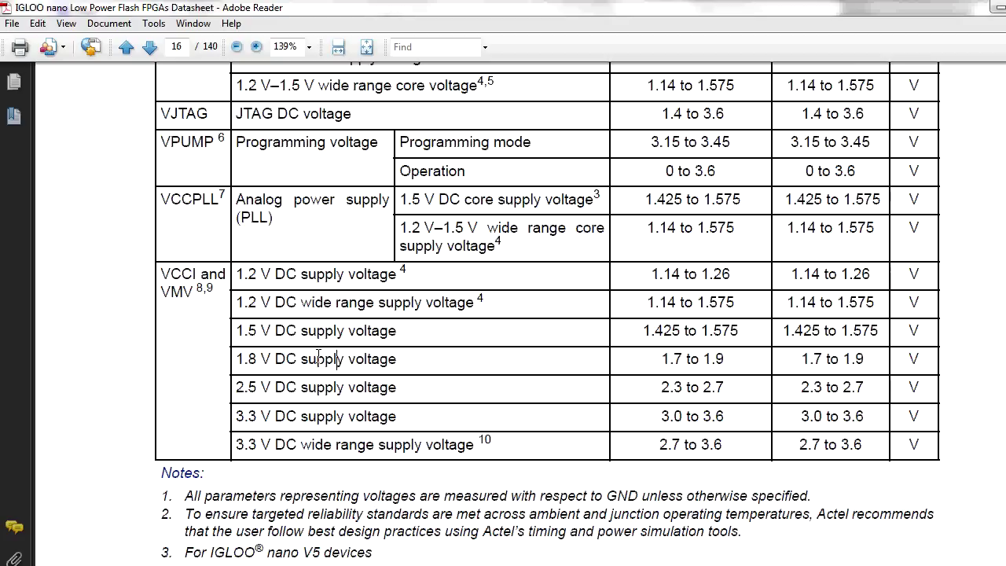
scroll(318, 354, "up", 3)
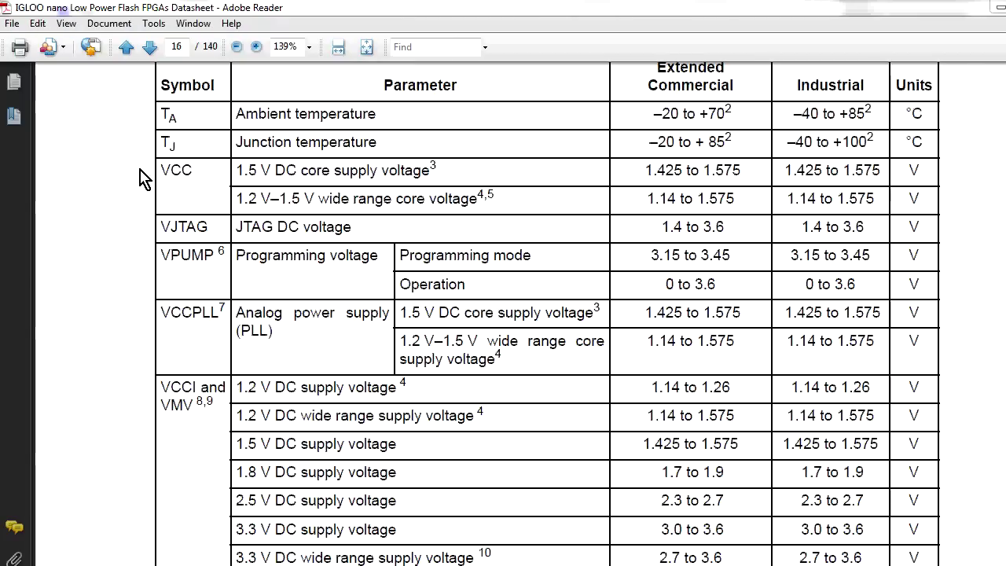
scroll(135, 182, "up", 2)
scroll(135, 183, "up", 1)
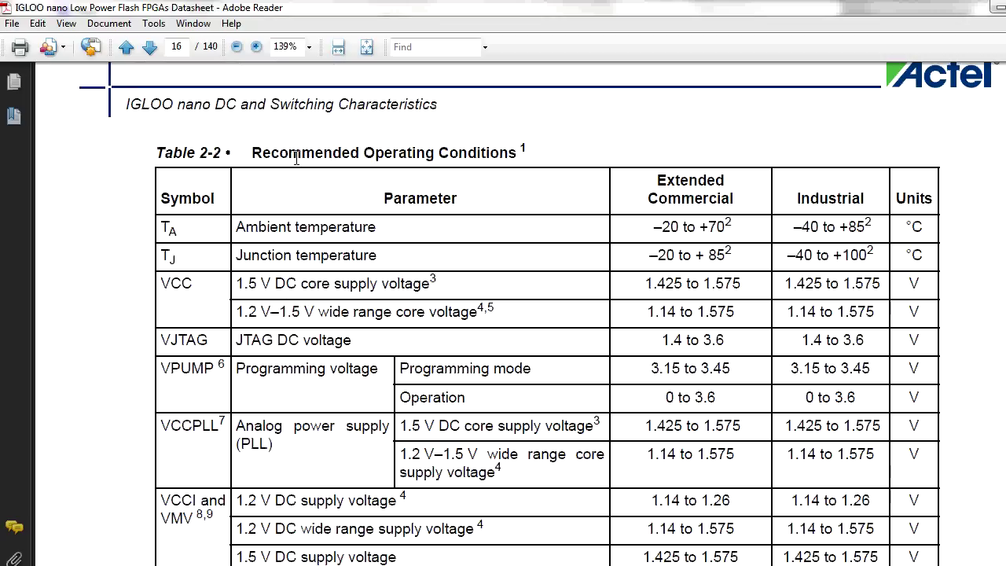
scroll(269, 232, "down", 2)
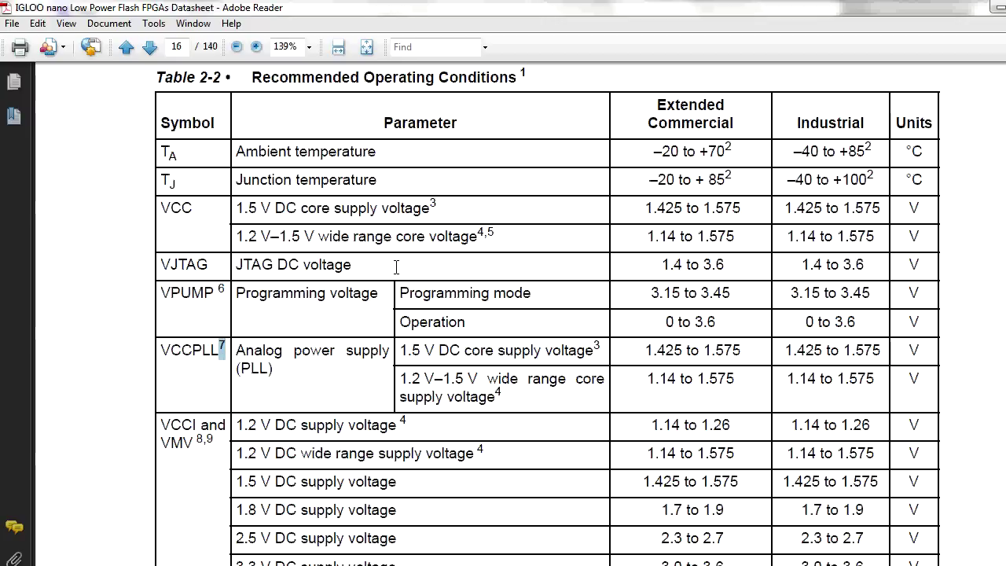
- Highlight footnote references 4,5 on the VCC 1.2 V–1.5 V wide range core voltage and read notes 4 and 5 below Table 2-2
left_click_drag(477, 232, 502, 233)
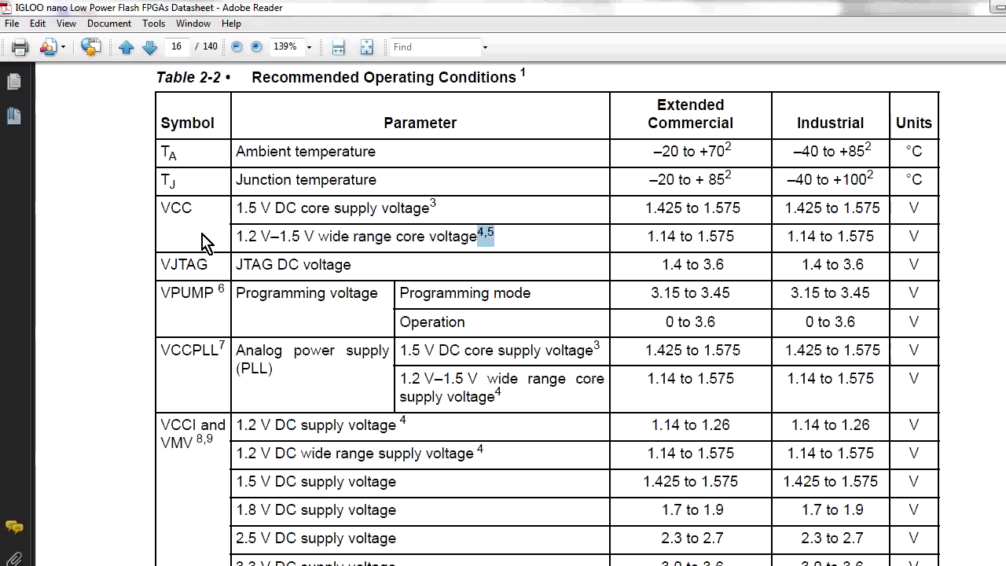
left_click(177, 207)
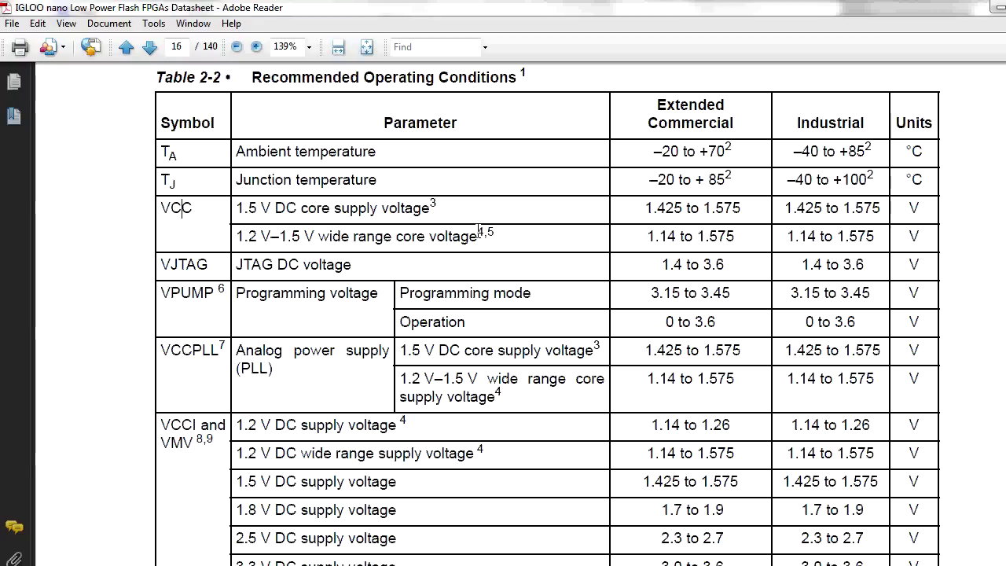
left_click_drag(477, 231, 492, 236)
scroll(408, 328, "down", 10)
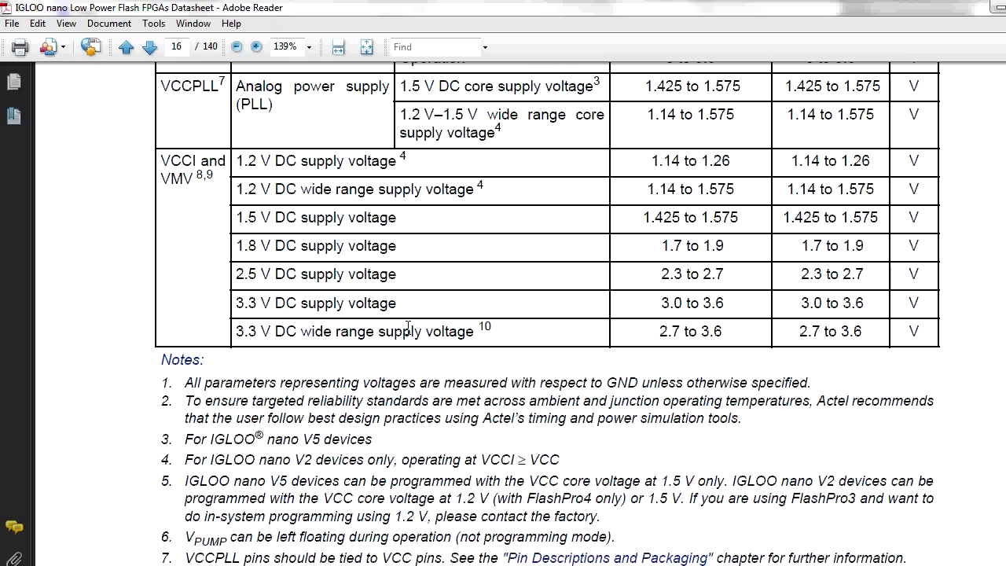
scroll(408, 329, "down", 3)
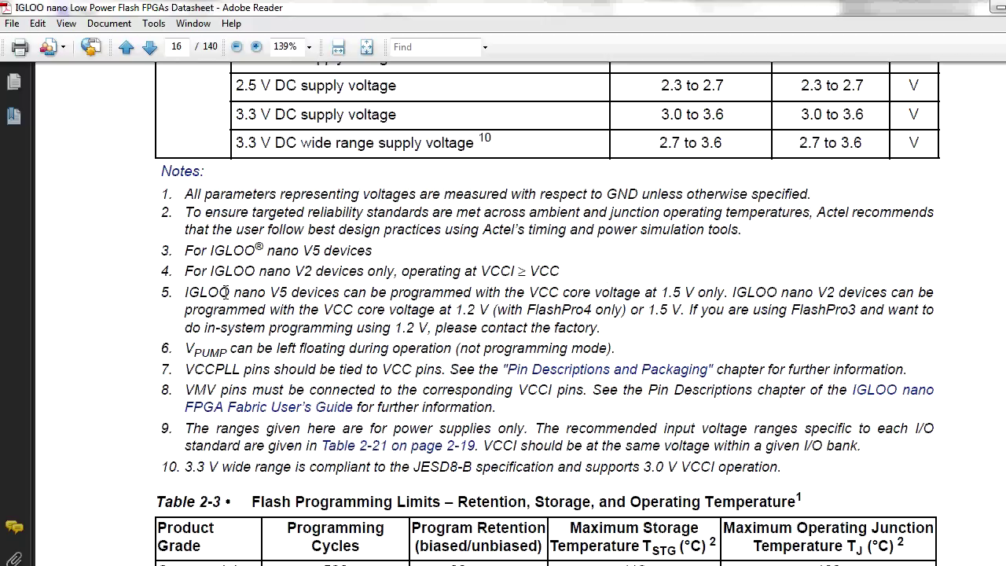
left_click(186, 271)
left_click_drag(160, 293, 599, 325)
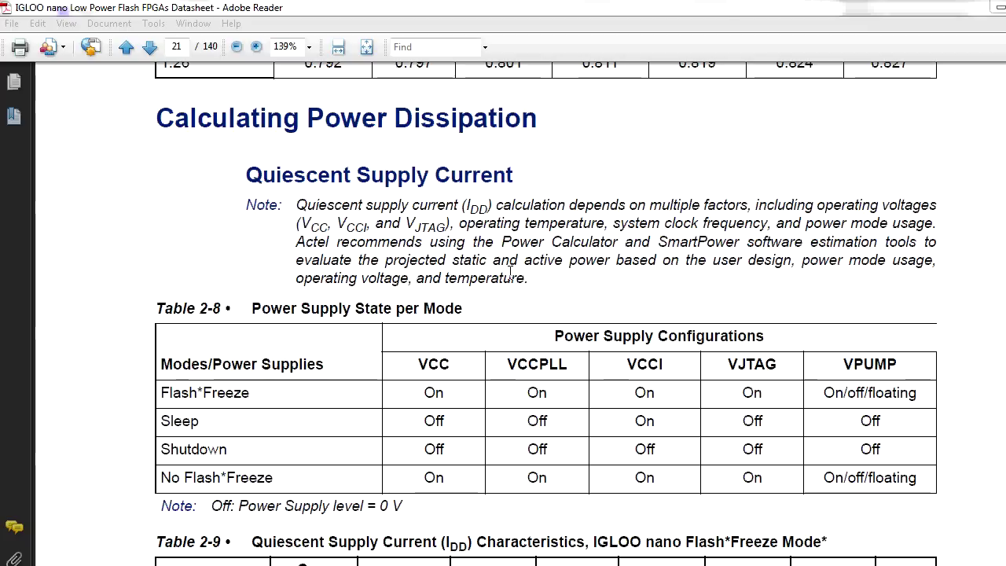
- Examine the Calculating Power Dissipation section, highlighting its heading and the power supply configurations for each mode in Table 2-8
left_click_drag(157, 117, 538, 118)
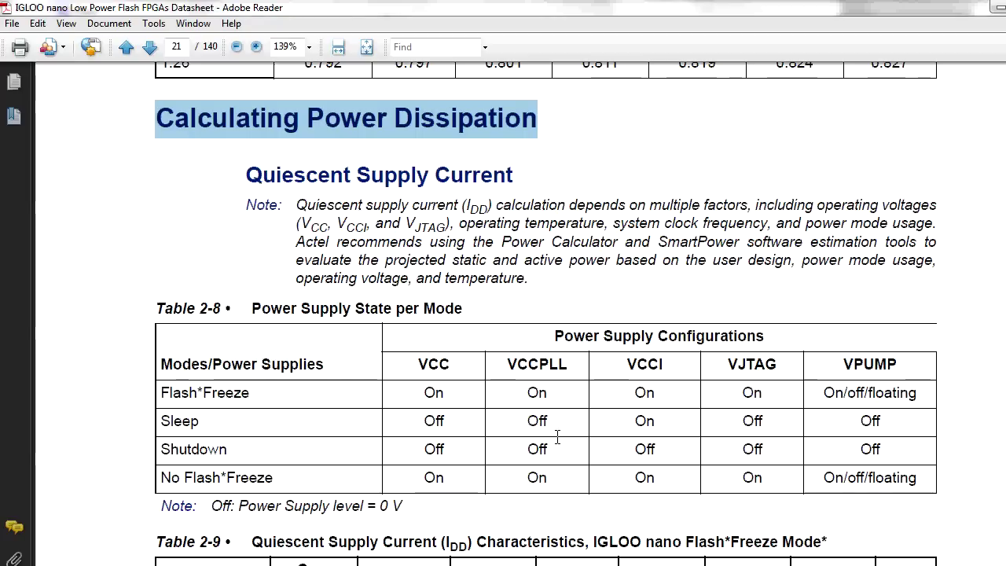
left_click(256, 481)
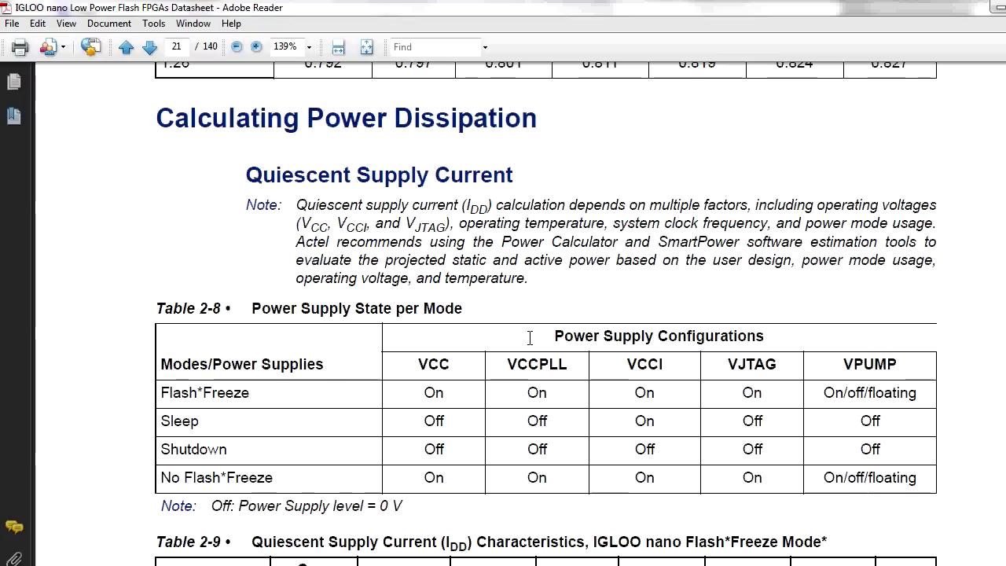
left_click_drag(551, 336, 918, 482)
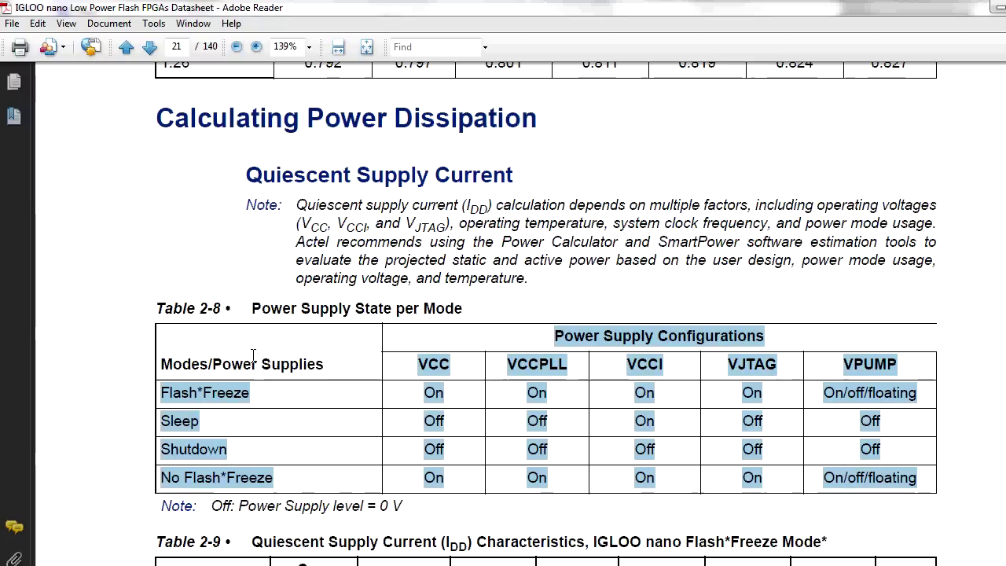
- Compare the quiescent supply currents in Tables 2-9 to 2-12, highlighting the Sleep mode values for each VCCI level
scroll(463, 337, "down", 2)
scroll(468, 302, "down", 5)
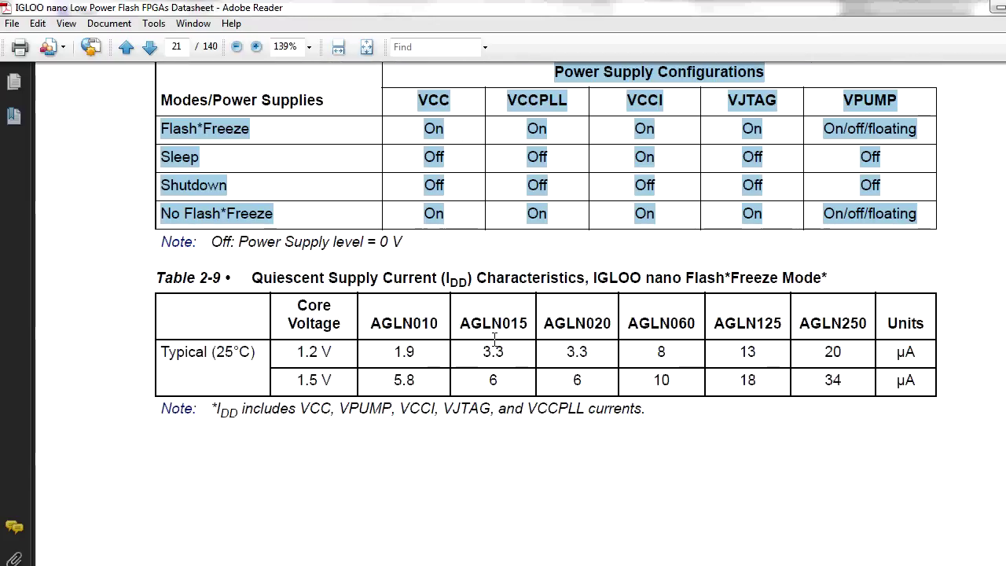
left_click(493, 338)
scroll(449, 303, "down", 17)
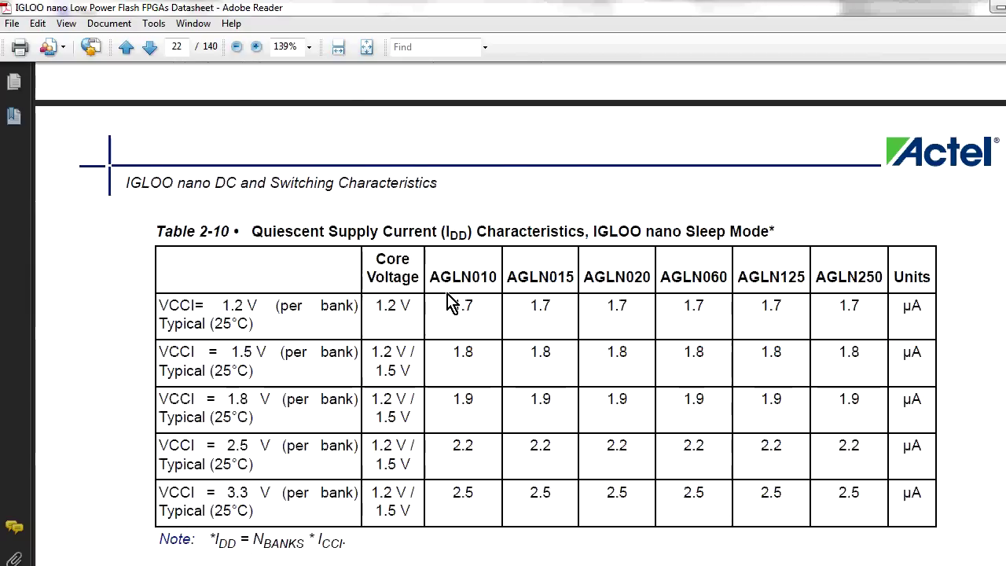
scroll(451, 303, "down", 4)
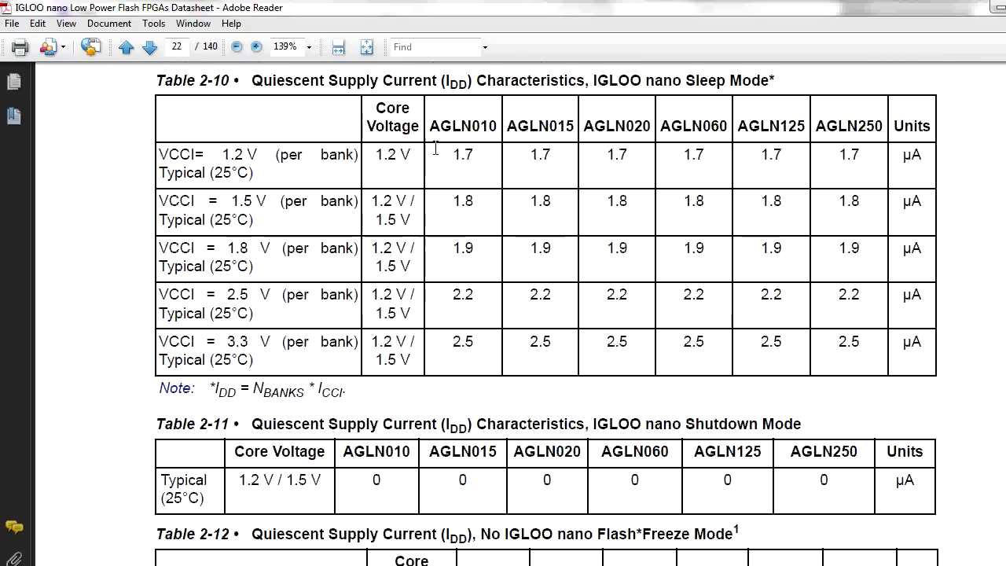
left_click_drag(302, 154, 857, 346)
scroll(379, 307, "down", 5)
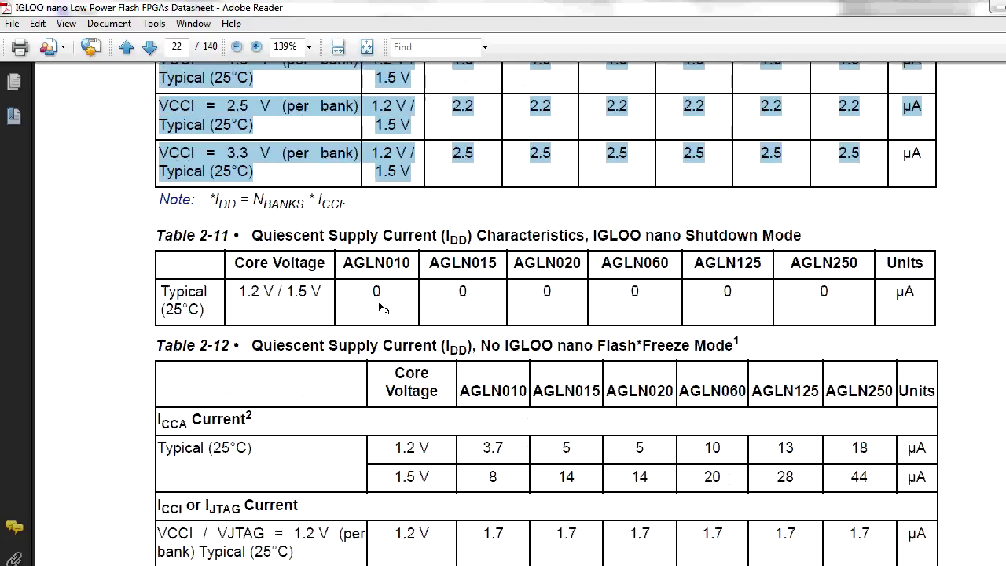
- Find the Power per I/O Pin section and highlight the Dynamic Power PAC9 (µW/MHz) column heading in Table 2-13
scroll(382, 308, "down", 8)
scroll(369, 296, "down", 10)
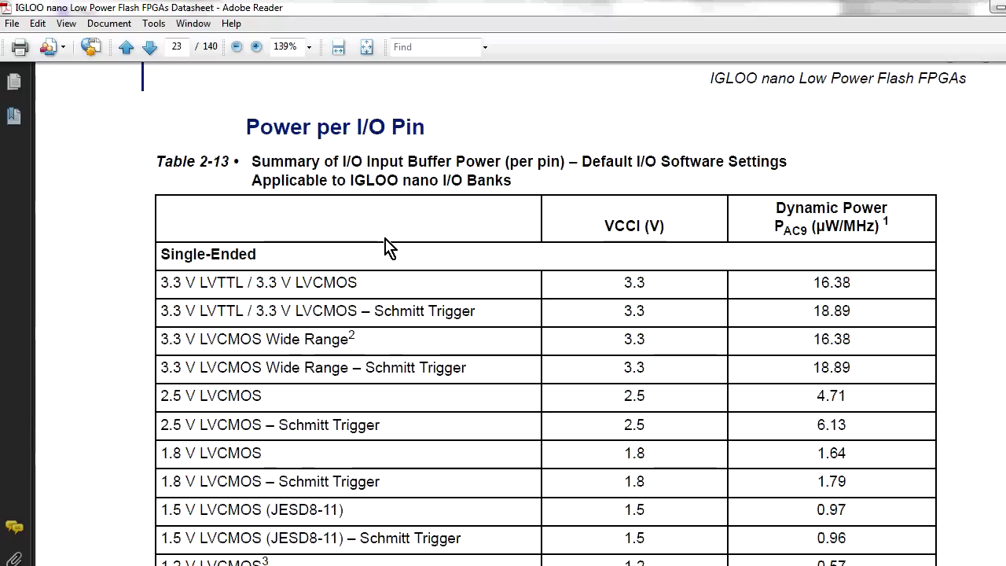
left_click_drag(776, 209, 887, 230)
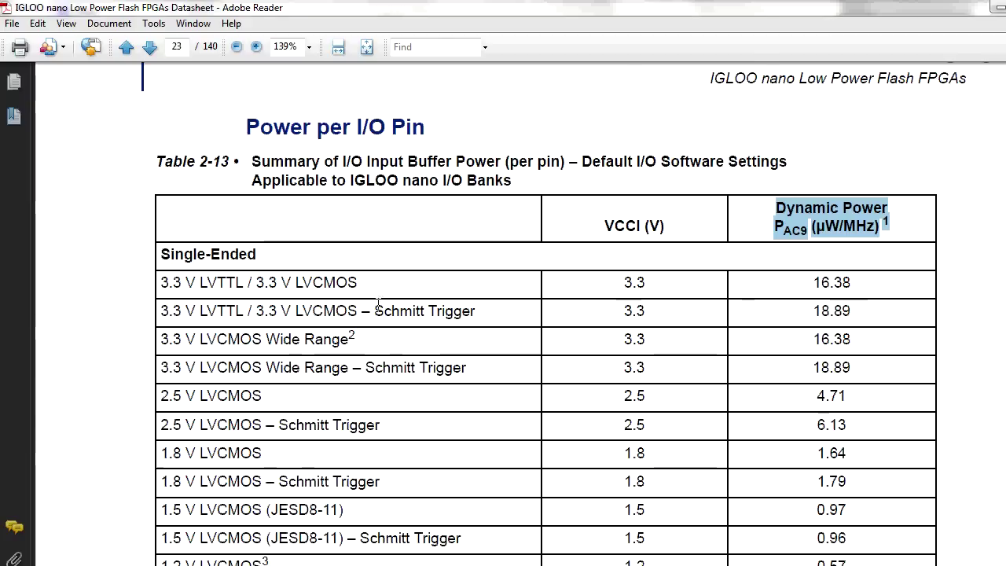
- Examine Table 2-15 for the 1.5 V core supply, highlighting the Device Specific Dynamic Power heading and parameters PAC1 to PAC4
scroll(343, 343, "down", 15)
scroll(374, 317, "down", 12)
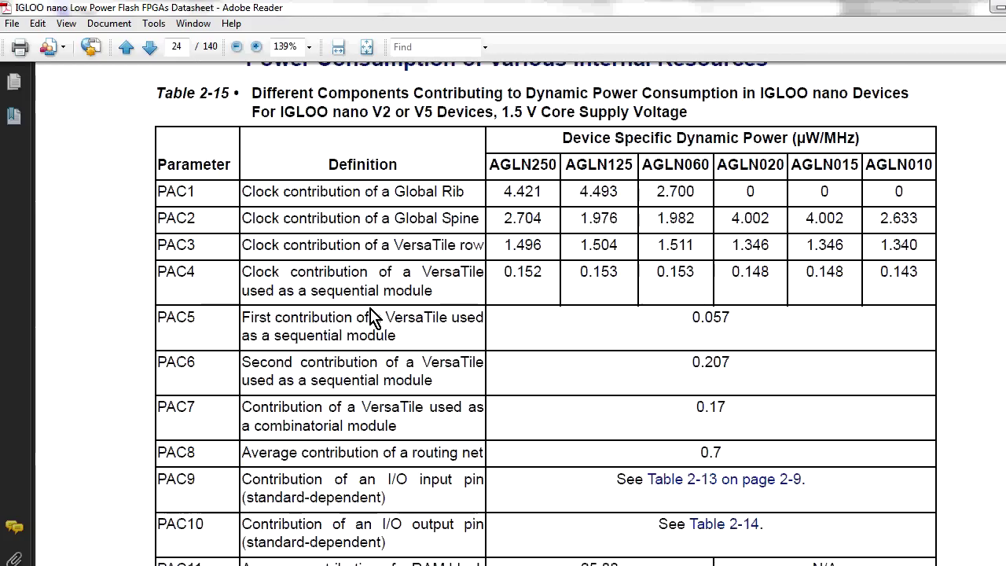
left_click_drag(563, 138, 840, 140)
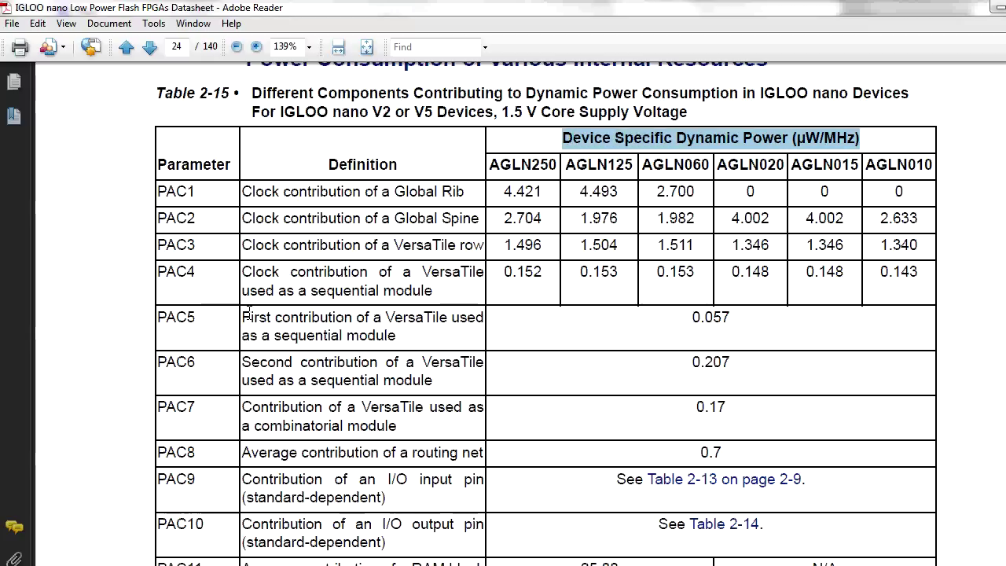
triple_click(177, 190)
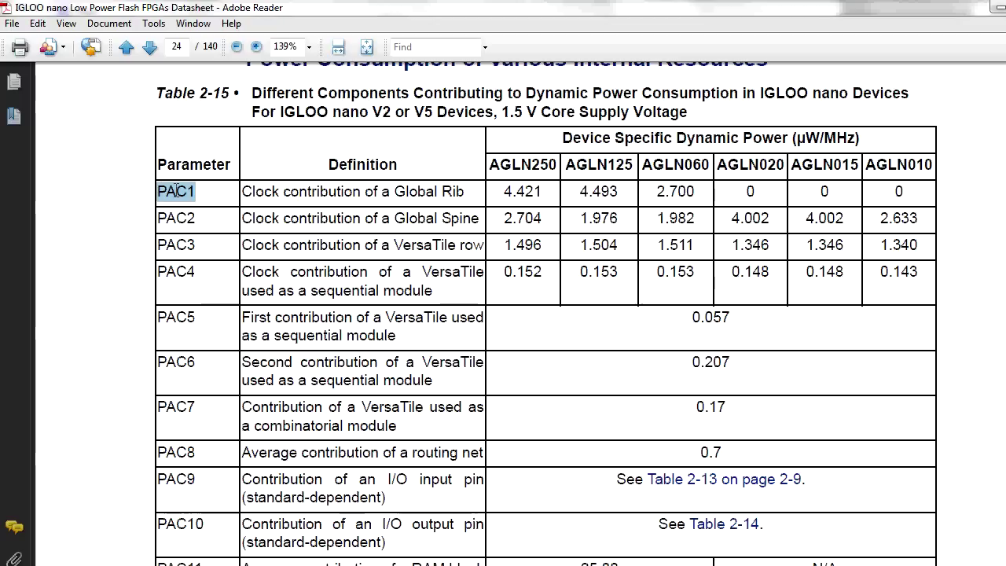
double_click(176, 220)
left_click(168, 246)
double_click(168, 246)
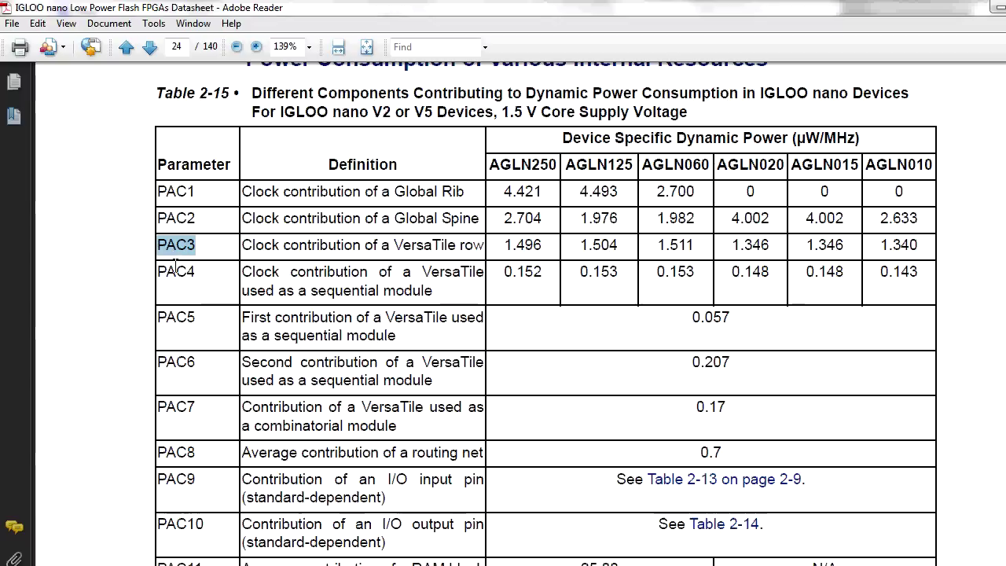
double_click(174, 272)
left_click(187, 318)
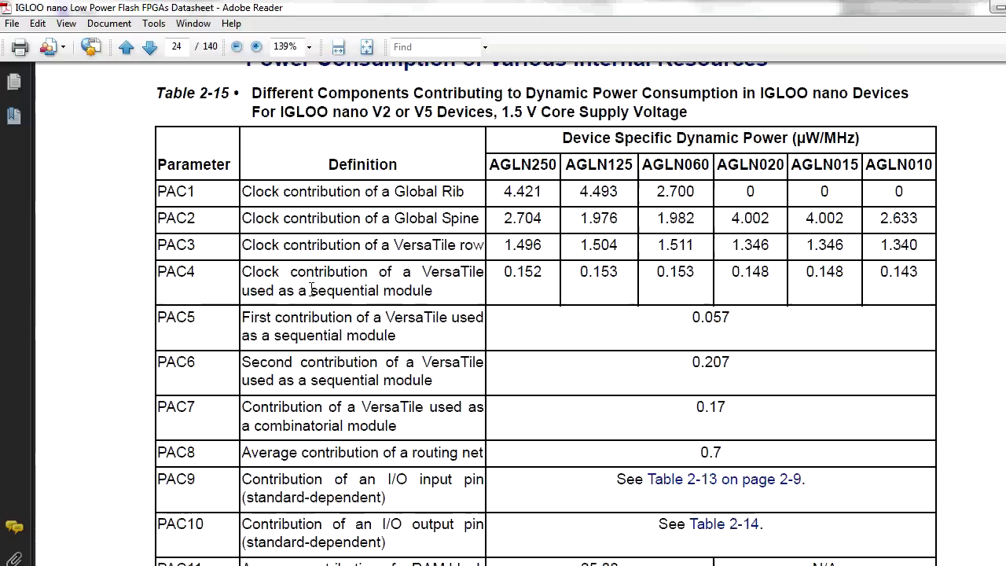
- Highlight the AGLN010 value for PAC4 and review the remaining dynamic power contributions through PAC13 in Table 2-15
double_click(907, 276)
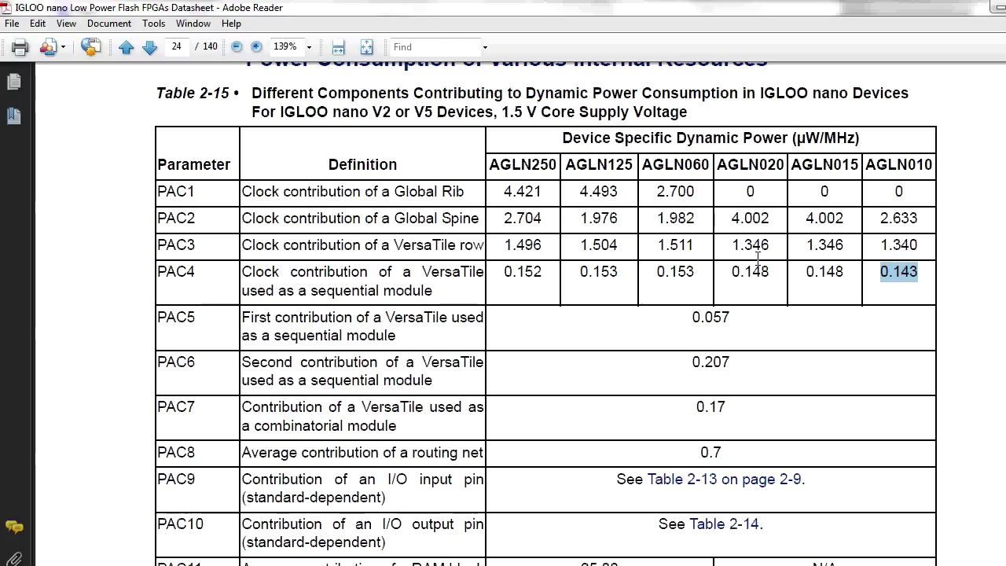
left_click(521, 380)
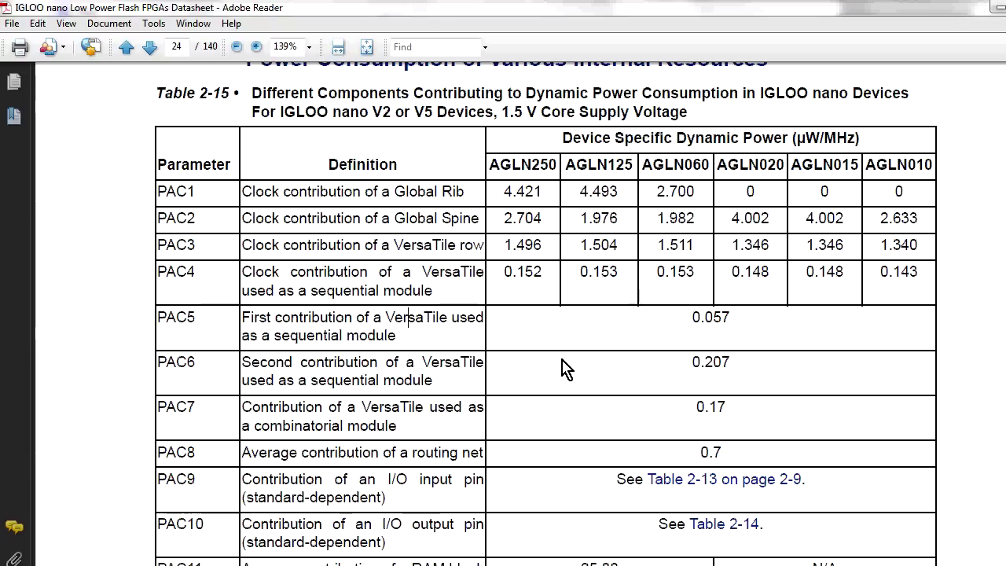
scroll(568, 368, "down", 2)
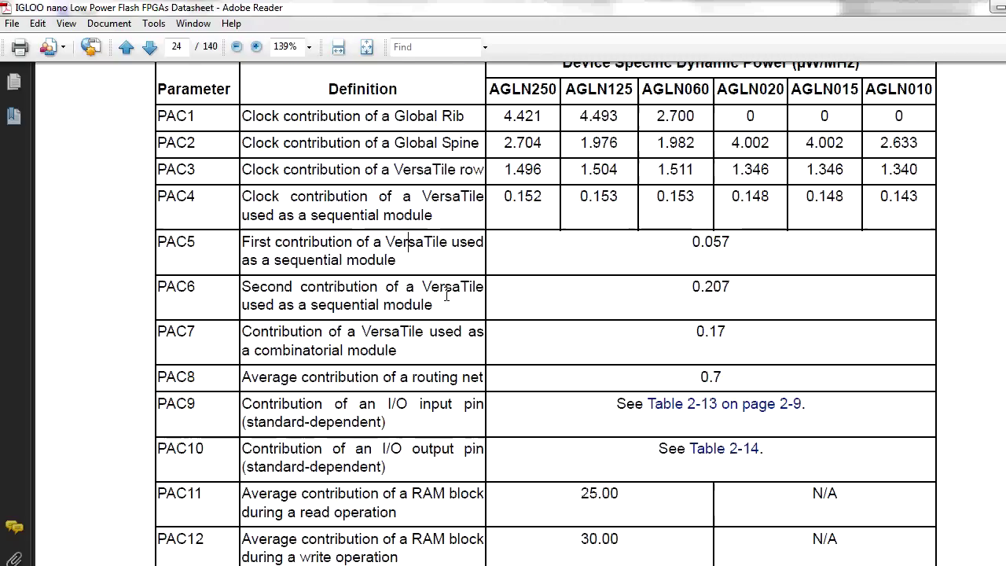
scroll(446, 298, "down", 2)
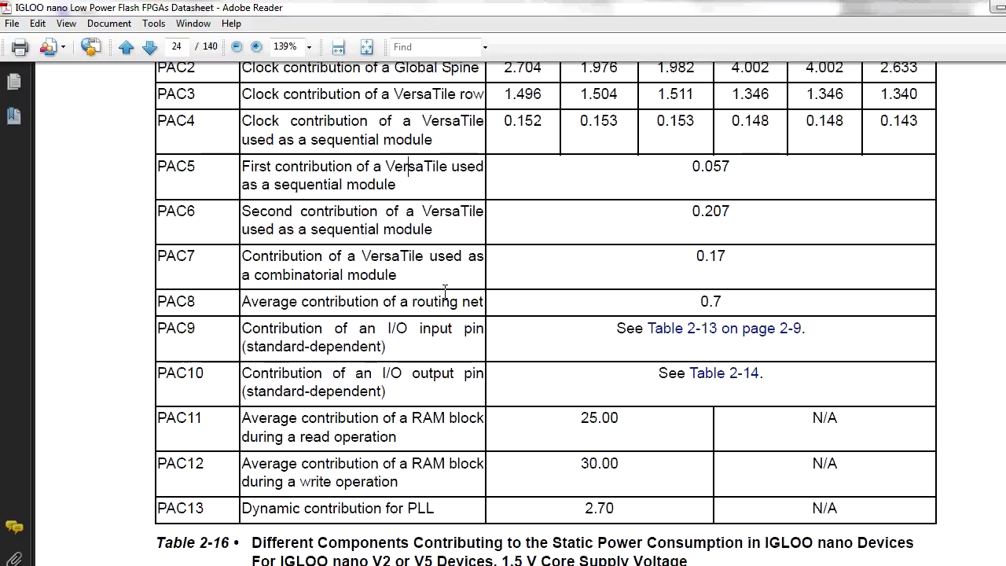
scroll(445, 290, "down", 3)
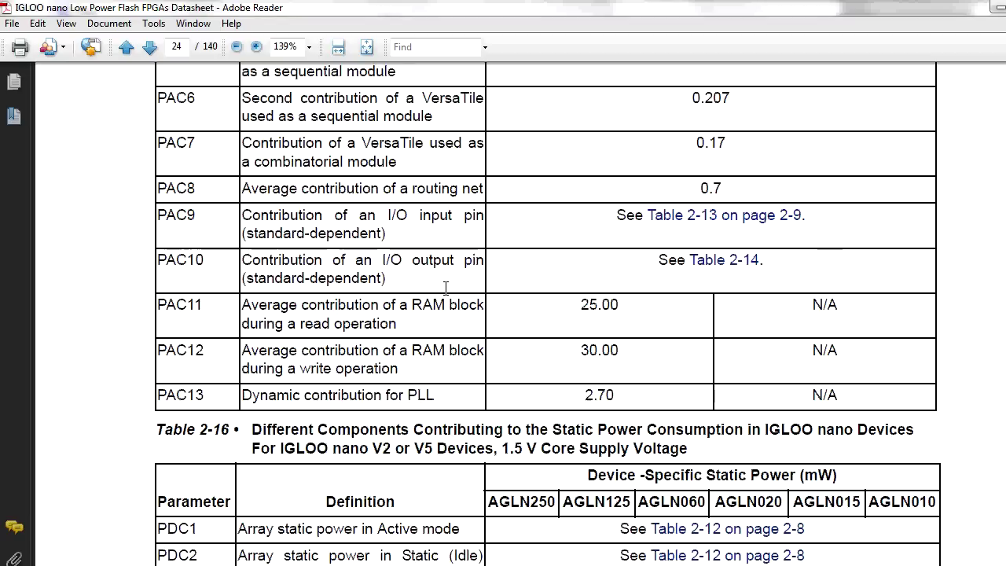
- Skim the static power tables, the 1.2 V core supply power tables, and the toggle and enable rate guidelines for power calculation
scroll(445, 287, "down", 11)
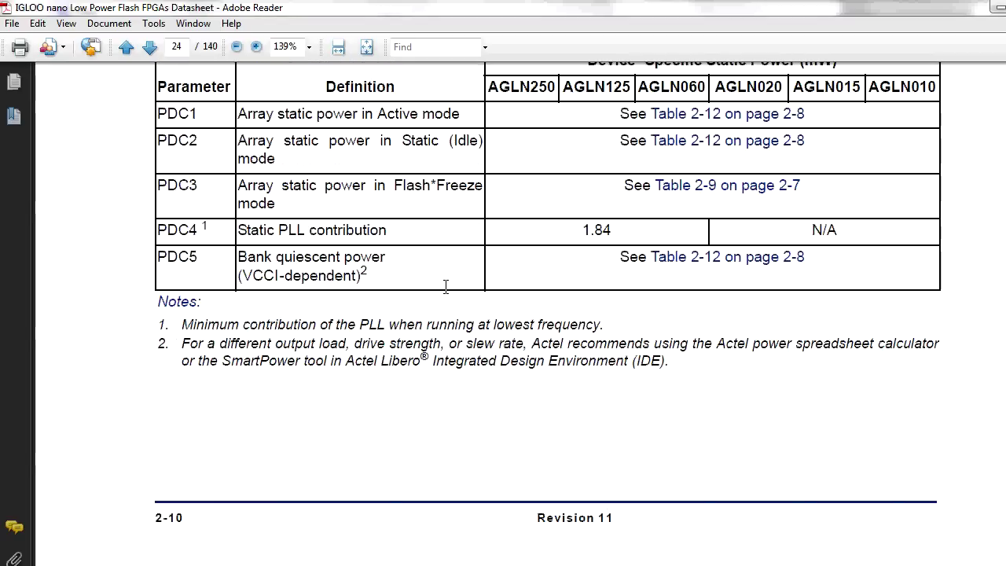
scroll(445, 286, "down", 3)
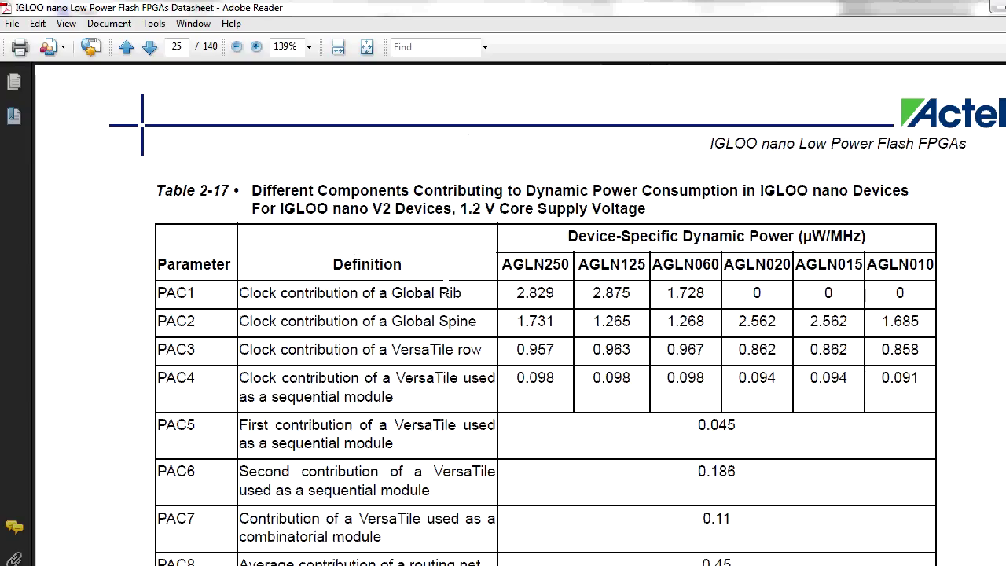
scroll(445, 287, "down", 20)
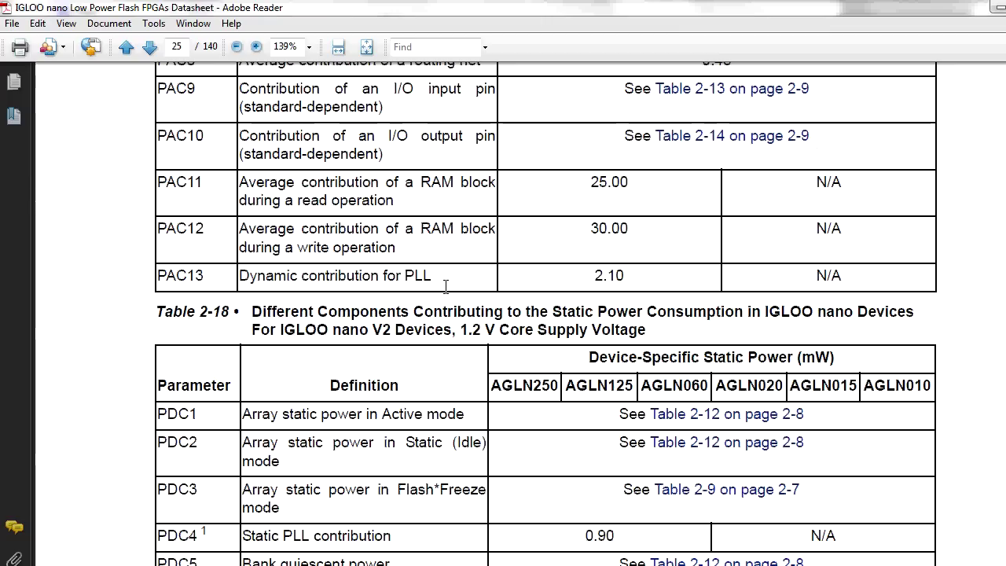
scroll(445, 287, "down", 20)
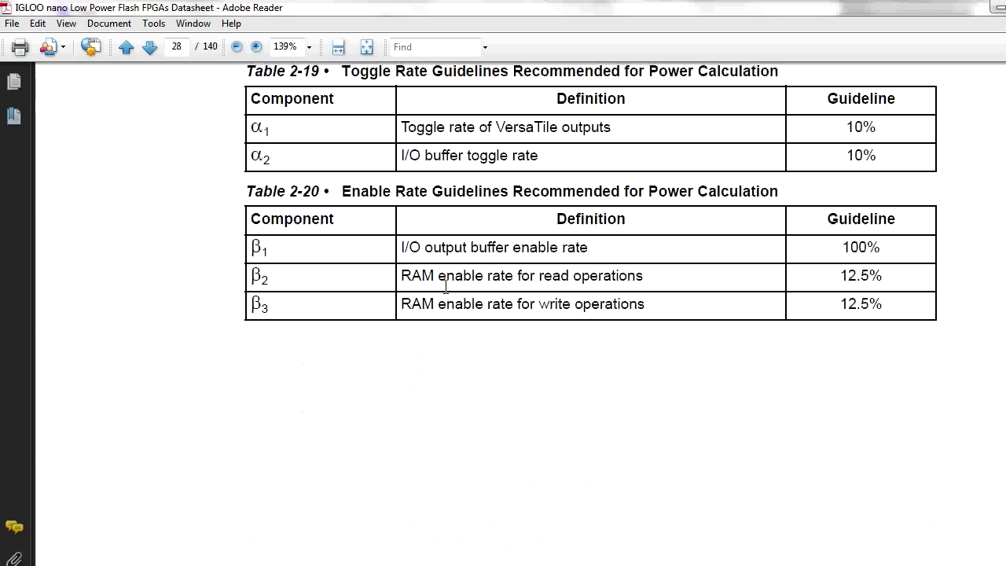
scroll(445, 287, "down", 20)
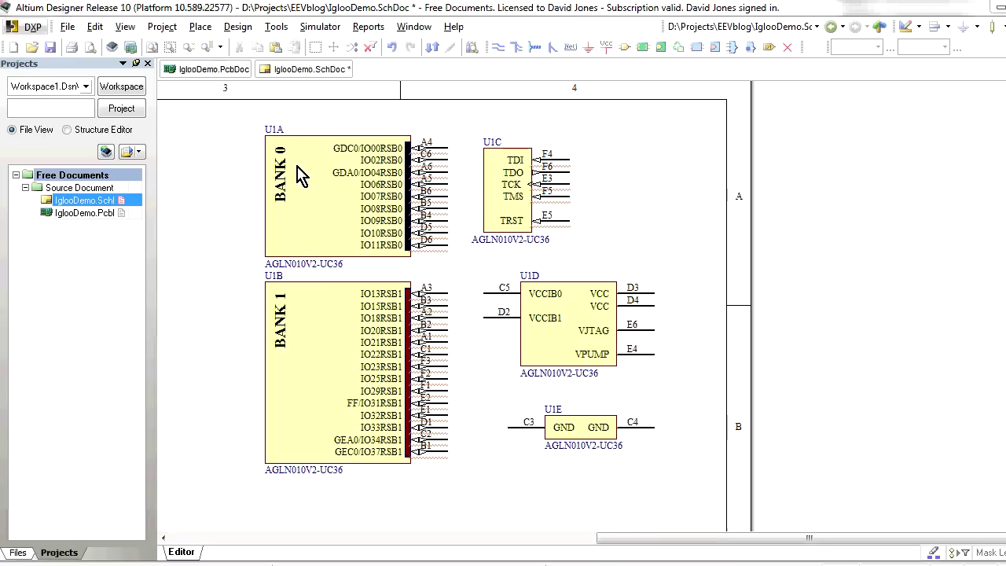
- Reposition the BANK 0 part U1A and the BANK 1 part U1B independently on the sheet
left_click_drag(318, 191, 454, 184)
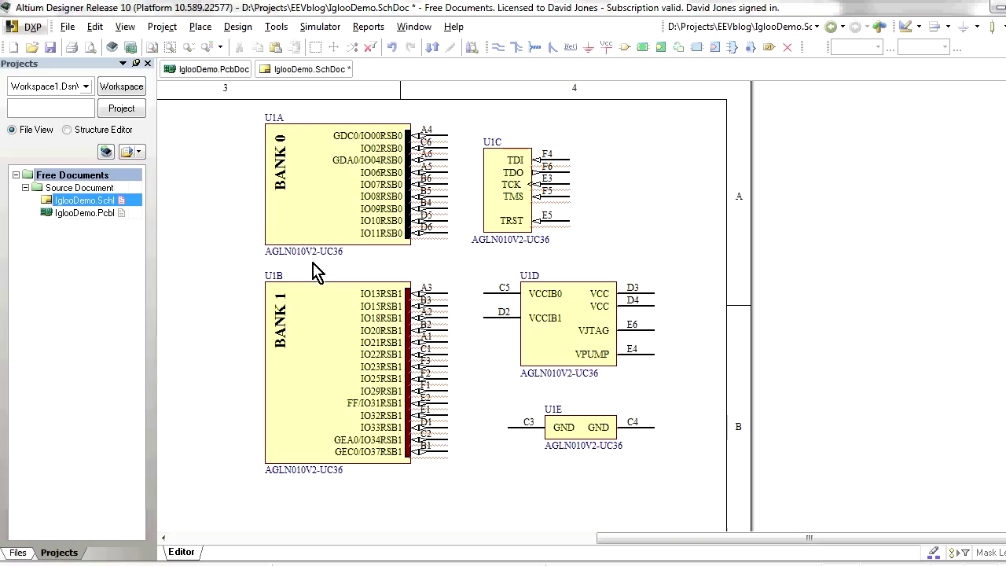
left_click_drag(314, 308, 454, 318)
left_click_drag(341, 184, 450, 178)
left_click_drag(318, 181, 457, 184)
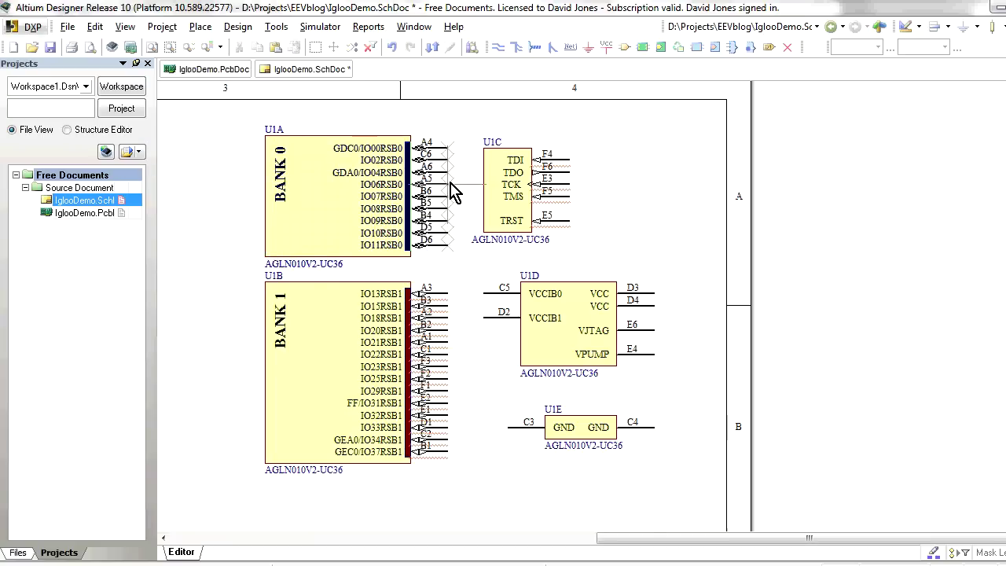
left_click_drag(342, 315, 452, 336)
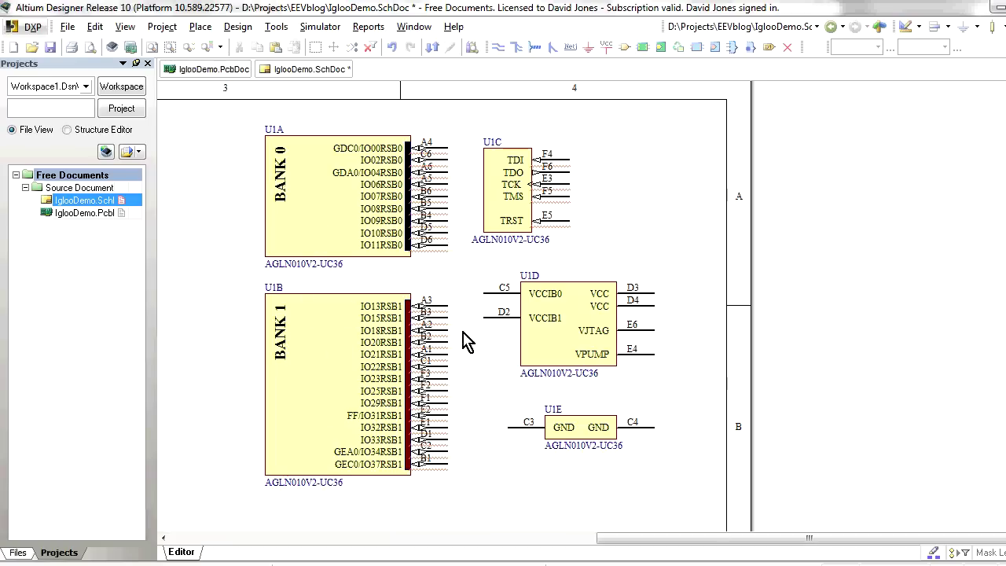
mouse_move(445, 361)
left_mouse_down()
mouse_move(446, 385)
mouse_move(446, 363)
left_mouse_up()
left_click_drag(334, 200, 334, 189)
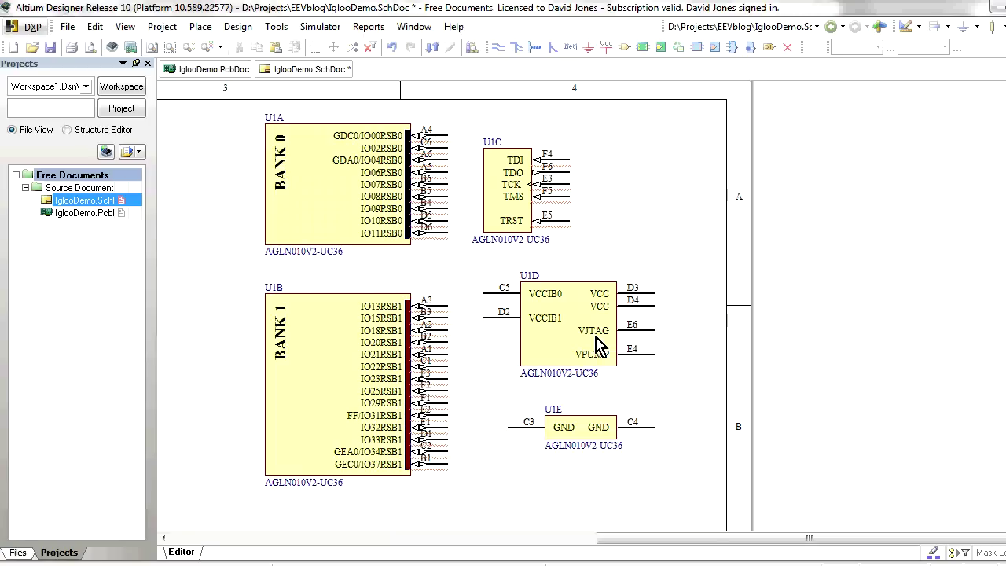
- Shift the power part U1D, both bank parts and the JTAG part U1C on the sheet, and undo the part rearrangement
left_click_drag(577, 322, 530, 328)
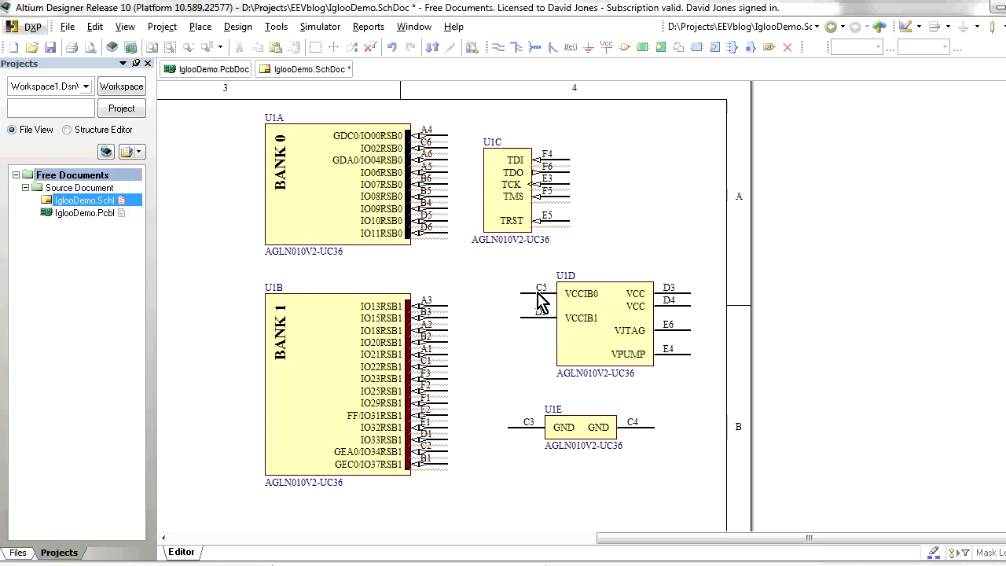
left_click_drag(314, 180, 449, 193)
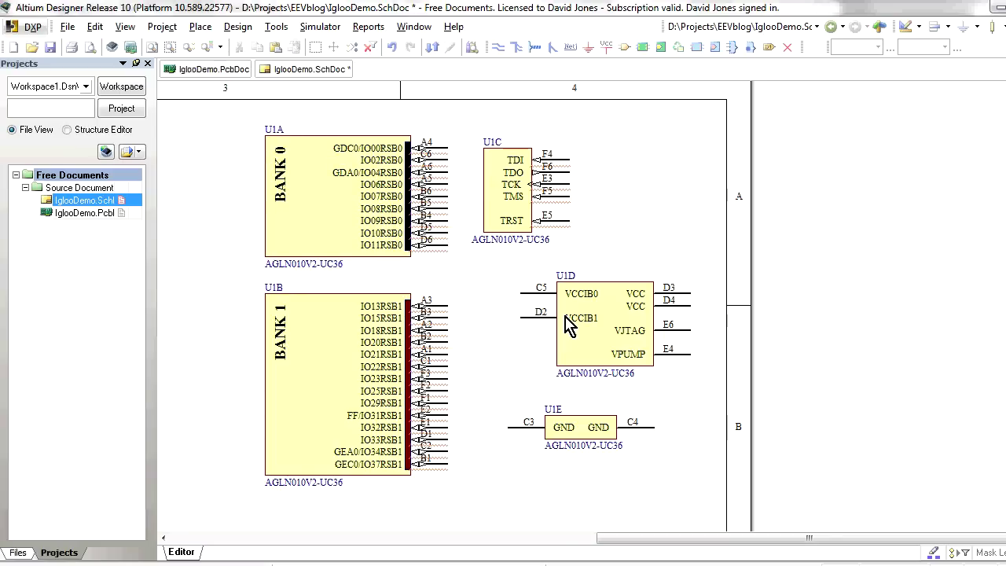
left_click_drag(327, 330, 450, 355)
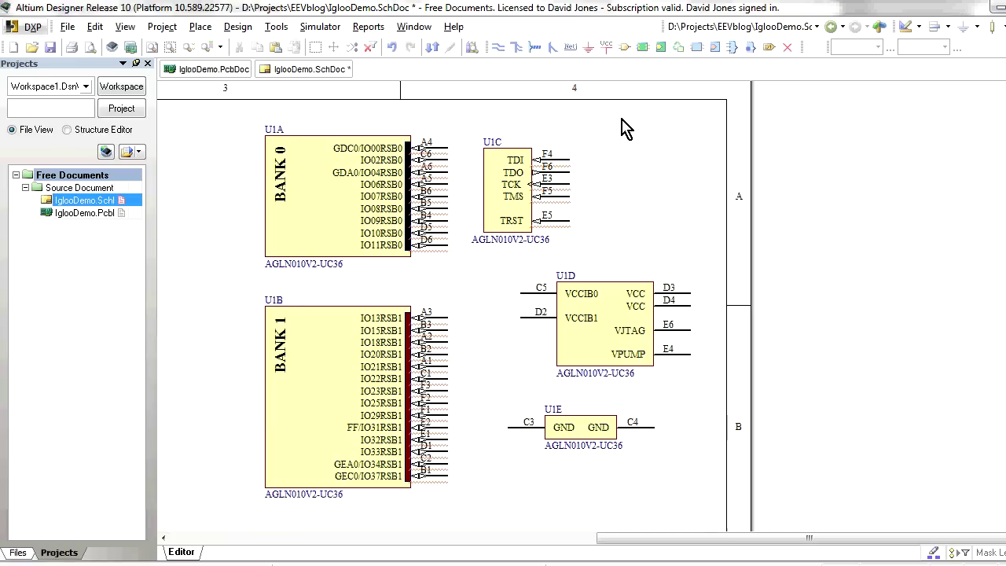
left_click_drag(527, 173, 662, 171)
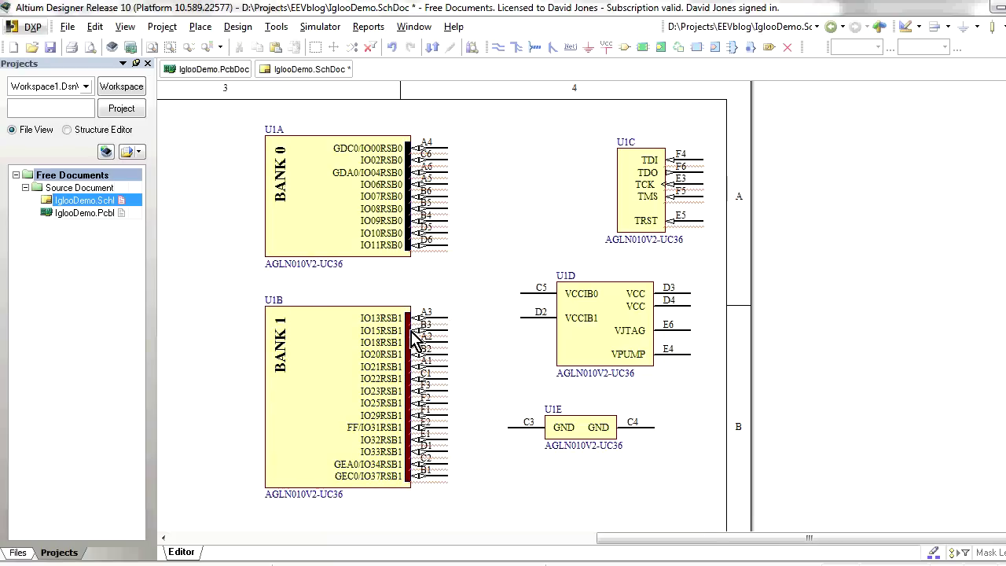
left_click_drag(416, 350, 501, 362)
key("ctrl+z")
key("ctrl+z")
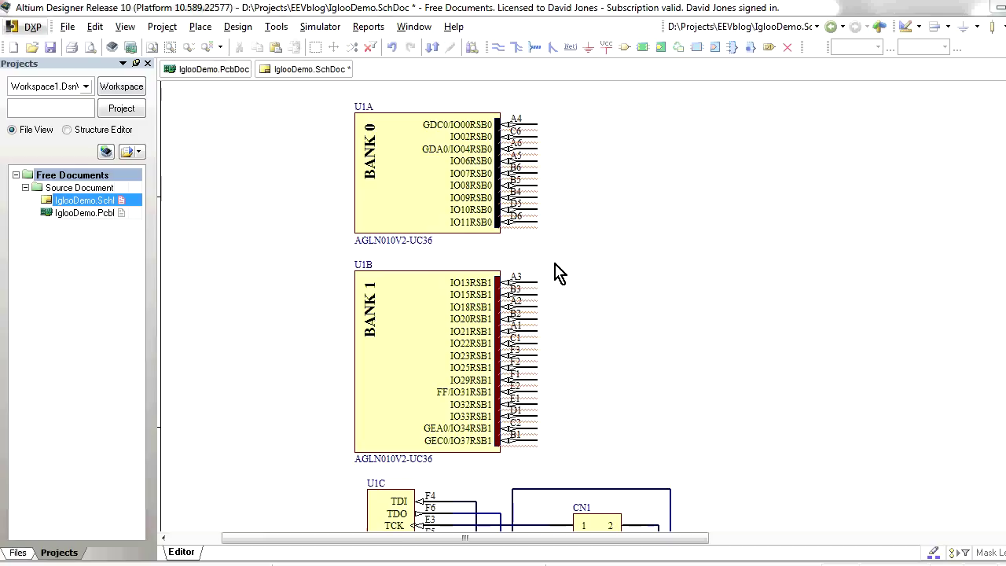
- Examine BANK 0 (U1A) and BANK 1 (U1B), selecting each part and looking closely at the BANK 0 I/O pins
left_click(430, 194)
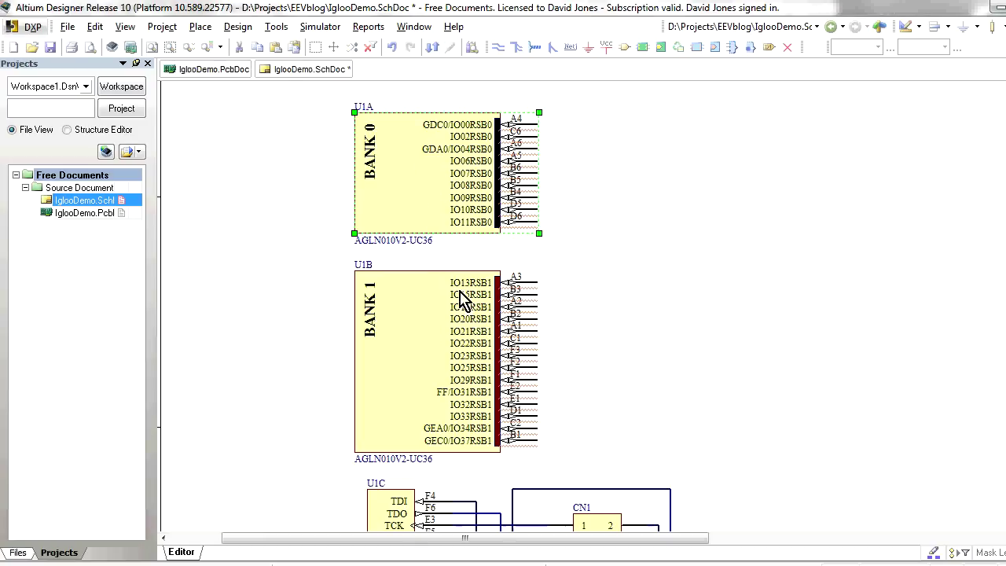
left_click(452, 312)
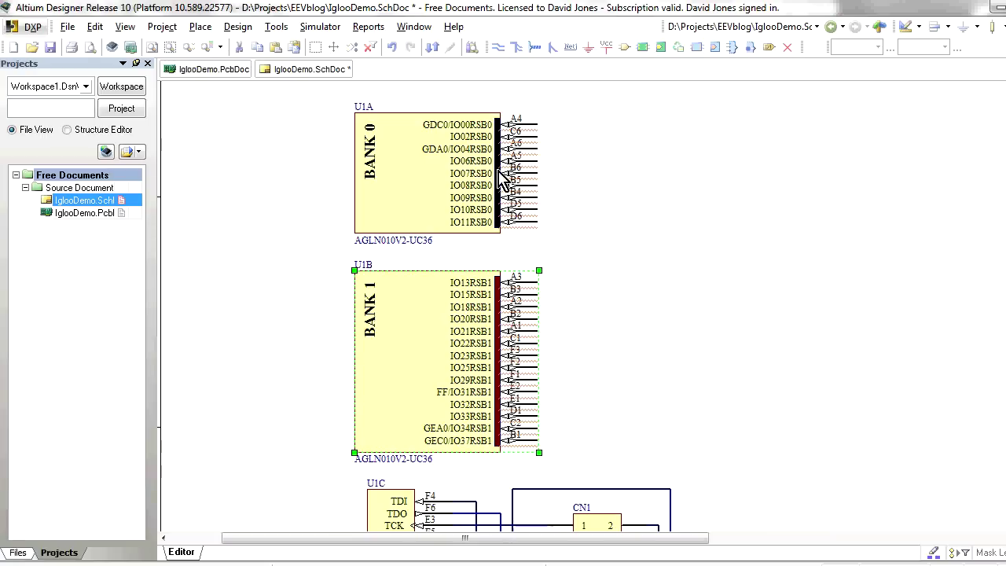
left_click(421, 157)
left_click(317, 282)
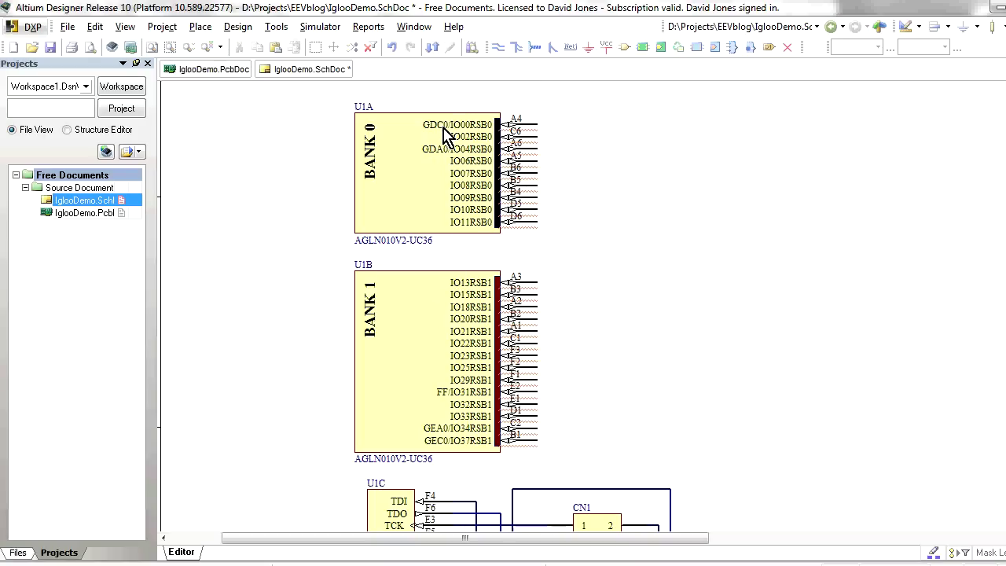
left_click(476, 126)
left_click(551, 130)
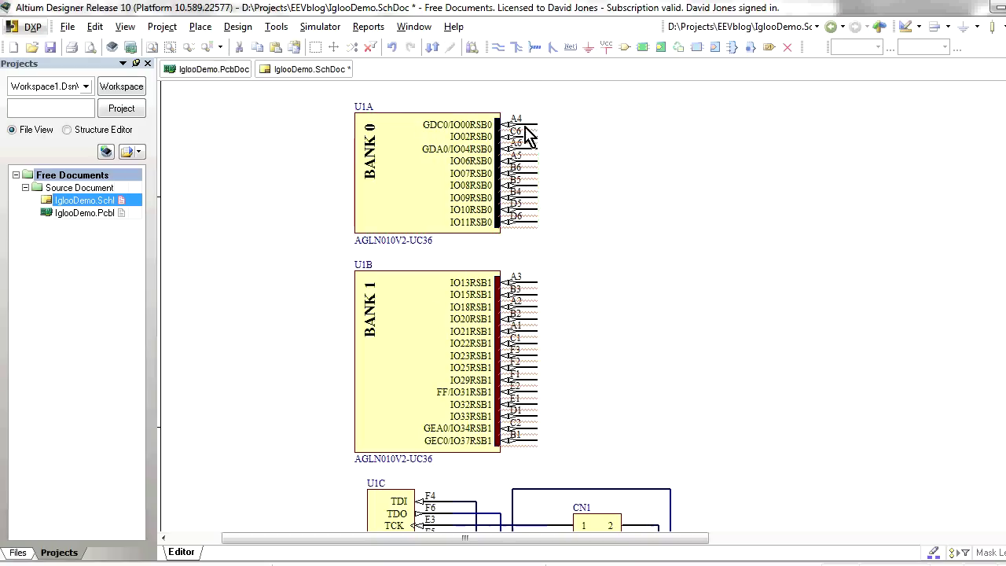
scroll(449, 139, "up", 3, "ctrl")
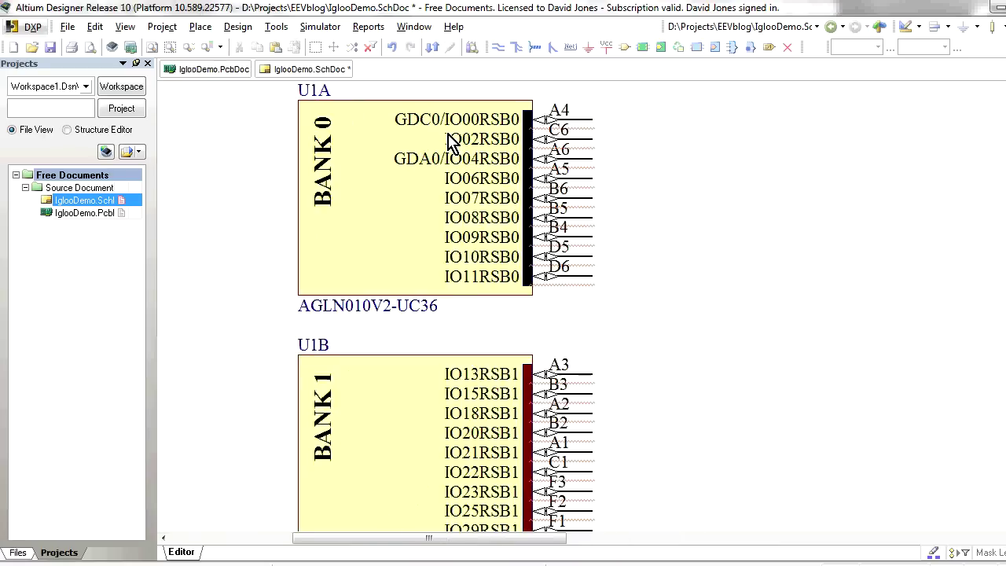
right_click_drag(387, 168, 368, 274)
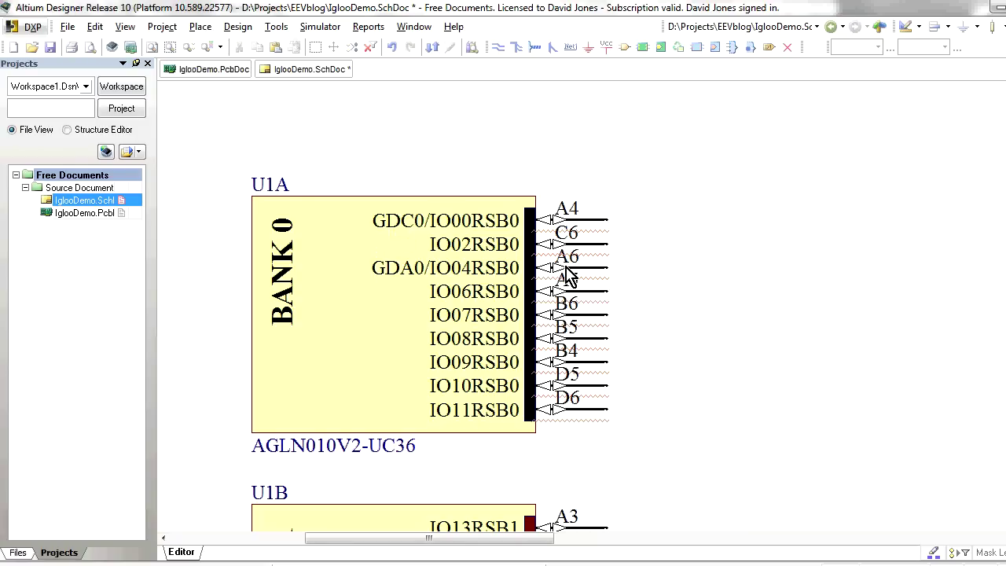
- Look over the JTAG part U1C and the BANK 1 I/O pins of U1B
scroll(663, 354, "down", 3)
scroll(663, 407, "down", 8)
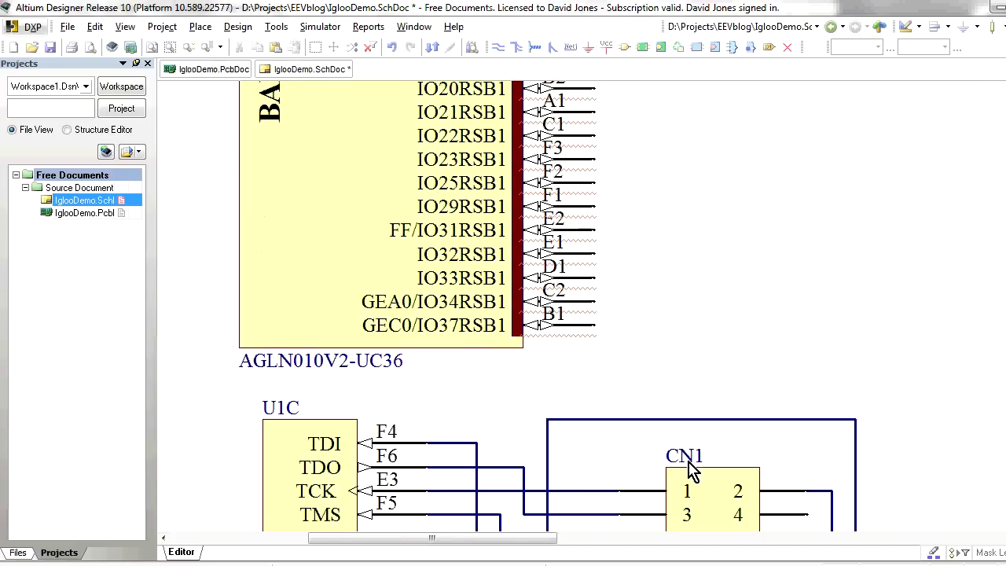
right_click_drag(544, 277, 602, 374)
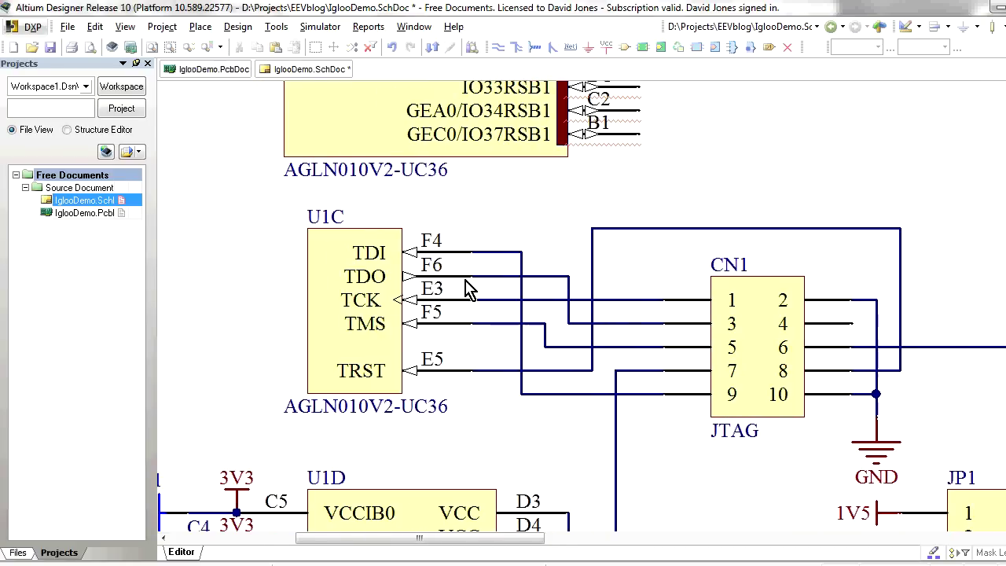
right_click_drag(583, 187, 584, 410)
scroll(552, 225, "up", 2)
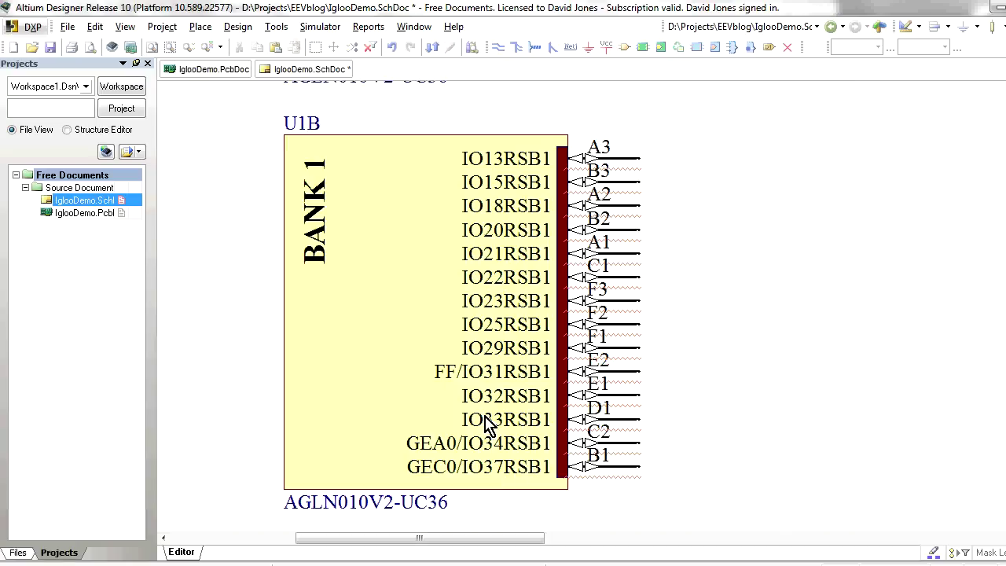
- Bring the U1C JTAG pins and their wiring to connector CN1 into view, leaving CN1 unselected
scroll(495, 456, "down", 6)
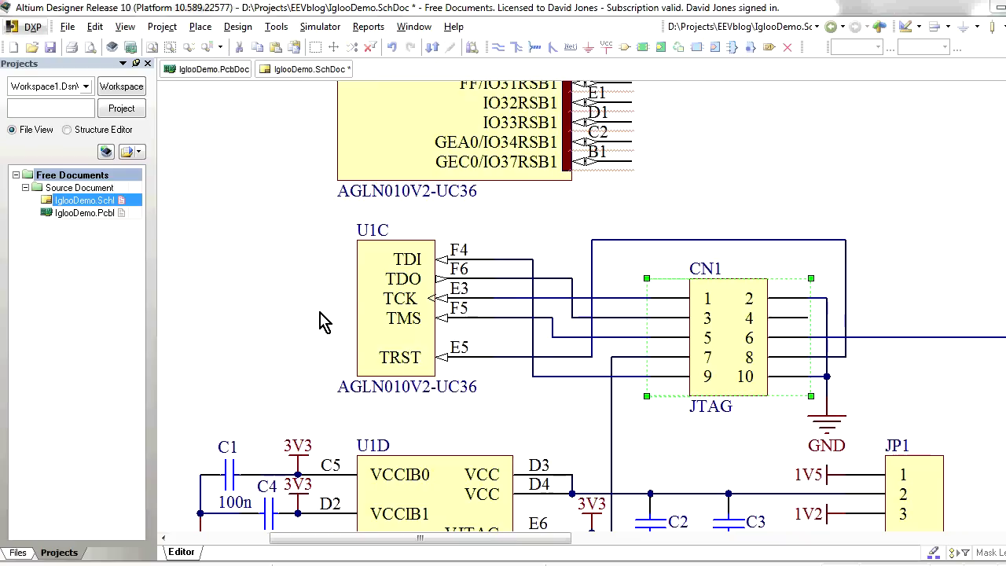
right_click_drag(479, 332, 460, 326)
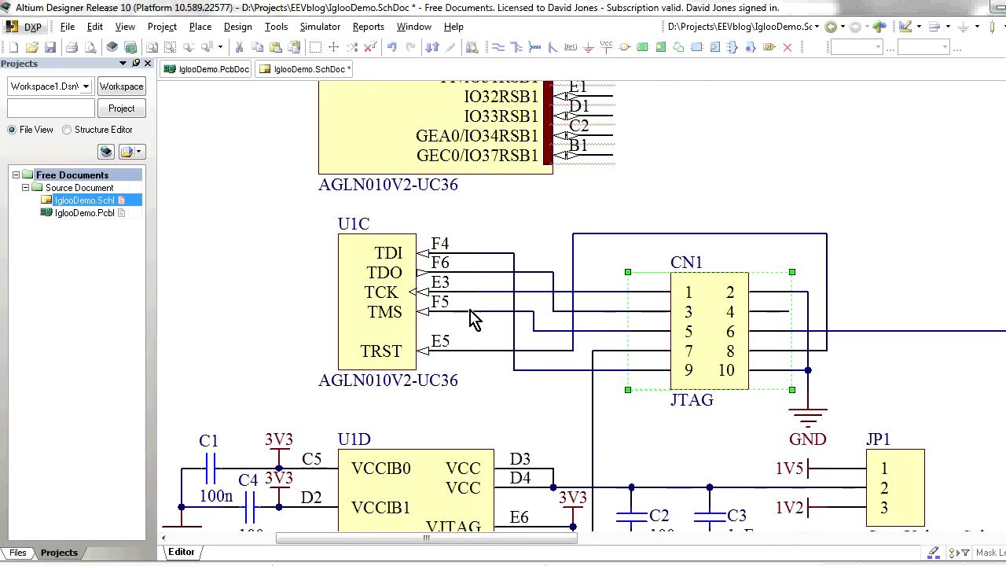
left_click(698, 218)
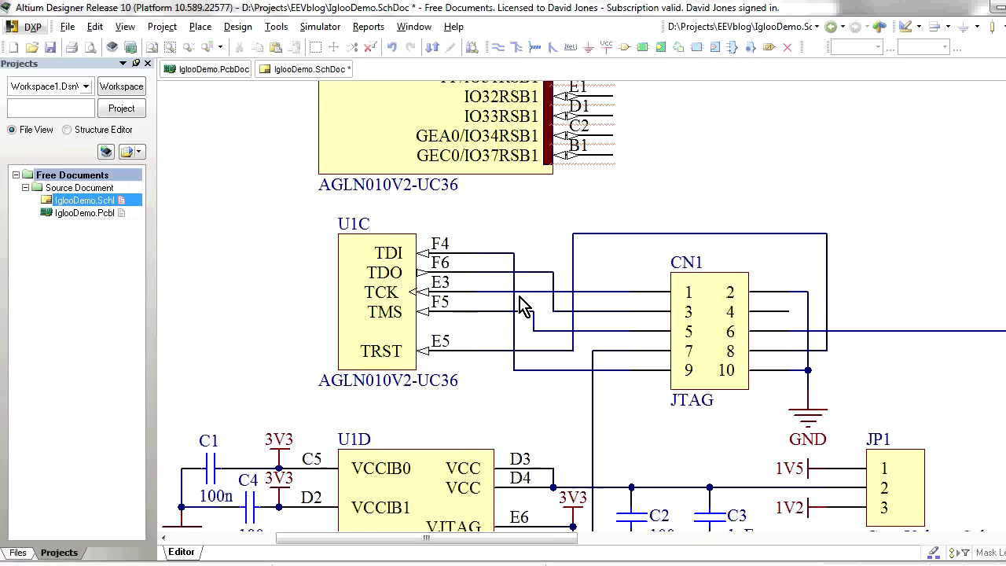
scroll(525, 307, "down", 1, "ctrl")
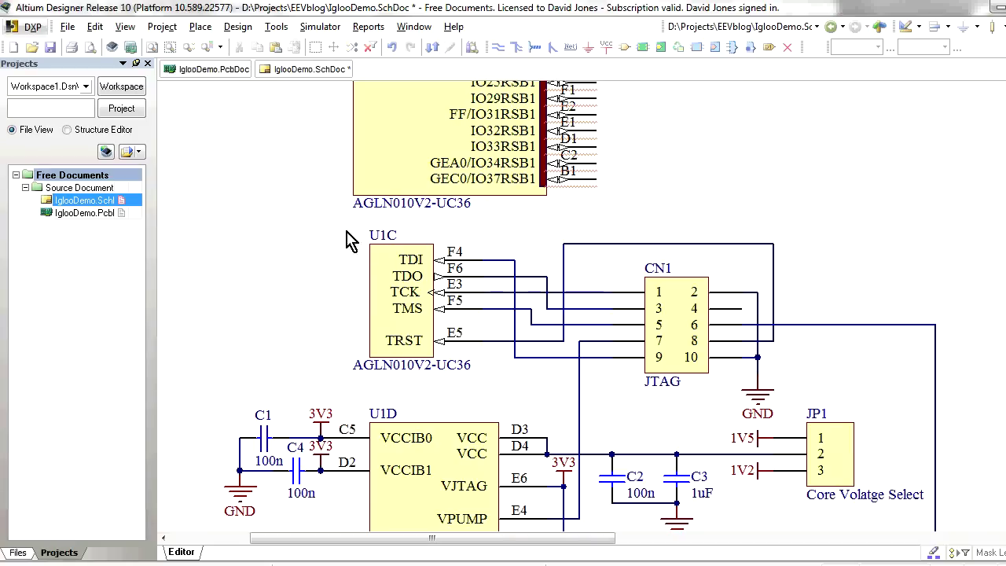
right_click_drag(330, 239, 315, 265)
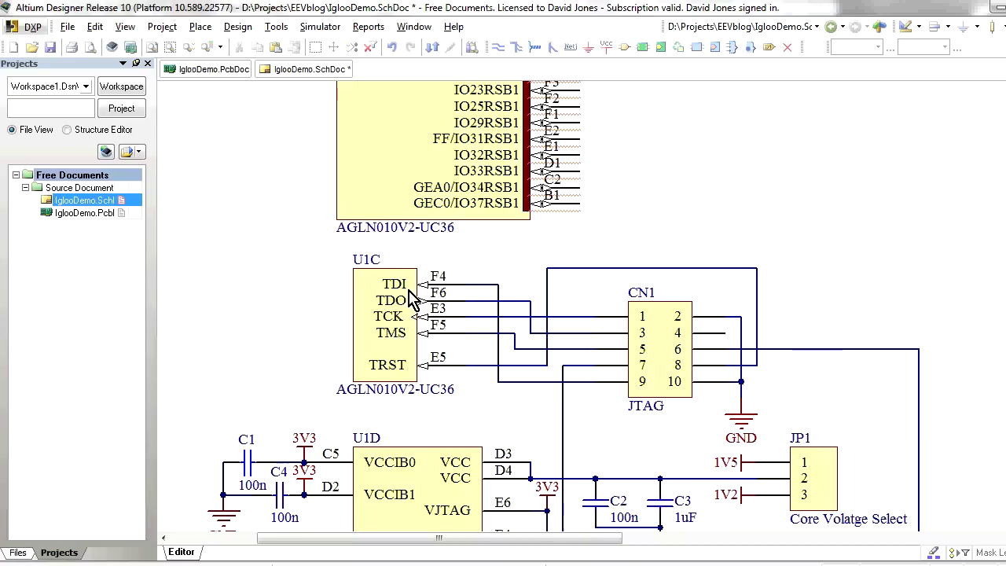
- Trace the JTAG interface by selecting connector CN1, part U1C and the TDI and TDO wires between them
left_click(659, 338)
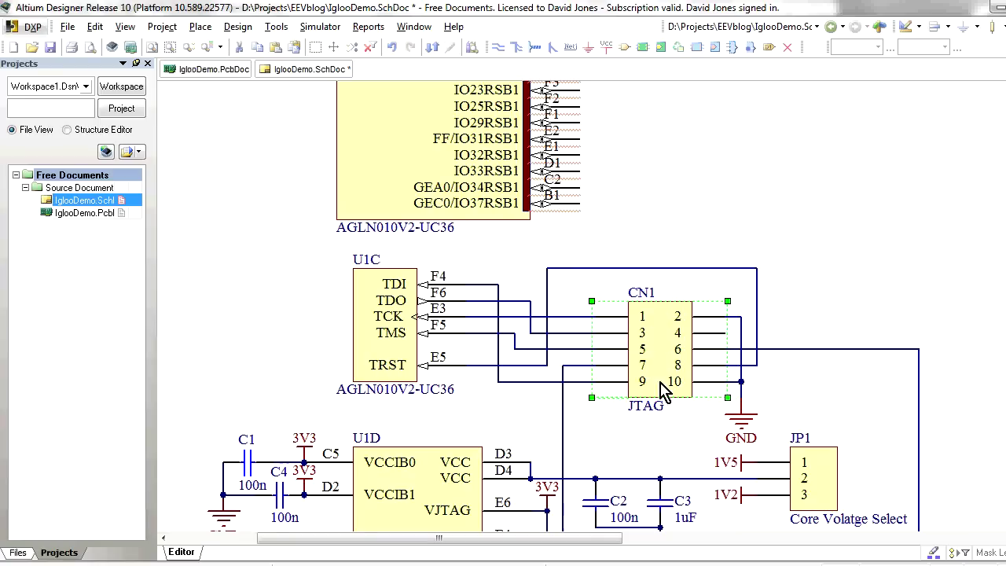
left_click(381, 321)
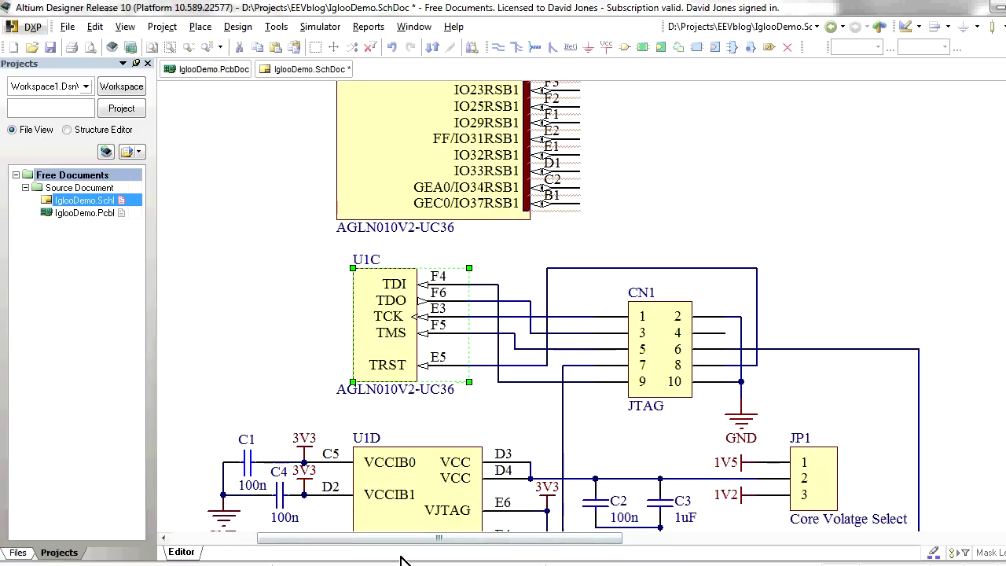
left_click(657, 346)
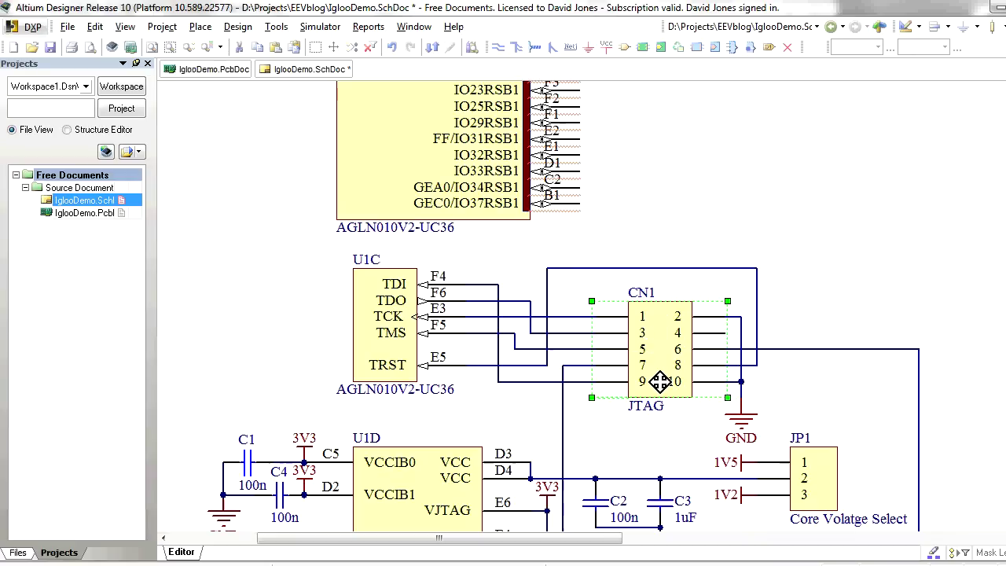
left_click(494, 285)
left_click(485, 302)
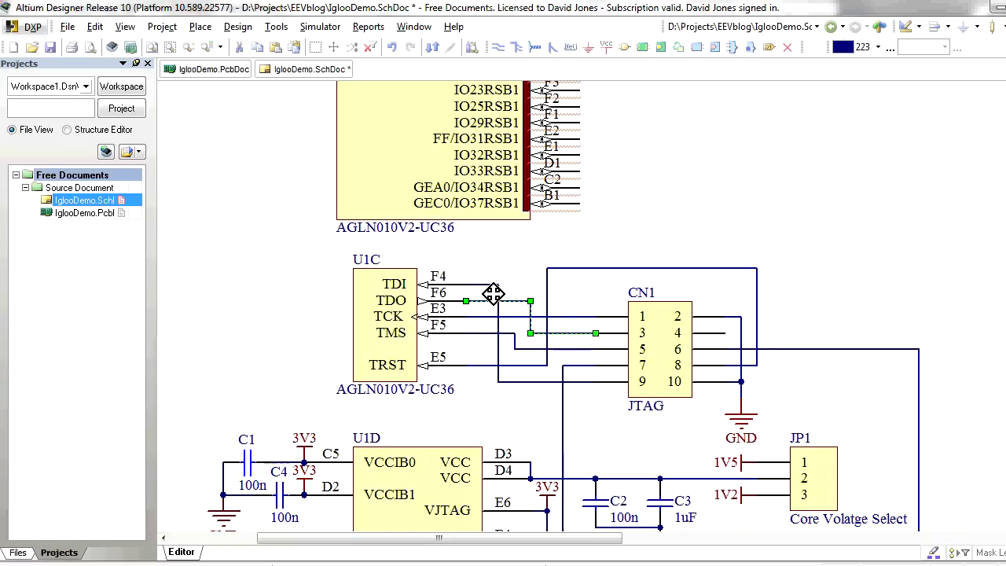
left_click(568, 449)
- Change the net of the power port supplying VCCIB0 (pin C5) of U1D to 2V5
scroll(568, 449, "down", 3)
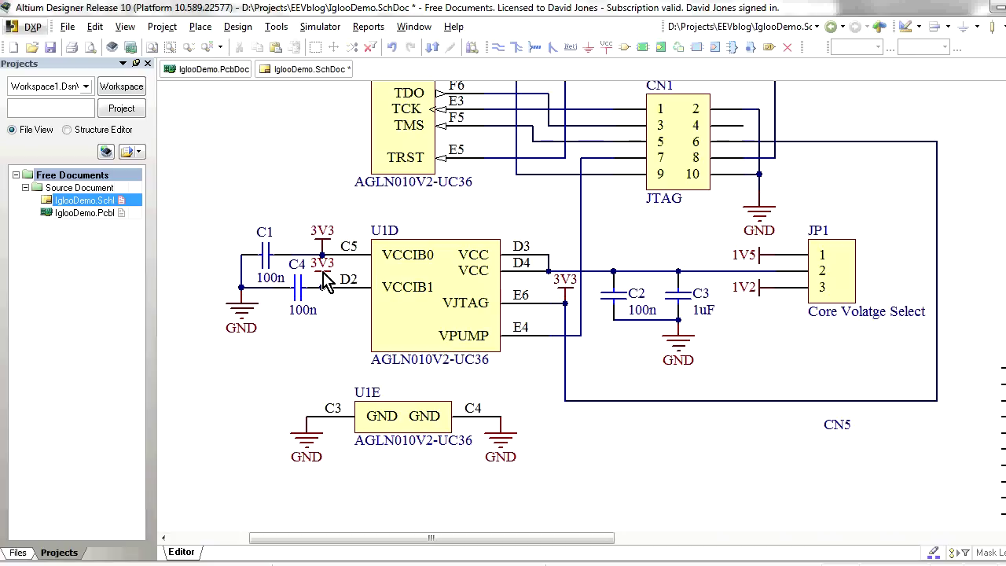
left_click(320, 240)
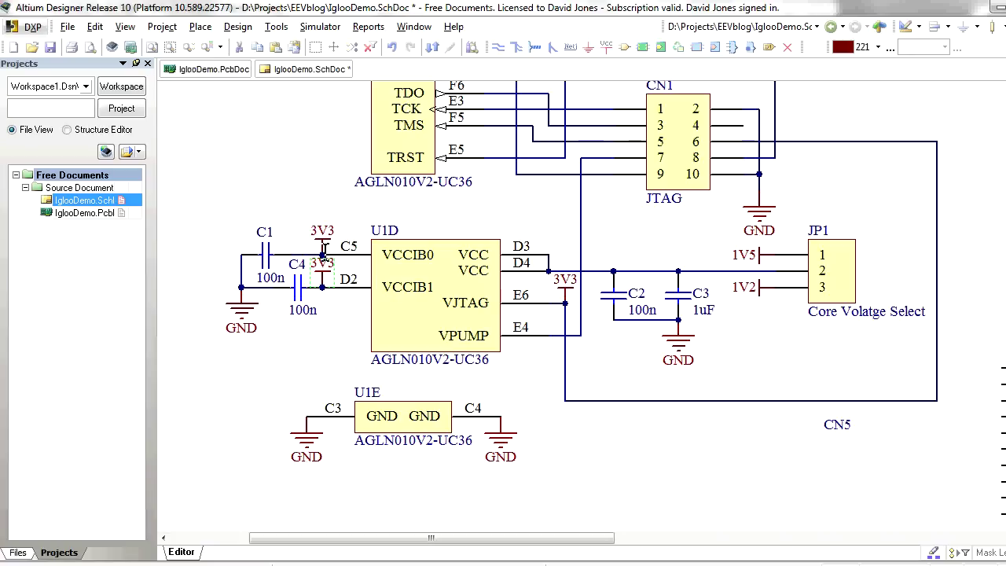
double_click(324, 229)
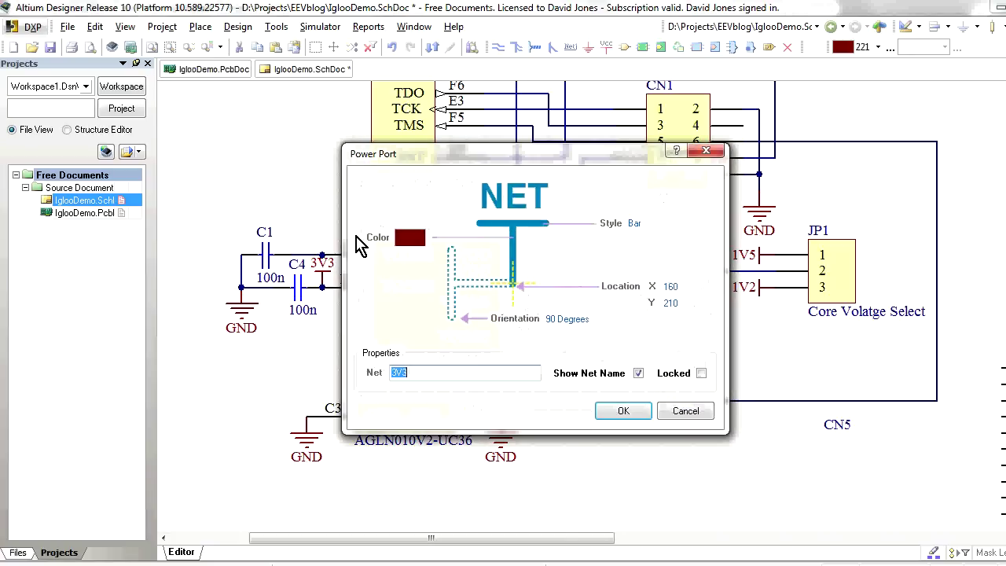
type("2V5")
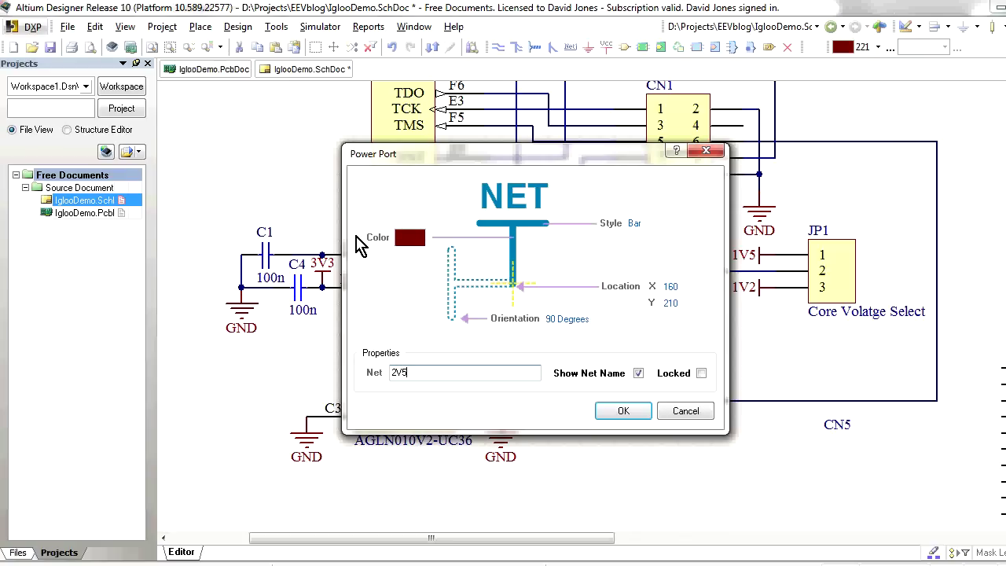
key("Return")
left_click(273, 216)
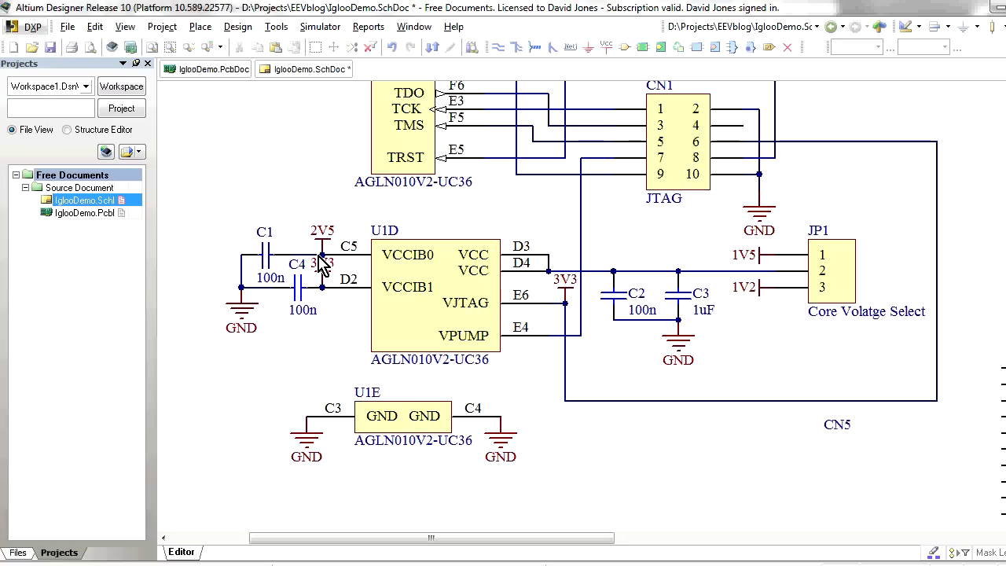
- Inspect the 100n bypass capacitors C4 and C1 on the VCCIB1 and VCCIB0 supplies, selecting each one
left_click(299, 291)
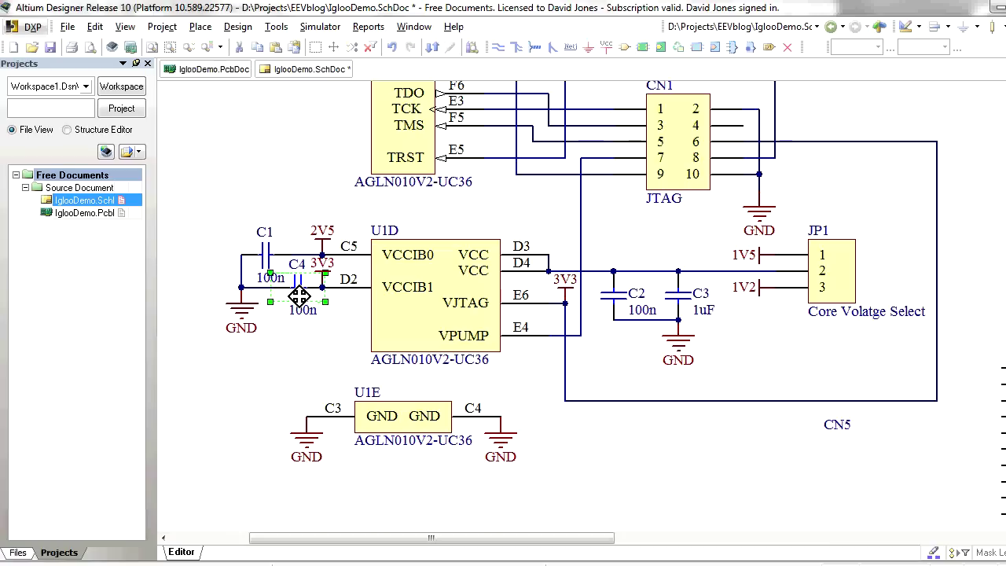
left_click(358, 271)
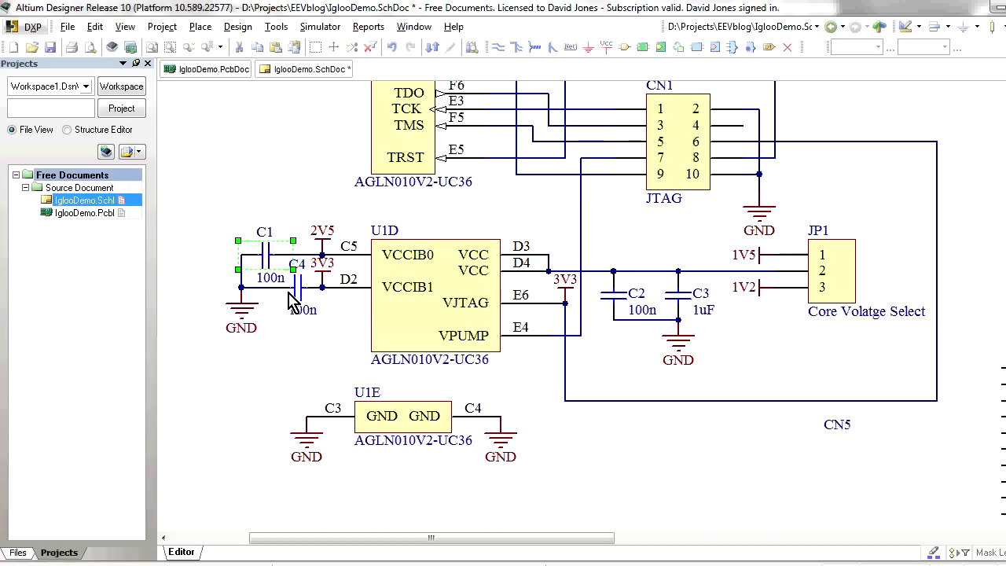
left_click(298, 291)
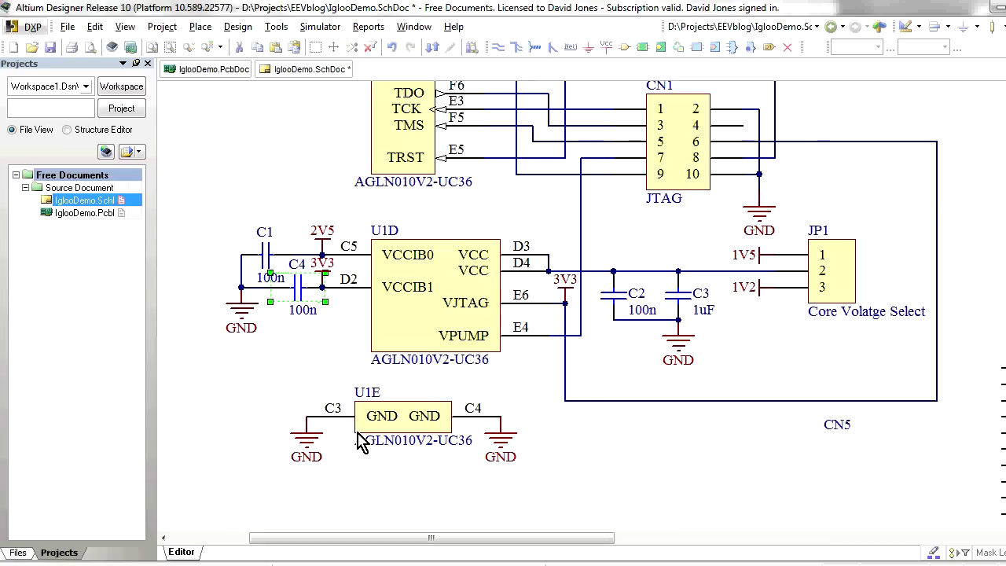
- Inspect the supply decoupling of U1D by selecting capacitor C4, U1D itself, and the VCC bypass capacitors C2 and C3
left_click(314, 348)
mouse_move(517, 348)
right_mouse_down()
mouse_move(364, 332)
mouse_move(503, 346)
right_mouse_up()
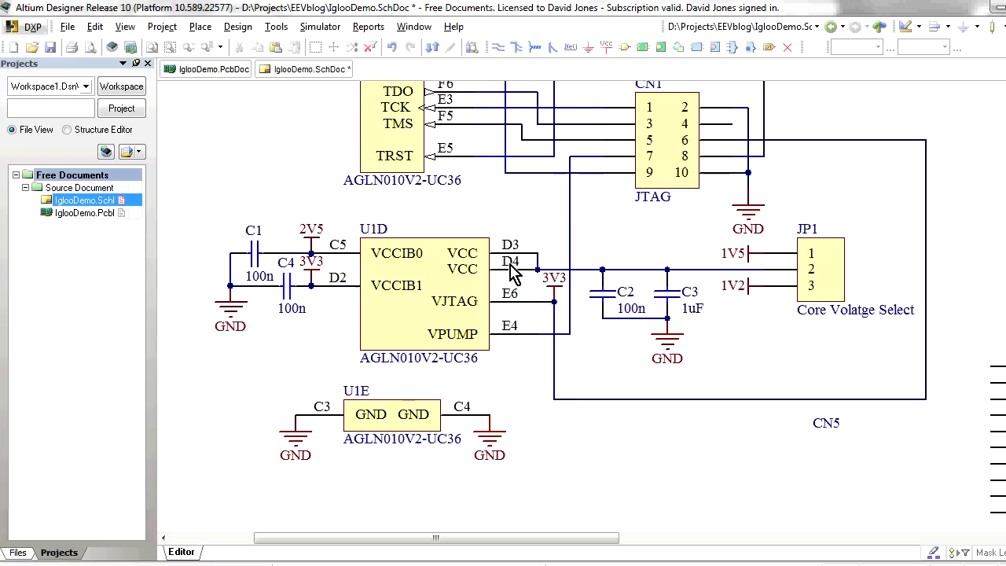
left_click(288, 290)
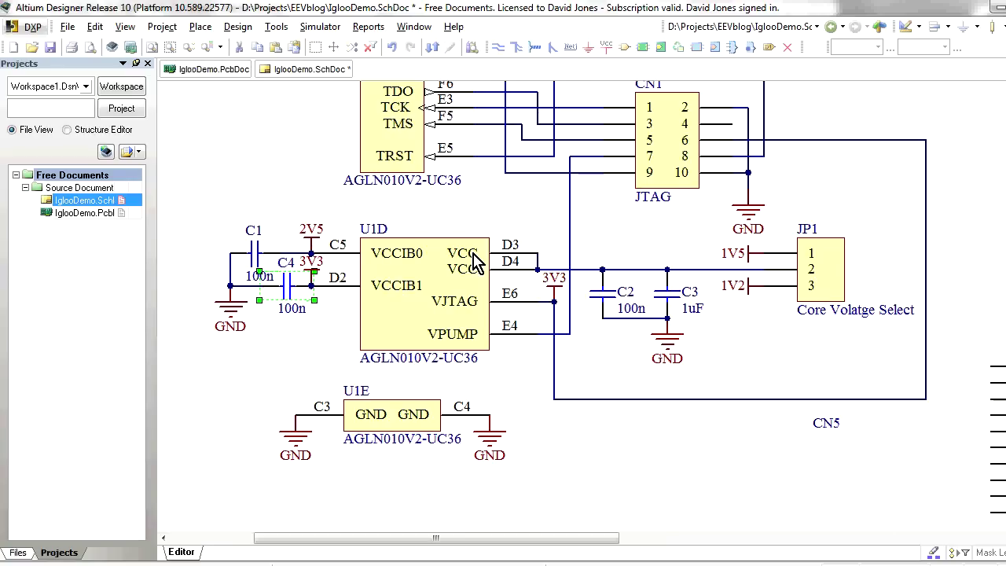
left_click(515, 270)
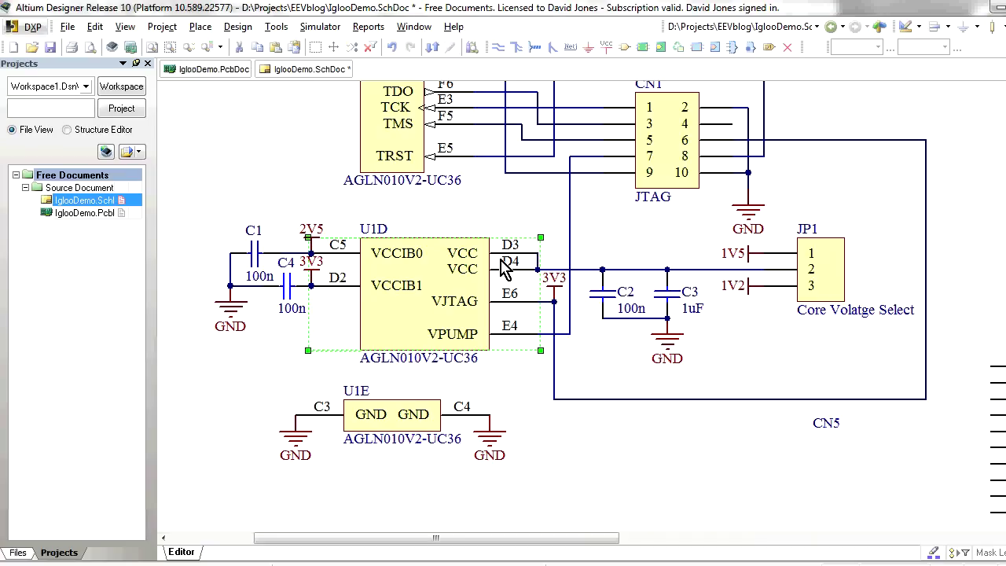
left_click(605, 305)
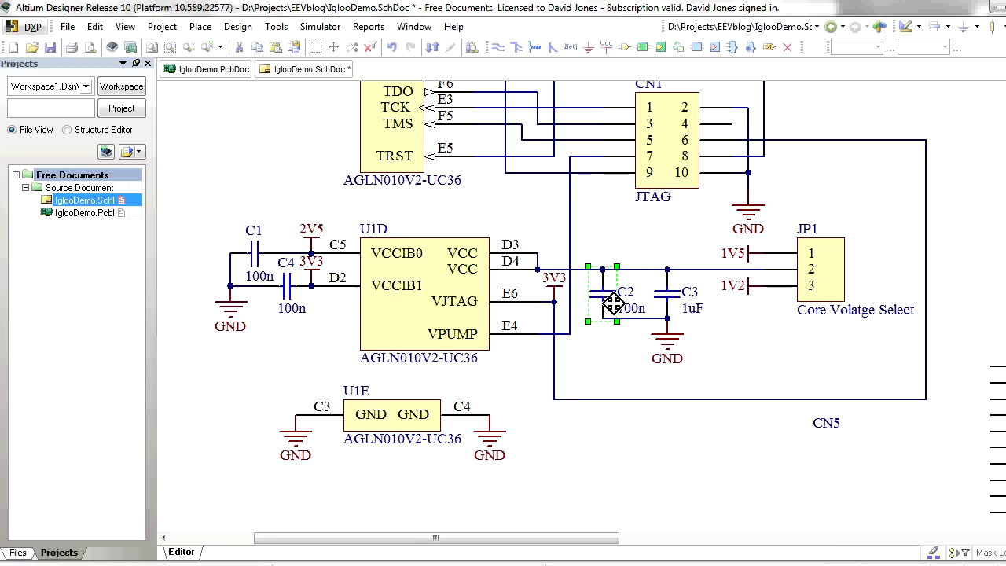
left_click(667, 299)
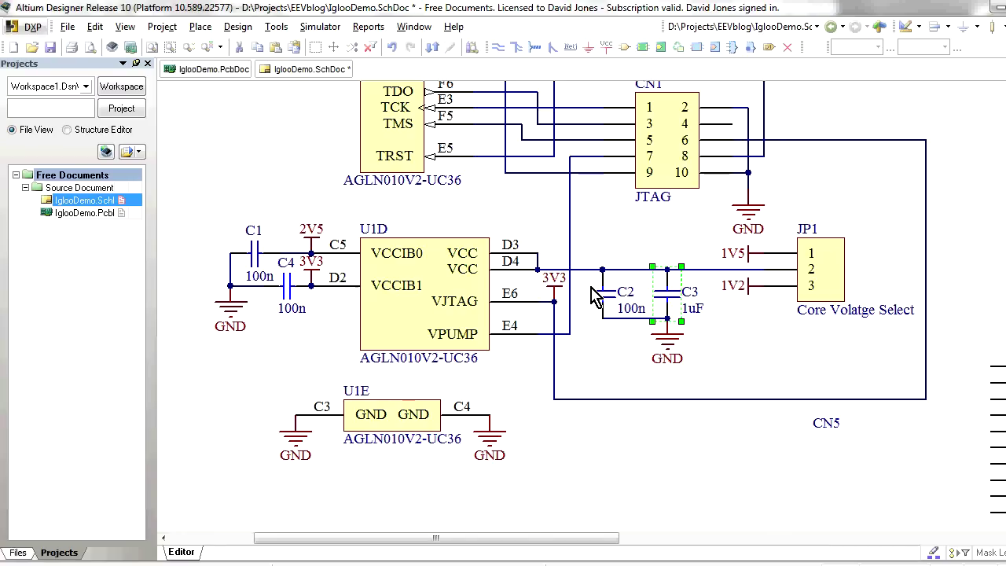
- Trace the core supply by selecting the wire from U1D's VCC pins D3 and D4 to the core voltage jumper JP1
left_click(610, 247)
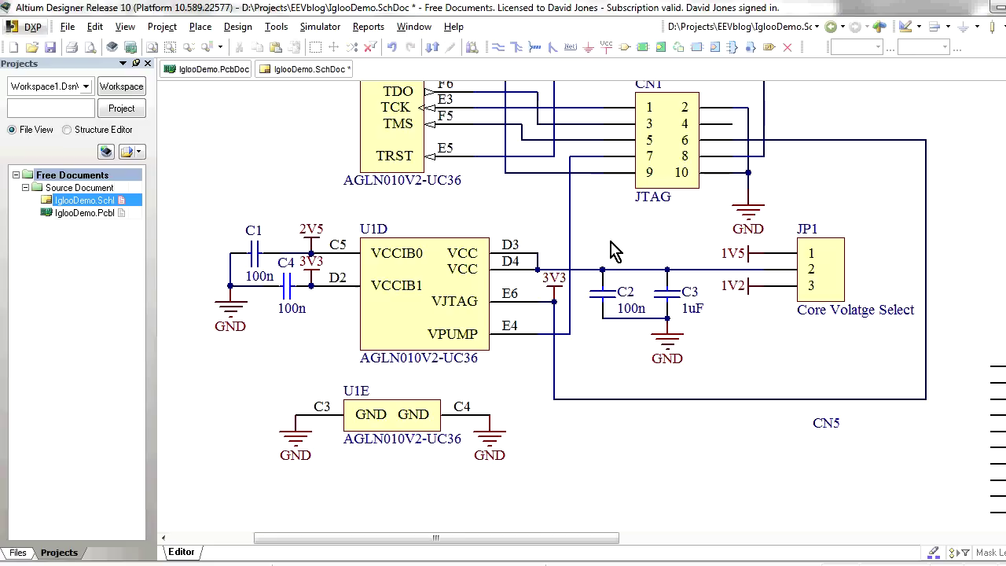
left_click(646, 270)
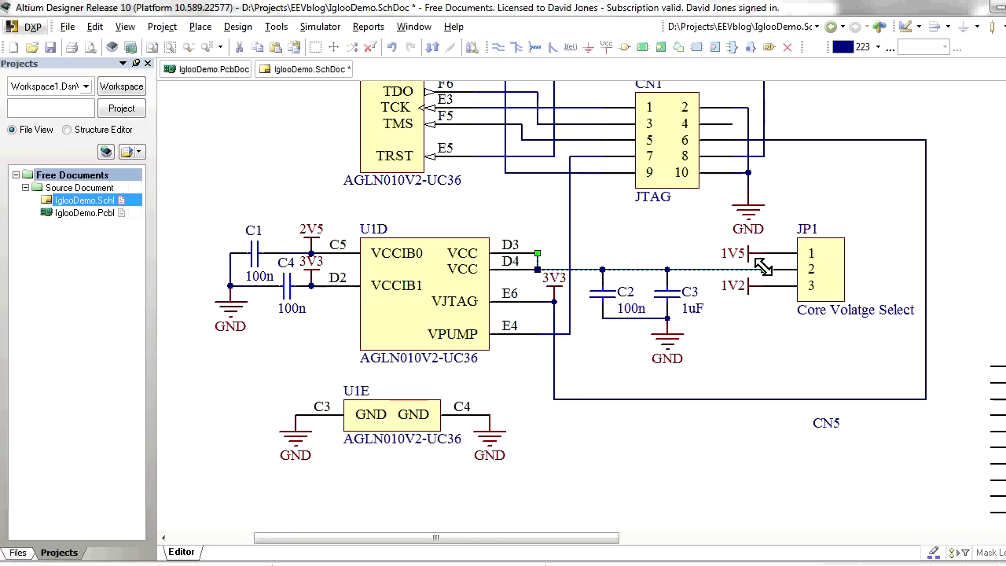
right_click_drag(692, 243, 684, 251)
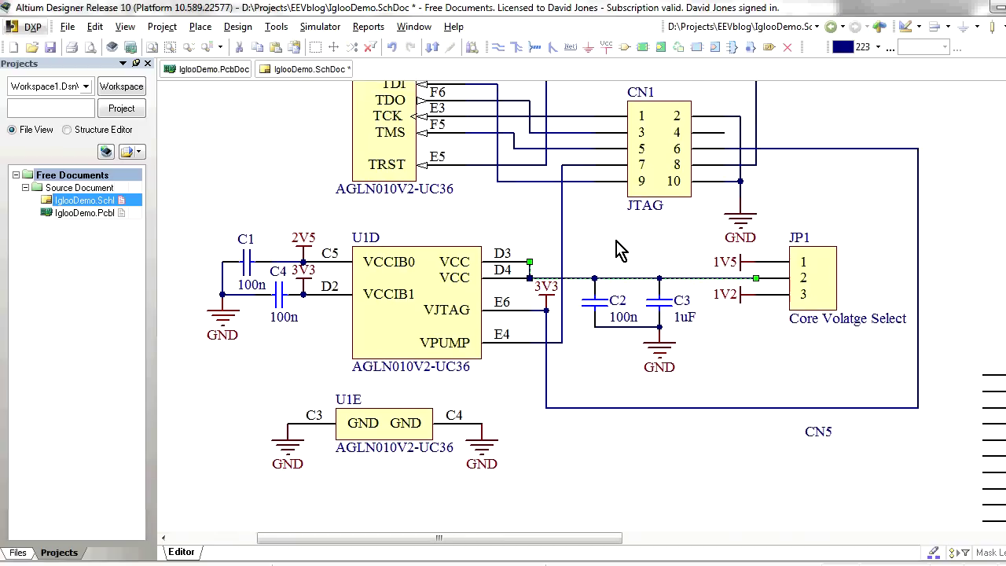
scroll(617, 250, "down", 4, "ctrl")
scroll(617, 250, "up", 5, "ctrl")
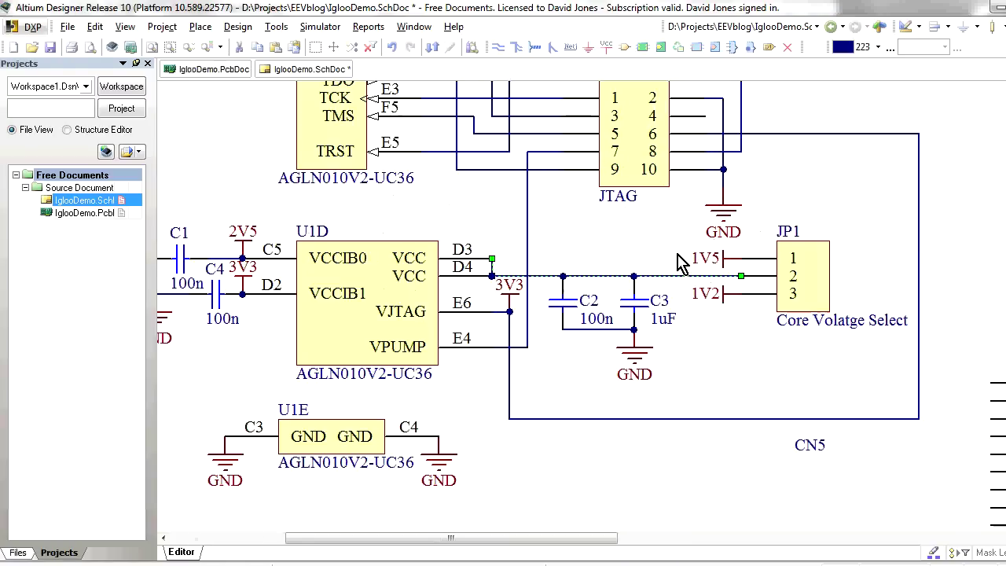
right_click_drag(616, 253, 688, 285)
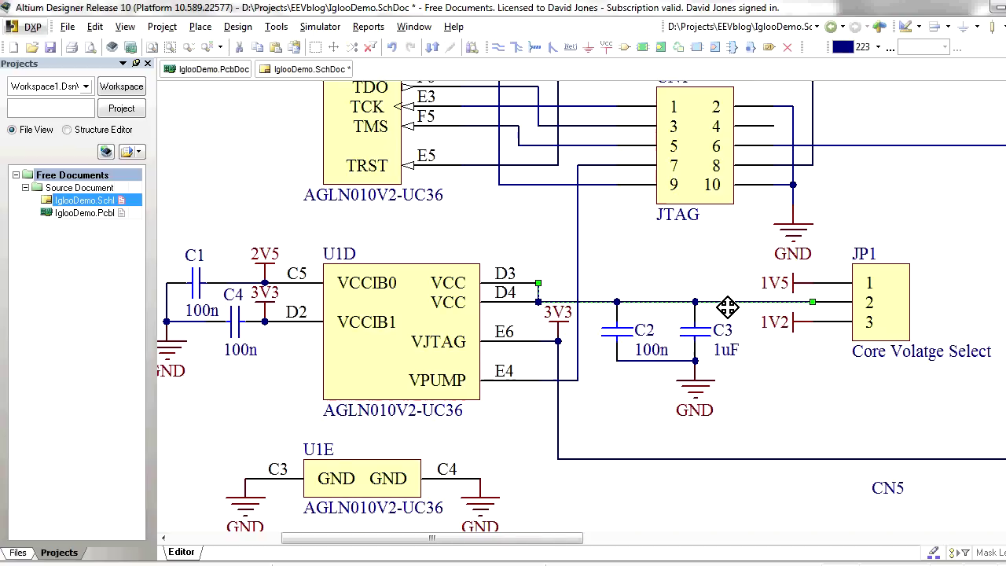
right_click_drag(801, 232, 790, 292)
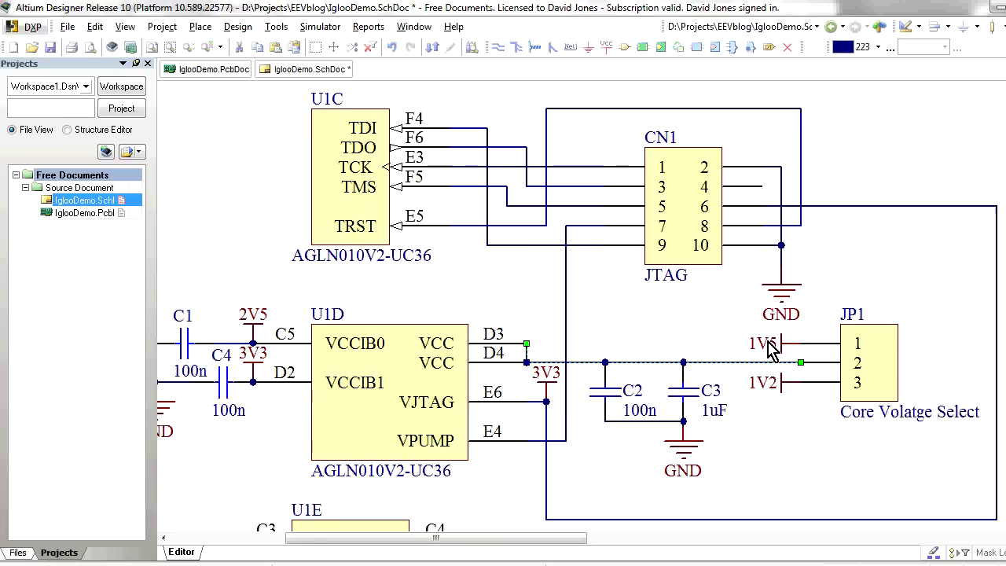
- Move jumper JP1 and the 1V2 power port aside, and attach the 1V5 power port upright to the end of the VCC wire
left_click_drag(868, 361, 912, 318)
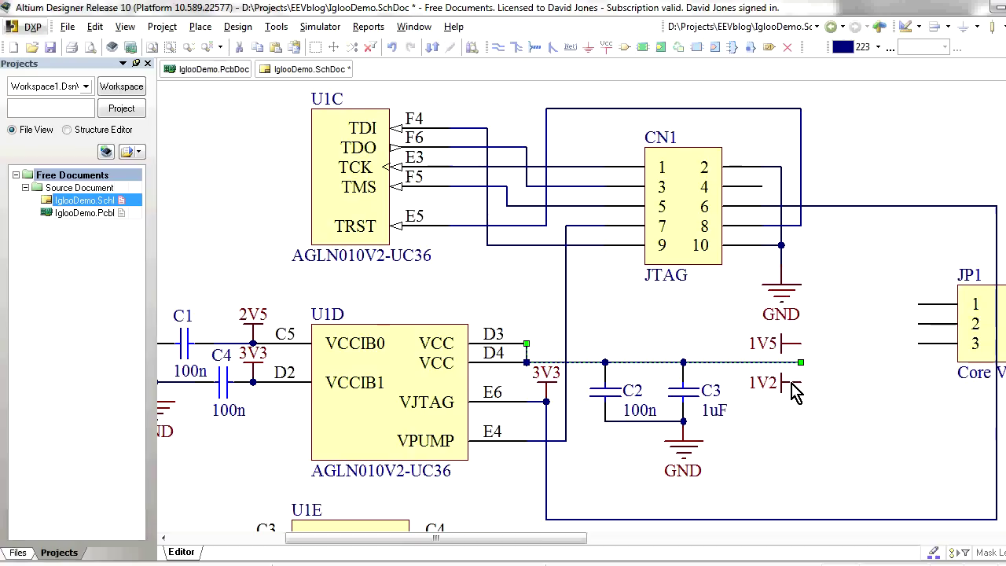
left_click_drag(795, 385, 873, 384)
left_click_drag(801, 346, 804, 371)
key("space")
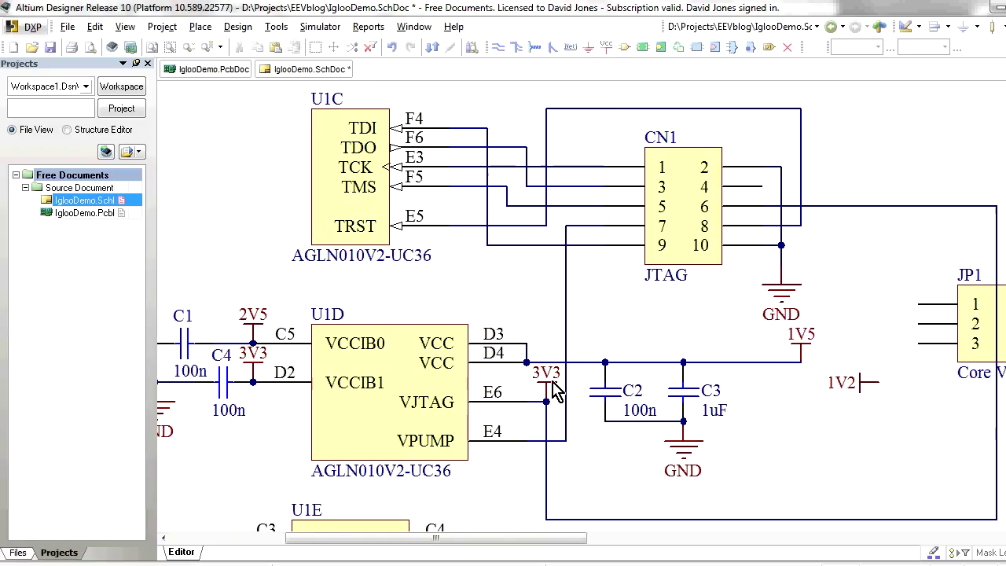
- Trace the 3V3 JTAG supply by selecting U1C, the wire from VJTAG to CN1 pin 6, and connector CN1
right_click_drag(370, 429, 406, 334)
right_click_drag(470, 345, 464, 299)
right_click_drag(606, 271, 564, 397)
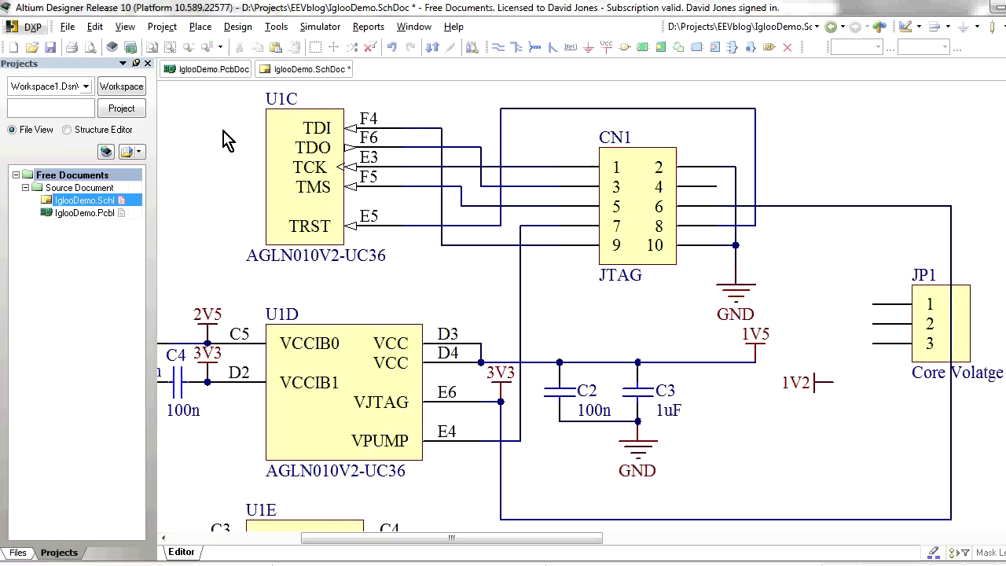
left_click(296, 146)
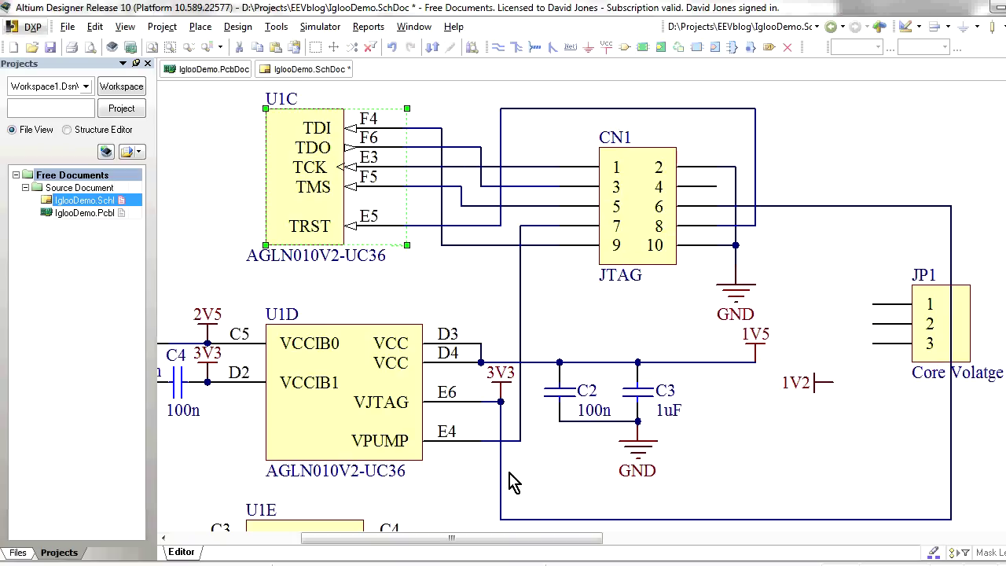
left_click(914, 519)
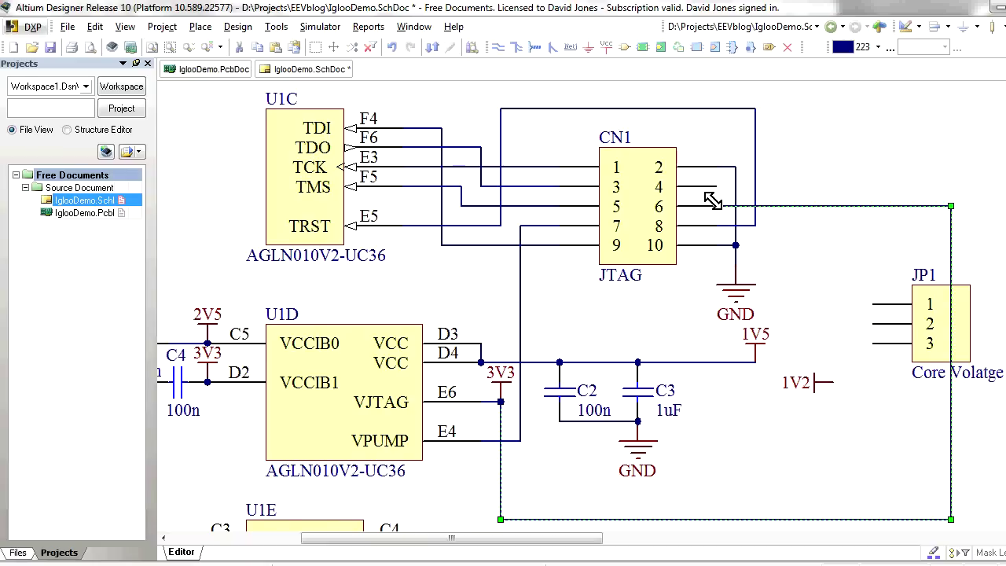
left_click(650, 207)
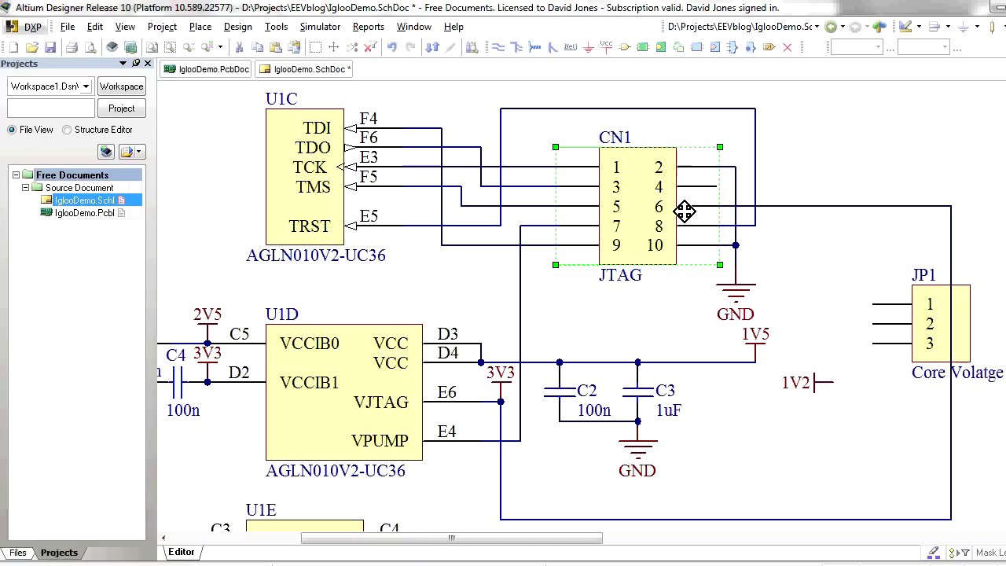
left_click(307, 183)
- Examine the VPUMP connection from U1D pin E4 to CN1 pin 7, selecting U1D and CN1
scroll(596, 318, "down", 4)
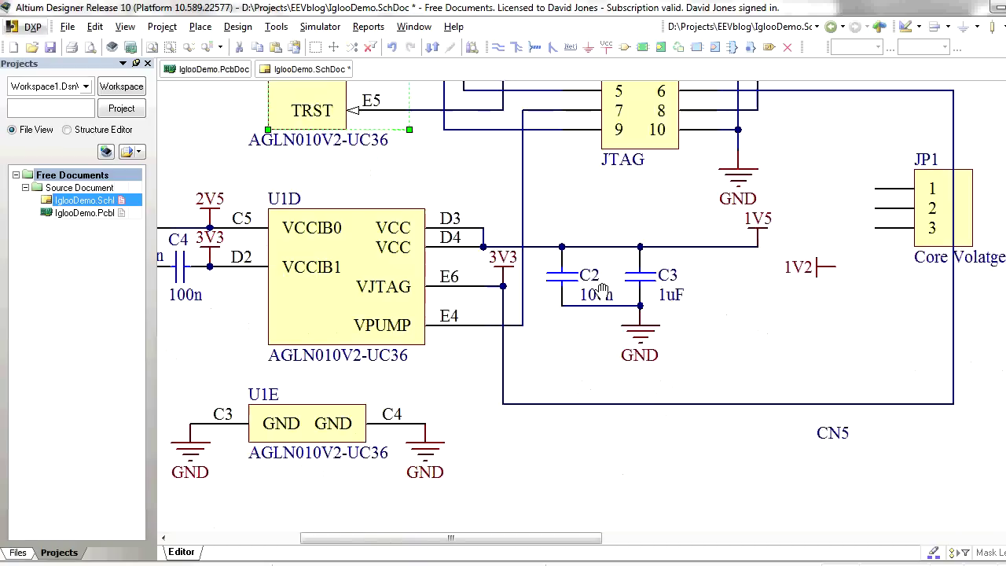
right_click_drag(564, 197, 567, 316)
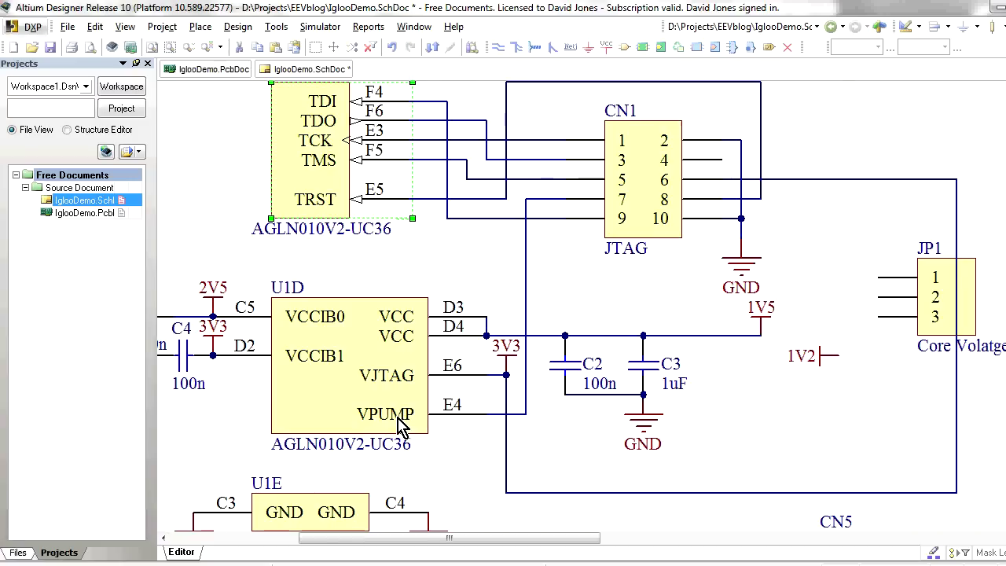
left_click(460, 422)
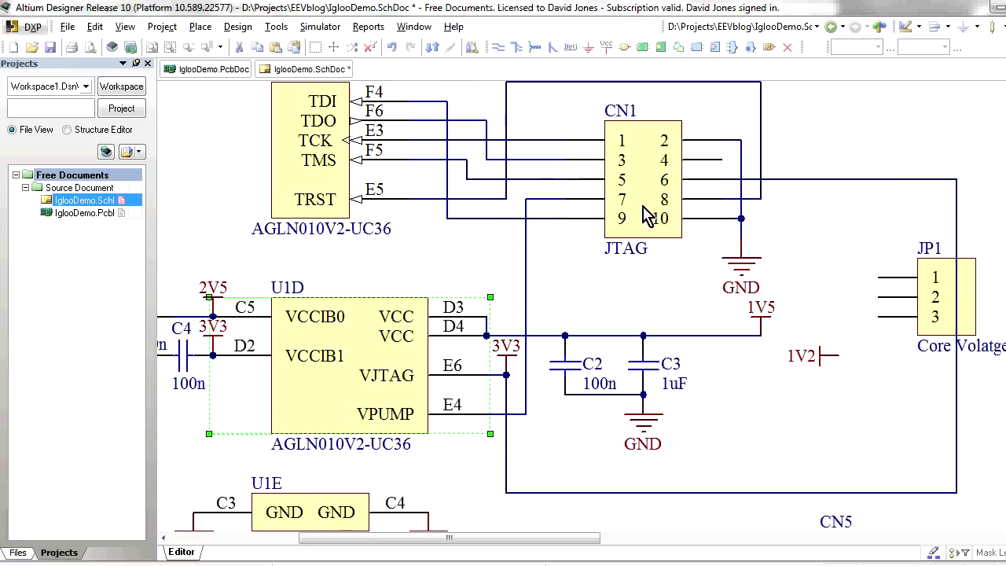
left_click(659, 183)
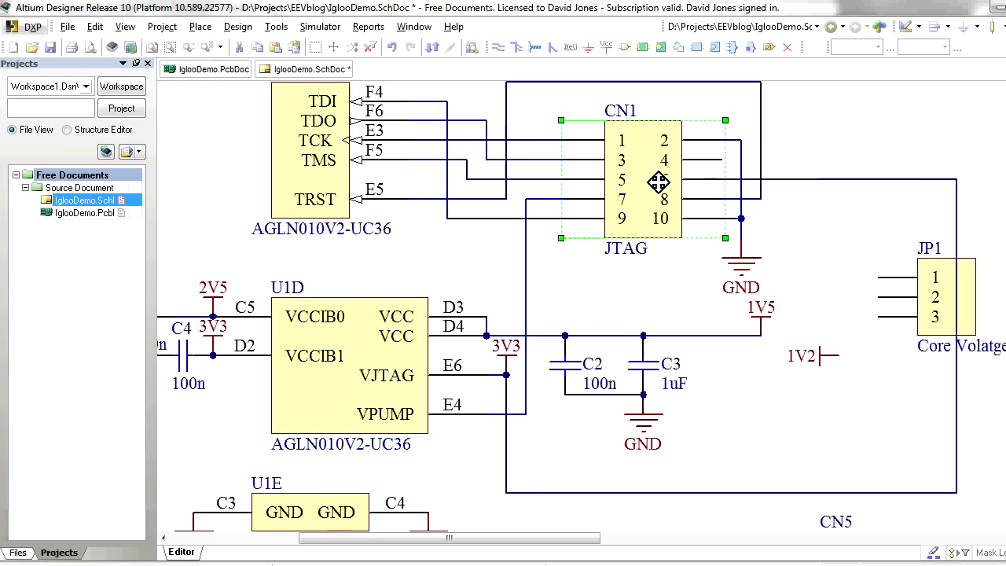
right_click_drag(606, 146, 634, 217)
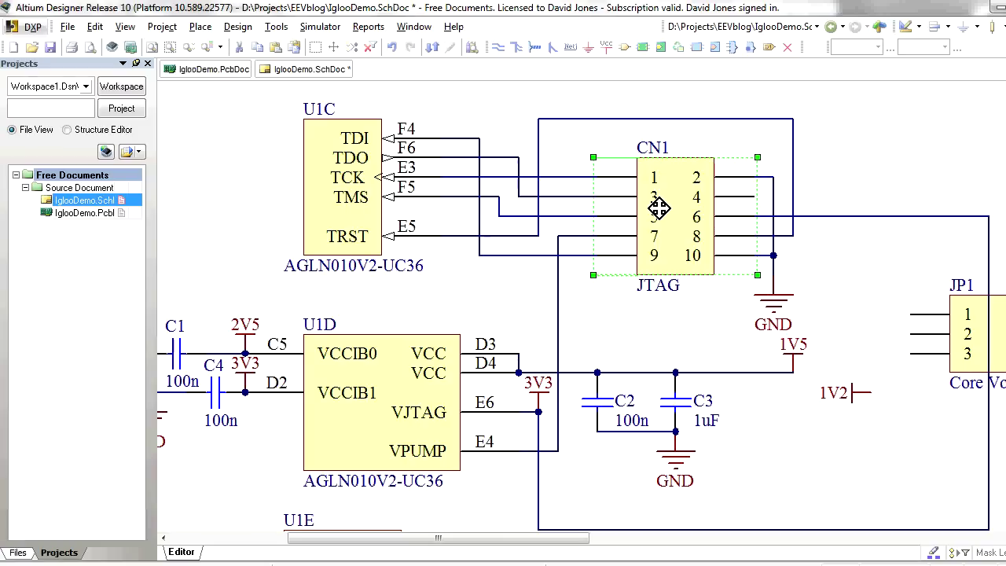
- Inspect the ground pins C3 and C4 by selecting part U1E, leaving it unselected again
right_click_drag(536, 372, 470, 240)
right_click_drag(305, 344, 518, 341)
left_click(477, 382)
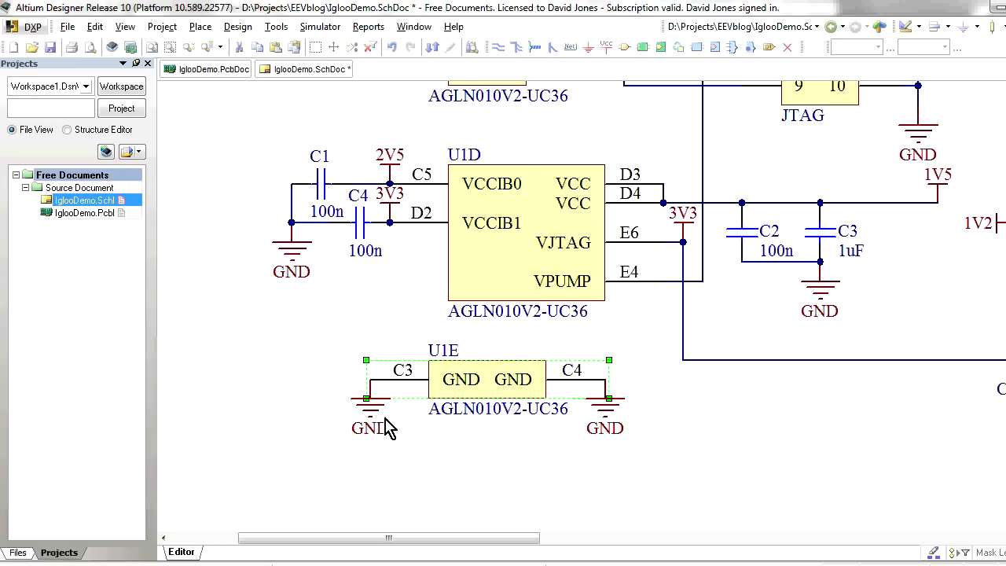
left_click(678, 434)
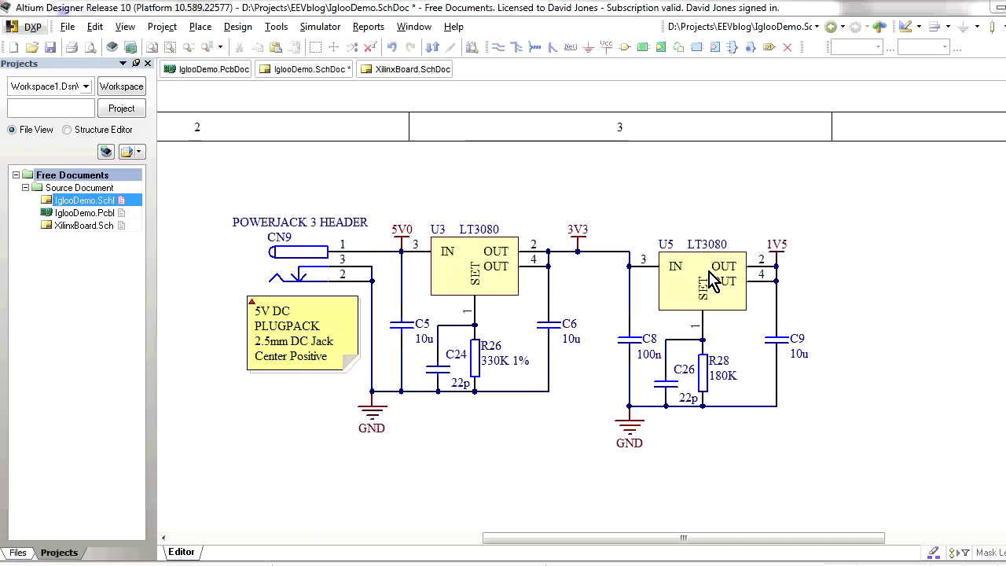
- Inspect the power supply section by selecting the LT3080 regulators U3 and U5 and the 180K set resistor R28
left_click(480, 267)
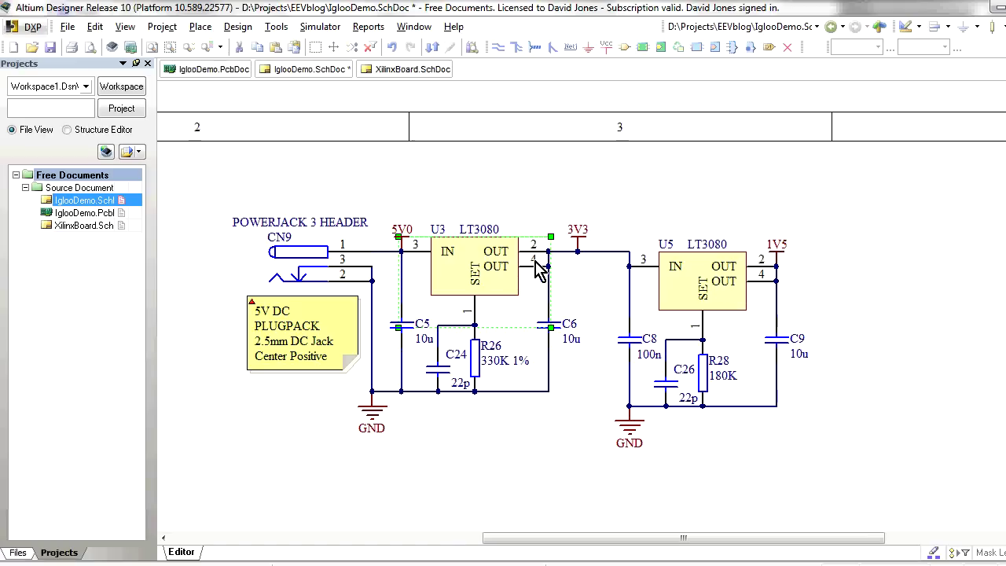
left_click(697, 269)
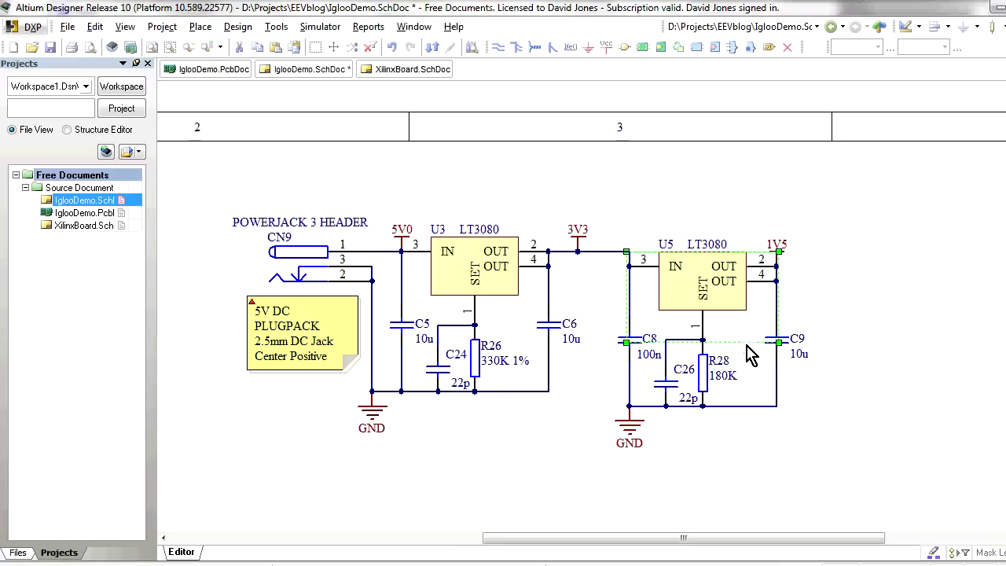
left_click(760, 375)
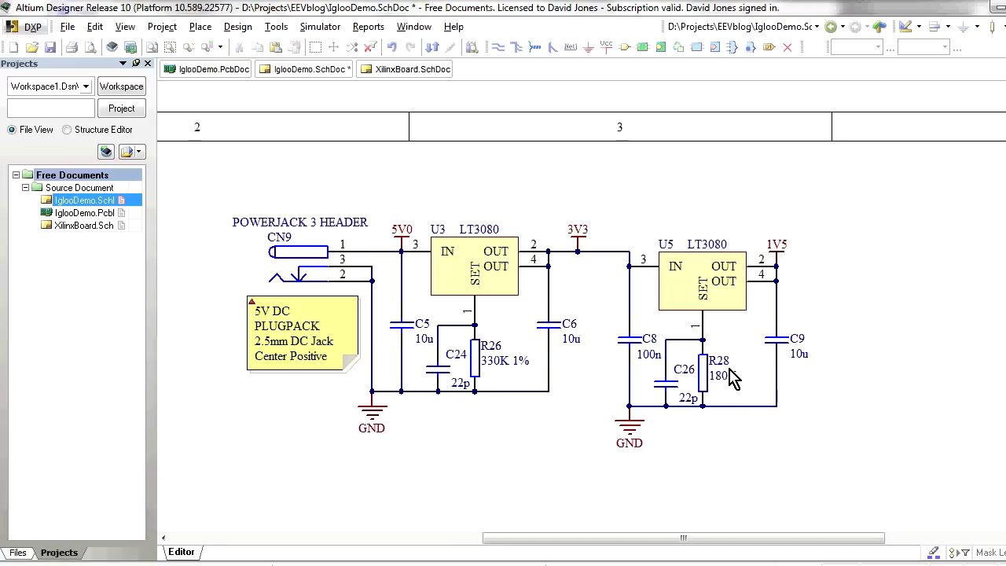
left_click(702, 376)
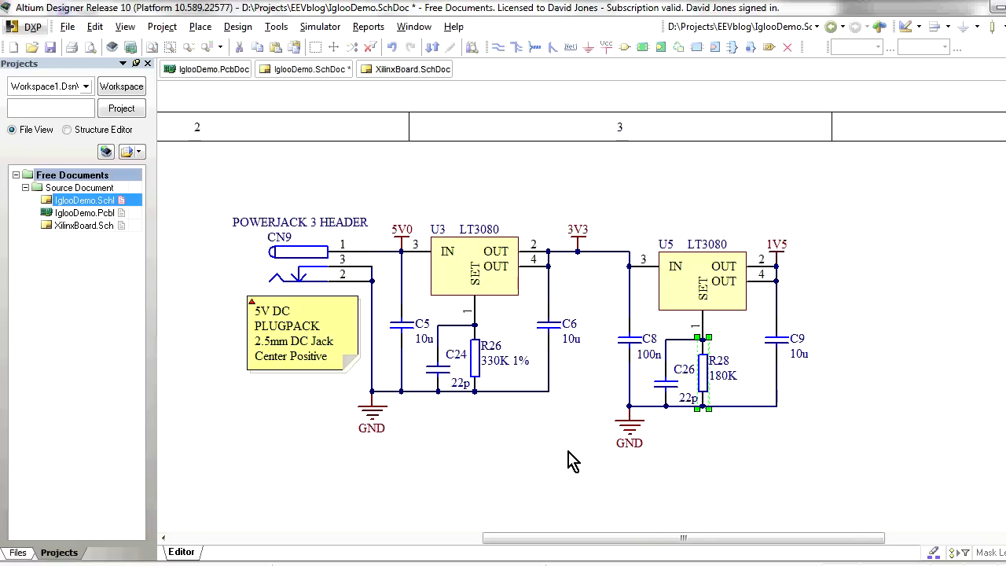
- Examine the regulator chain's supply rails by selecting the 5V0, 3V3 and 1V5 power ports, leaving everything unselected
right_click_drag(540, 482, 618, 434)
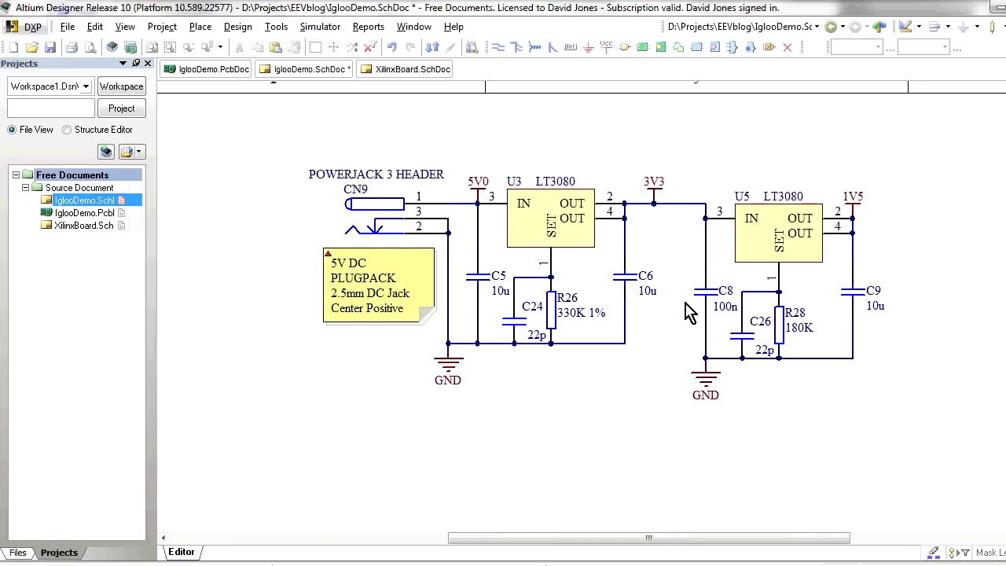
scroll(690, 313, "up", 3, "ctrl")
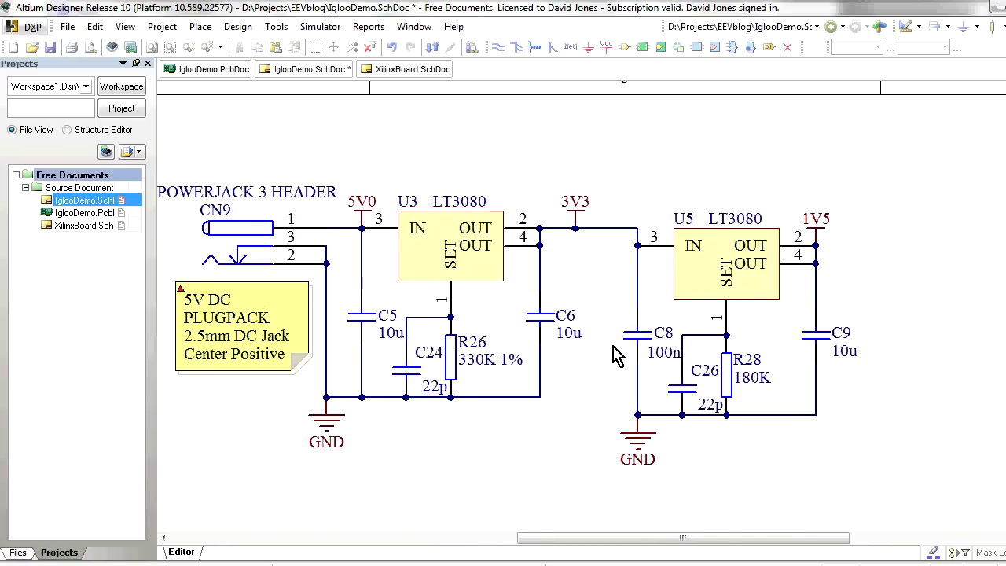
scroll(618, 356, "down", 1, "ctrl")
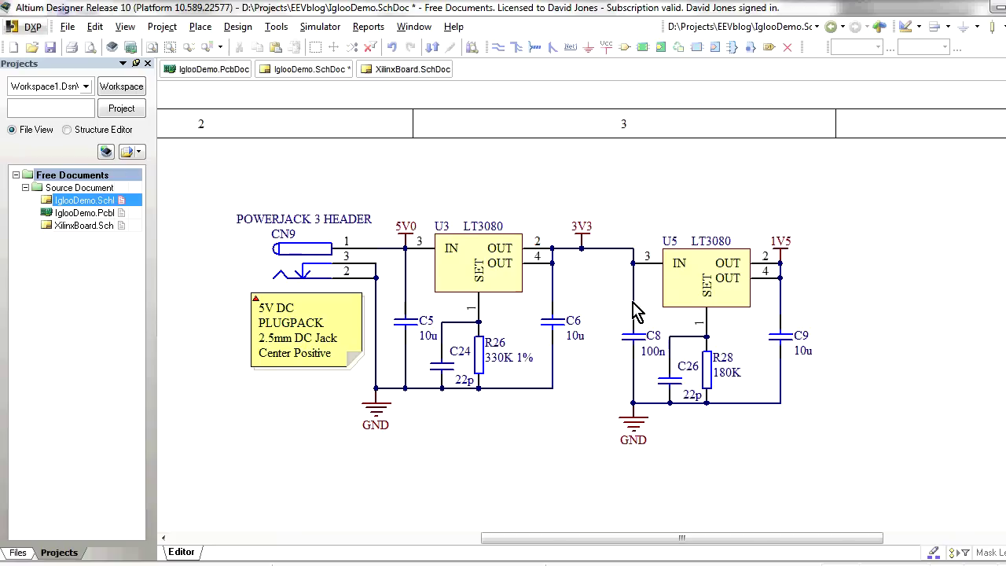
right_click_drag(589, 304, 604, 303)
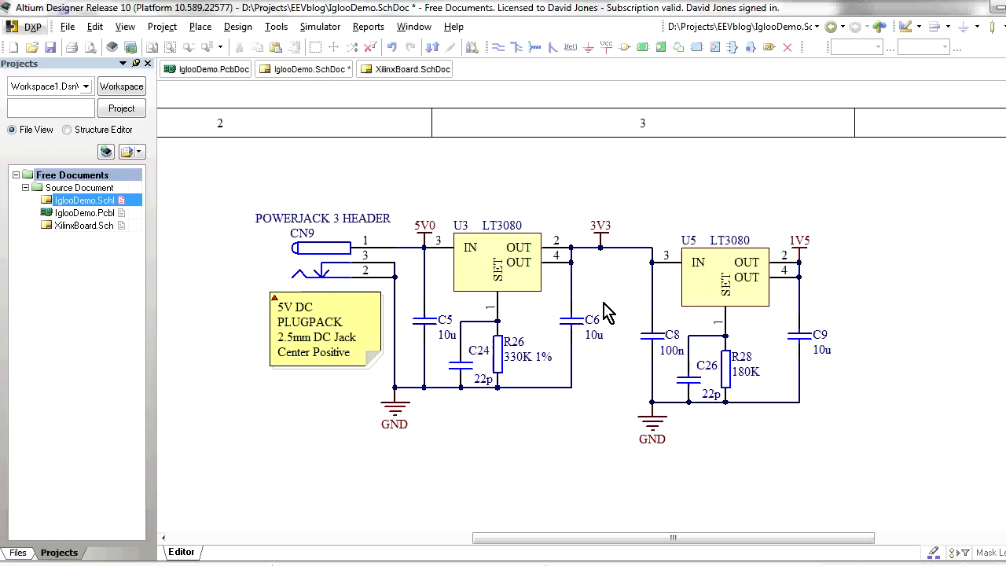
left_click(424, 229)
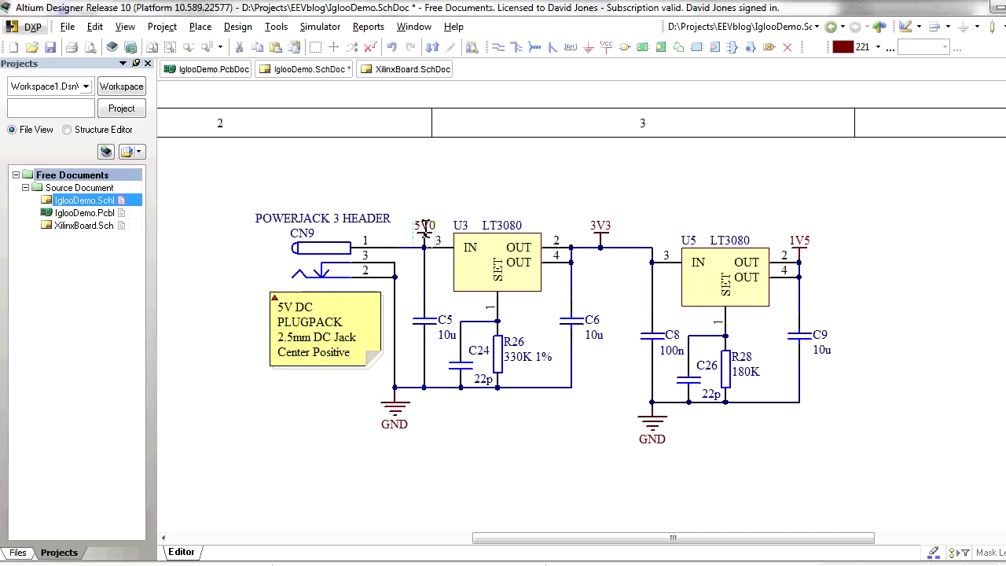
left_click(601, 228)
left_click(798, 250)
left_click(868, 259)
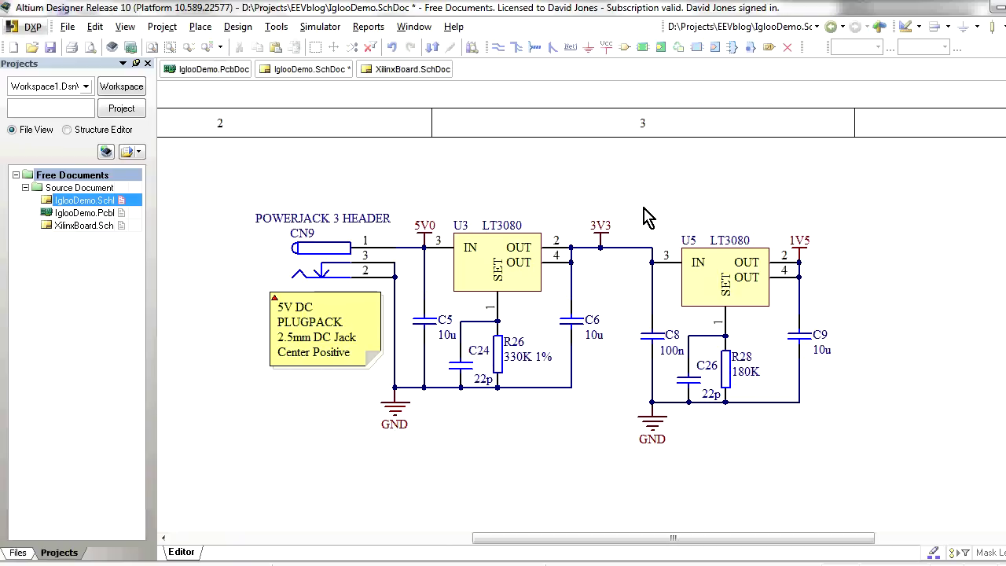
right_click_drag(639, 301, 628, 281)
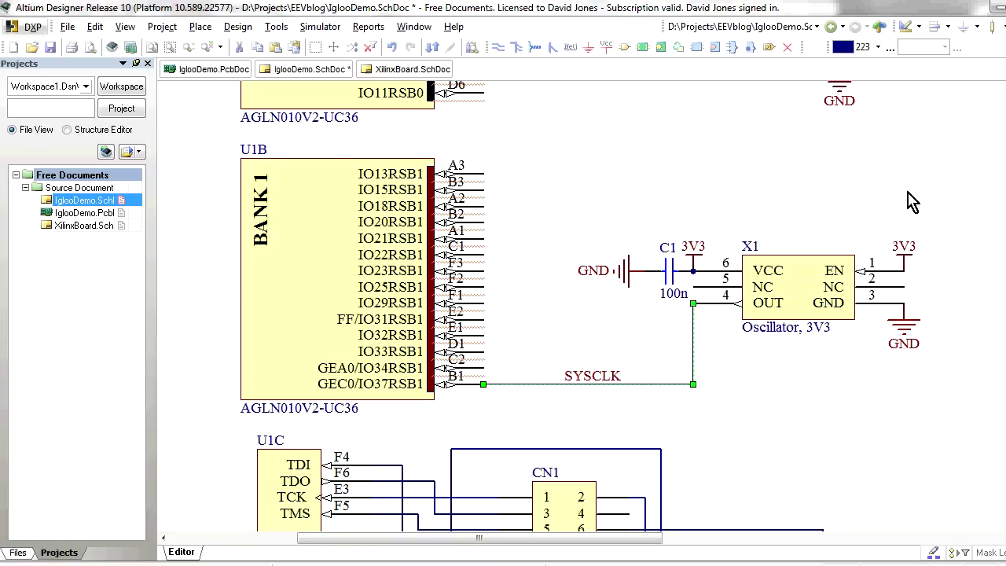
- Examine oscillator X1 with capacitor C1 and trace its SYSCLK wire to U1B pin B1 by selecting the circuit and wire
left_click_drag(946, 212, 676, 453)
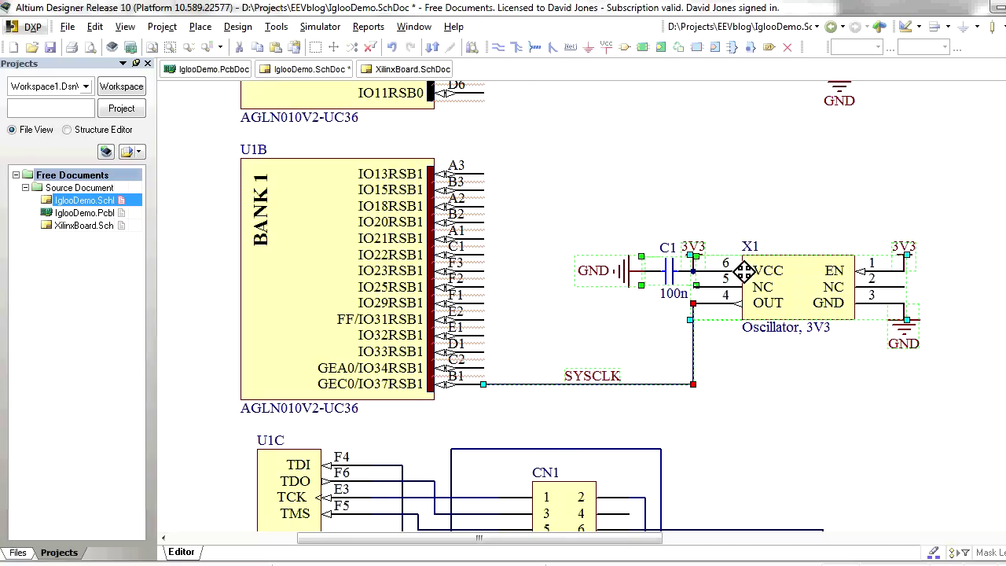
left_click(667, 271, "shift")
left_click(678, 196)
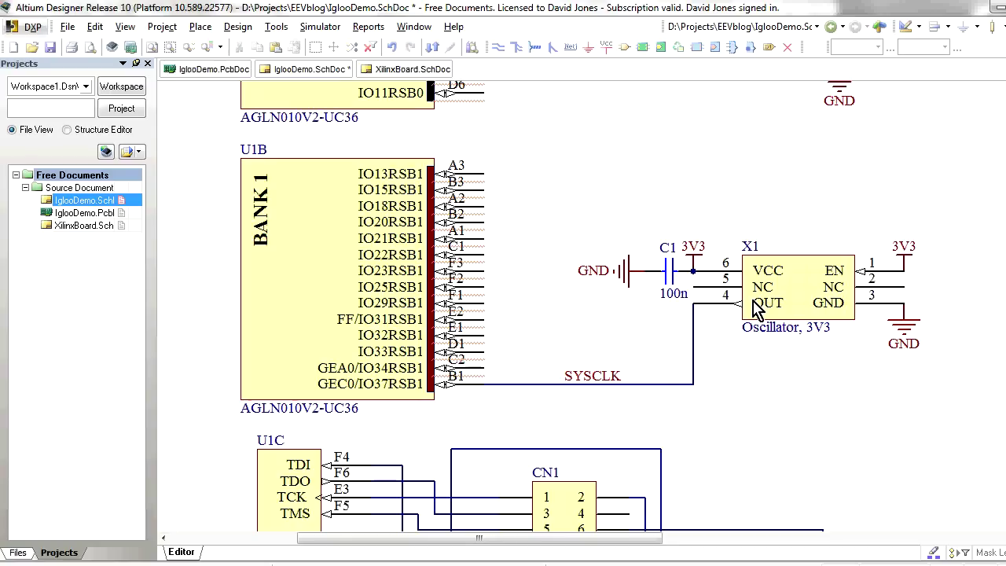
left_click(694, 330)
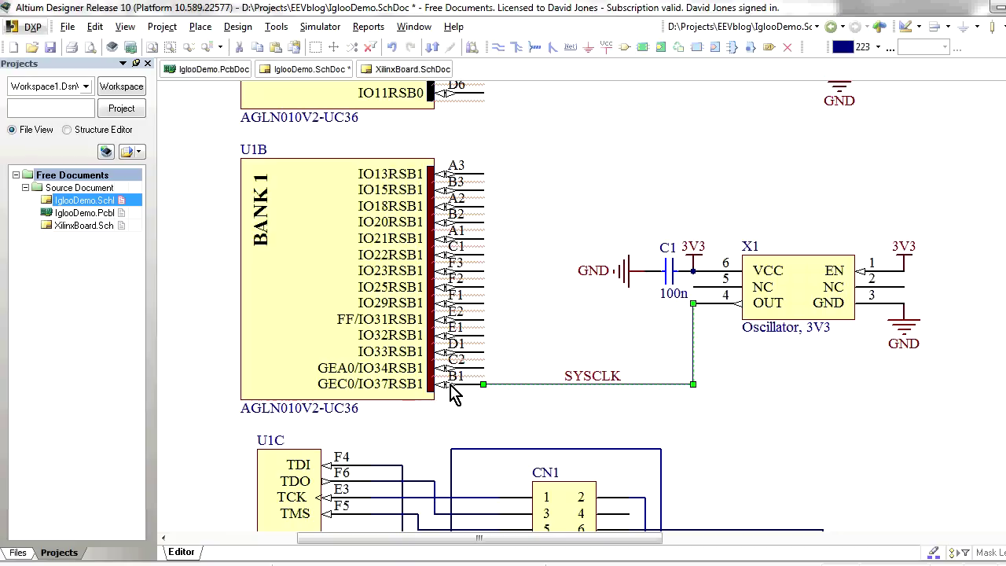
left_click(490, 181)
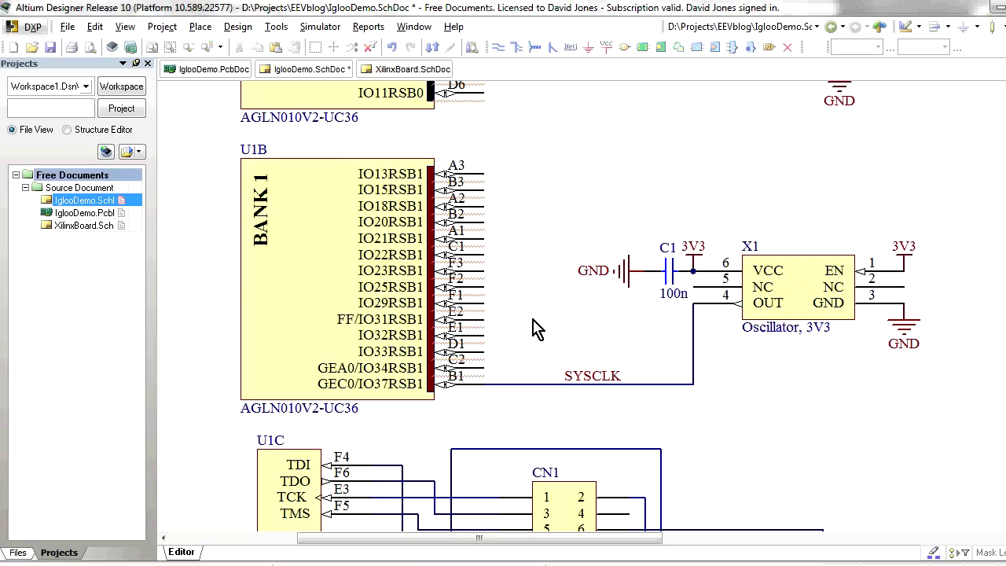
left_click(644, 385)
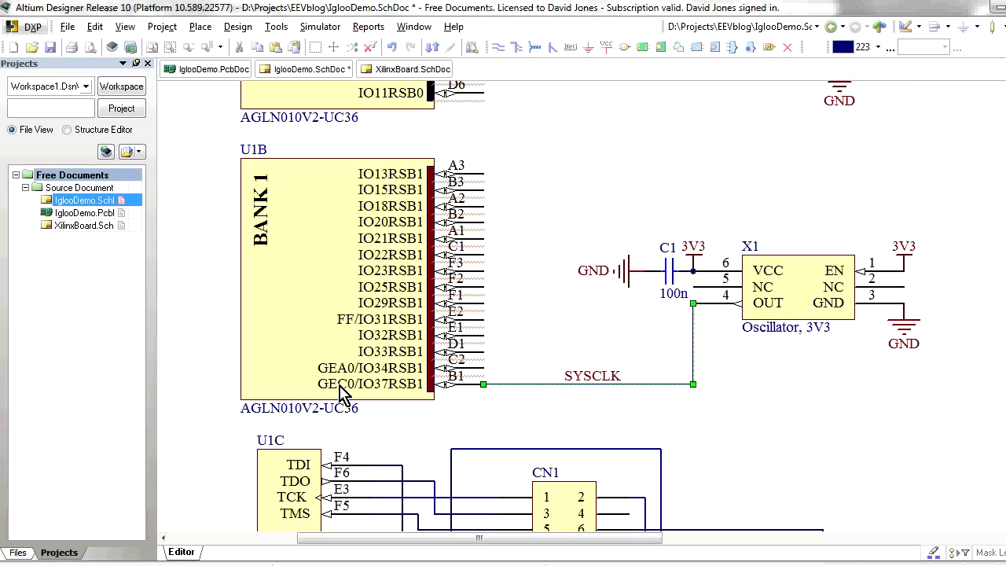
right_click_drag(513, 232, 516, 397)
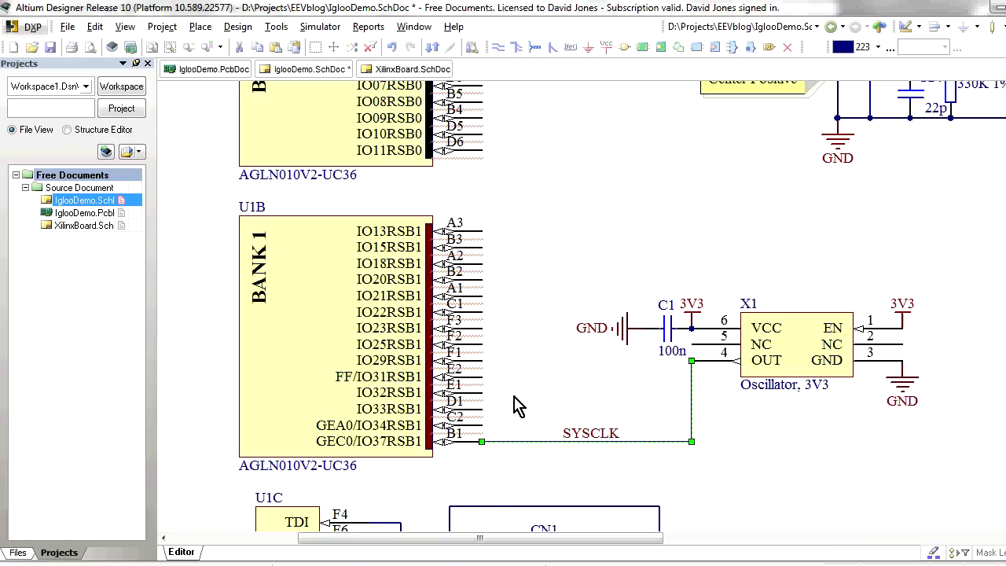
- Switch to the XilinxBoard.SchDoc schematic and examine the XC3S250E-4VQ100C part label under Bank 0 symbol U1A
key("ctrl+Tab")
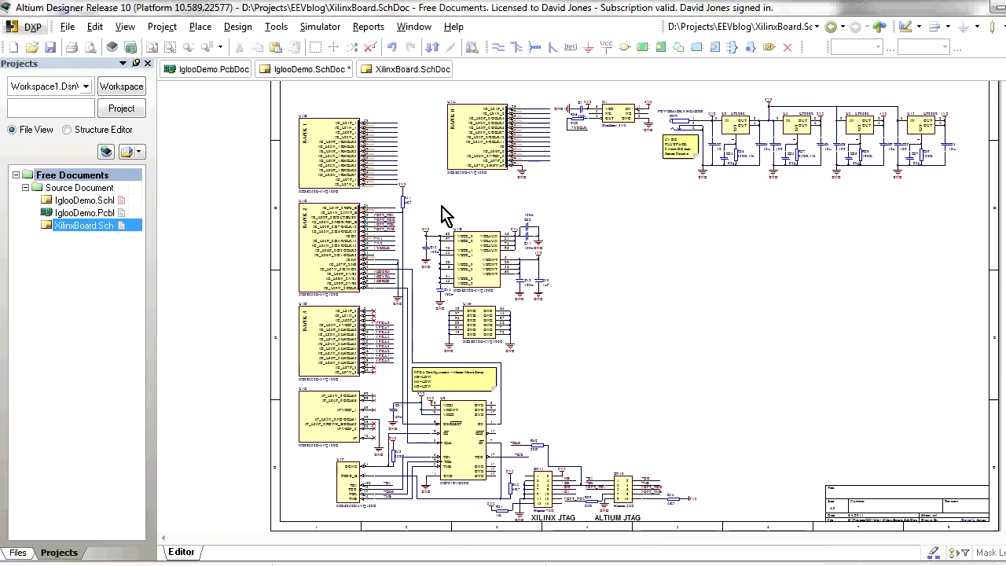
scroll(445, 240, "up", 1, "ctrl")
scroll(541, 240, "up", 1, "ctrl")
scroll(478, 238, "up", 2, "ctrl")
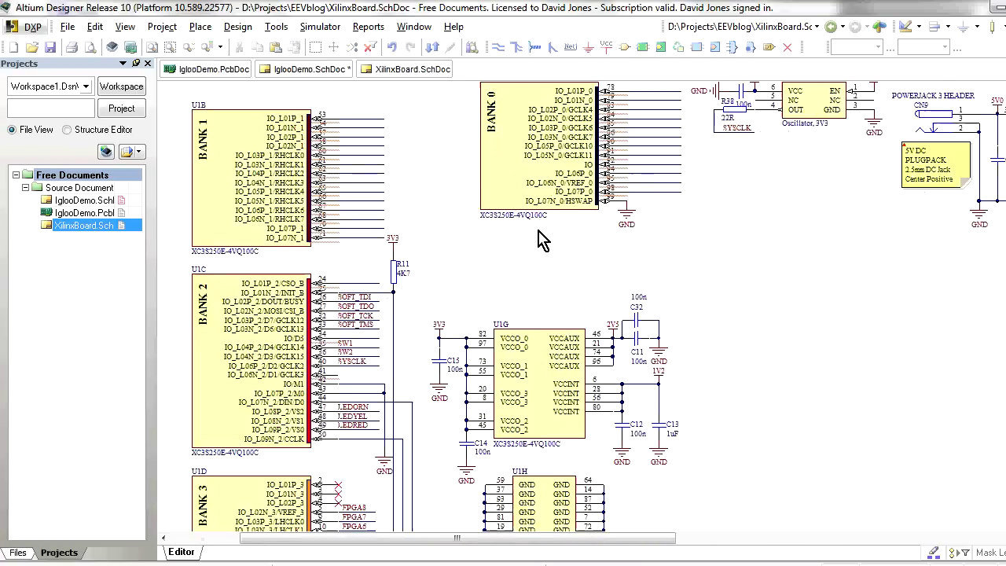
scroll(480, 236, "up", 2, "ctrl")
scroll(500, 338, "up", 2, "ctrl")
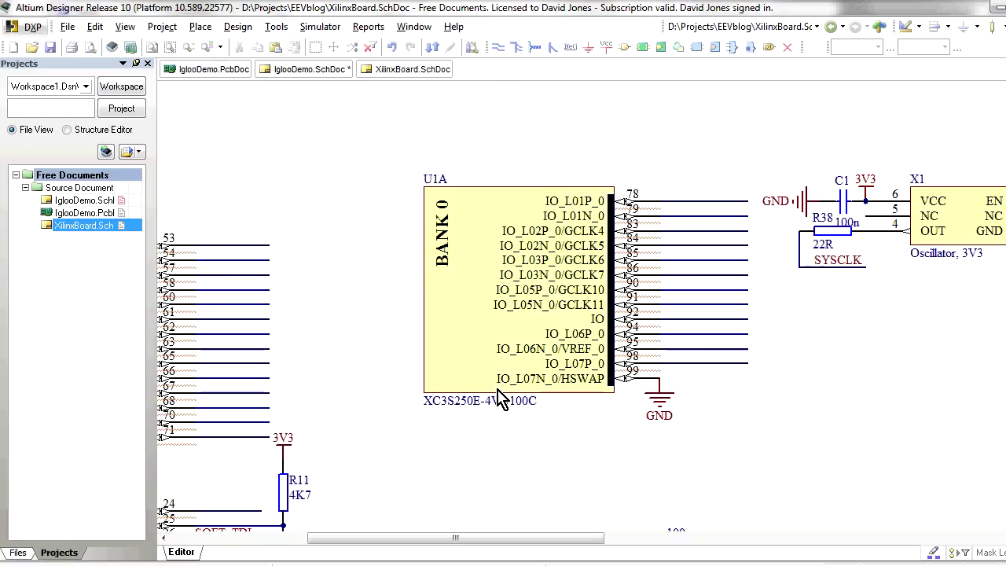
scroll(460, 410, "up", 2, "ctrl")
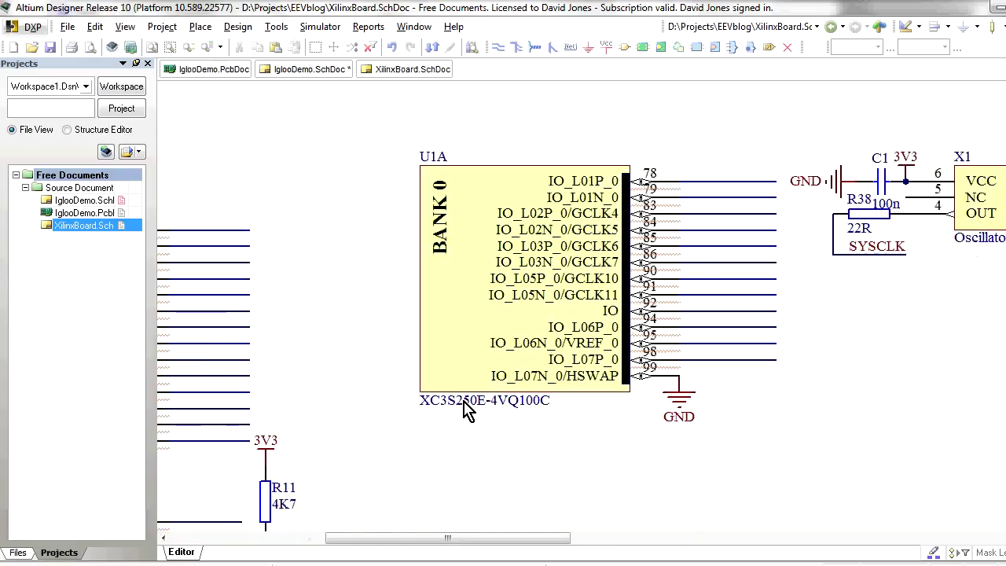
scroll(465, 409, "up", 1, "ctrl")
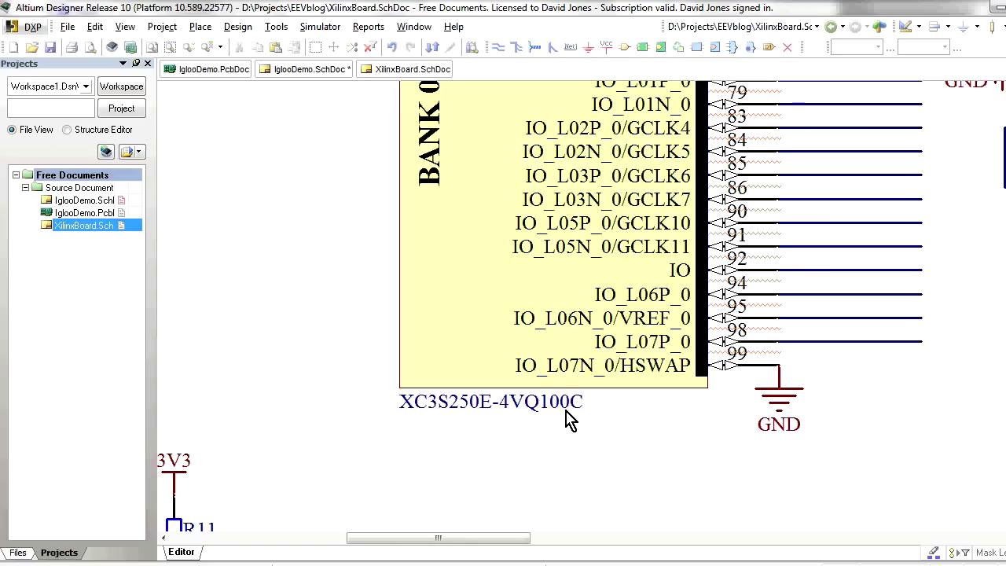
- Survey the Xilinx sheet from the I/O banks and supply symbols down to the configuration device and JTAG headers
scroll(571, 420, "down", 3, "ctrl")
right_click_drag(476, 405, 551, 330)
scroll(573, 405, "down", 3)
scroll(582, 330, "down", 3)
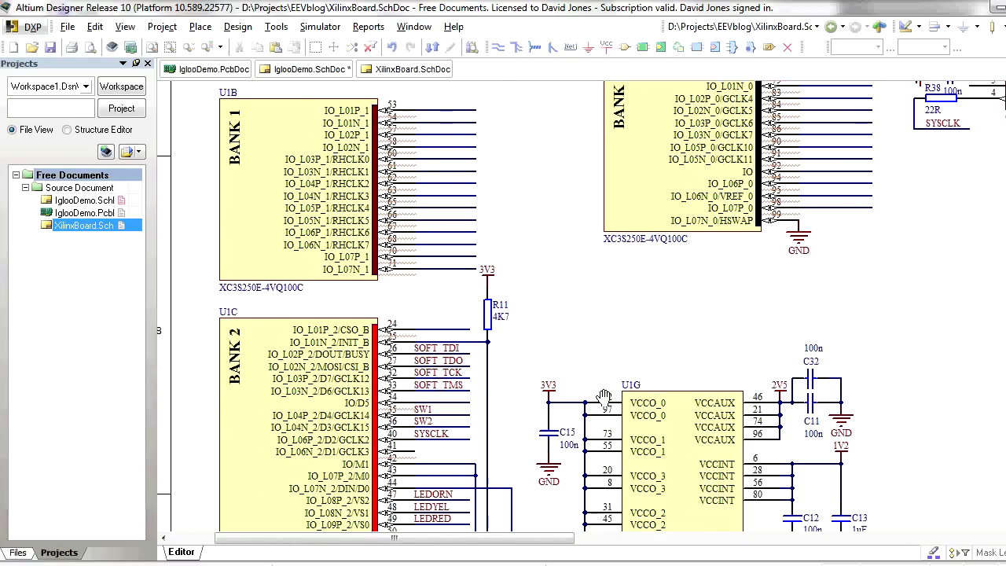
scroll(595, 304, "up", 2)
scroll(624, 411, "down", 1, "ctrl")
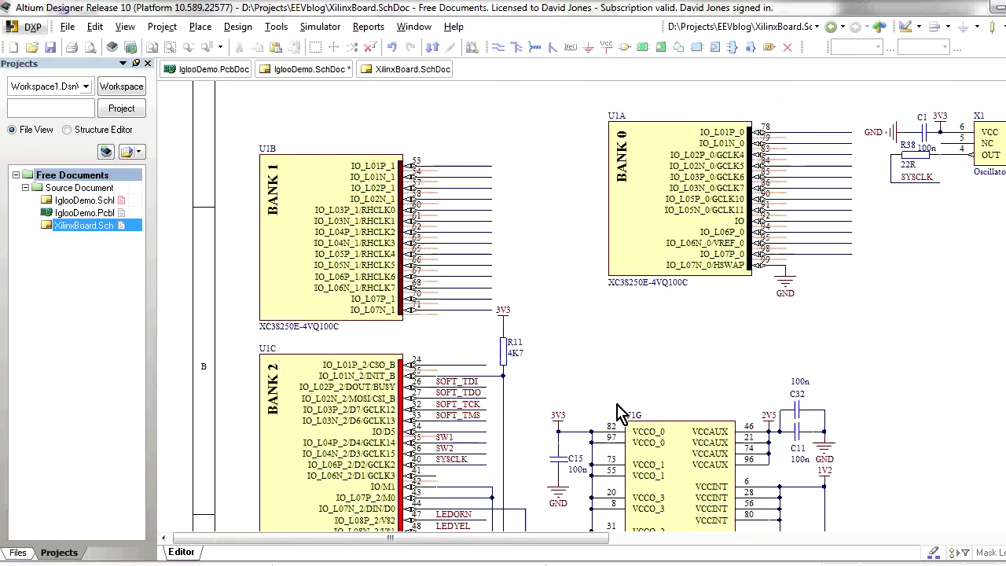
scroll(595, 332, "down", 3)
scroll(606, 332, "down", 1, "ctrl")
scroll(645, 411, "down", 1, "ctrl")
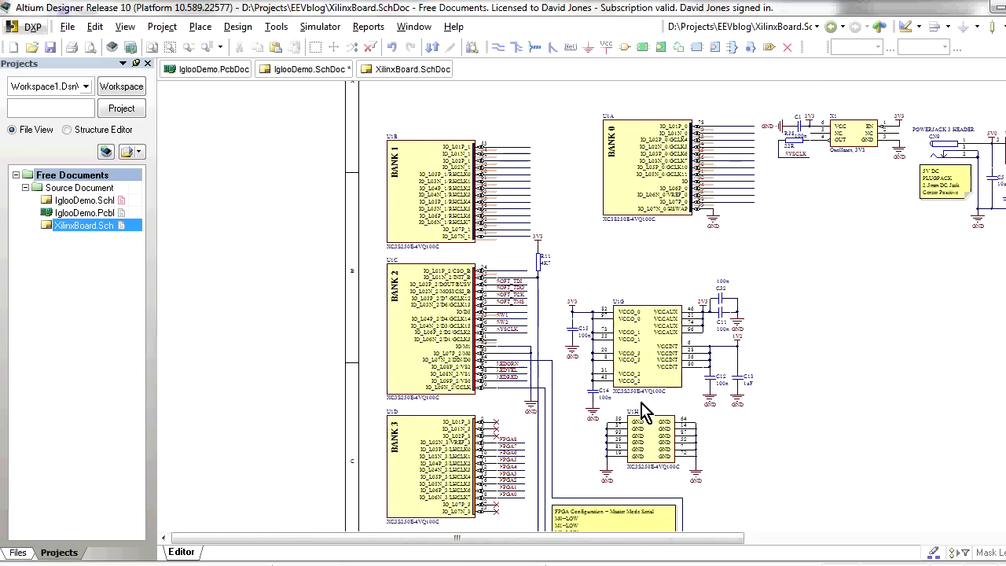
scroll(617, 337, "down", 1)
scroll(617, 338, "up", 2)
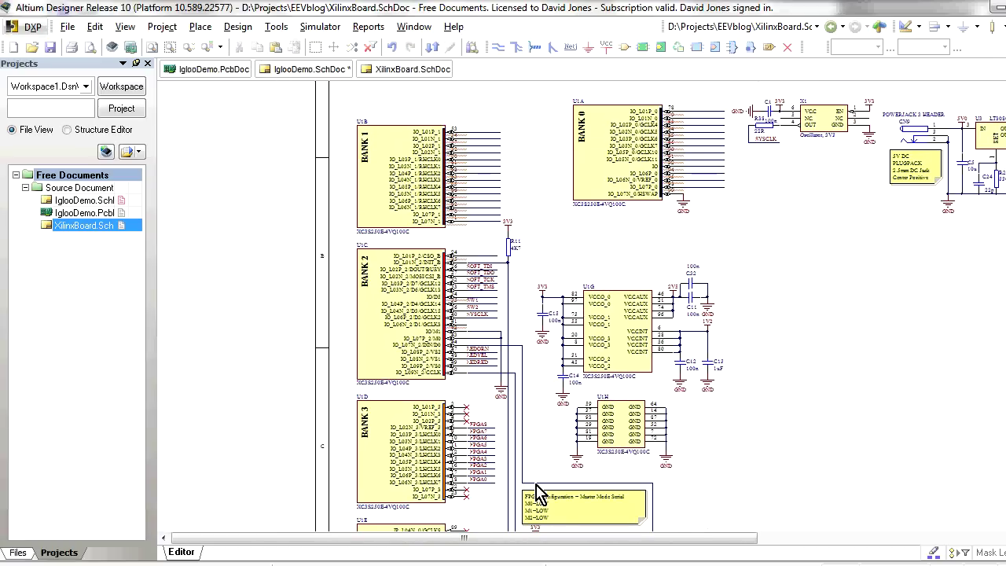
scroll(537, 487, "down", 4)
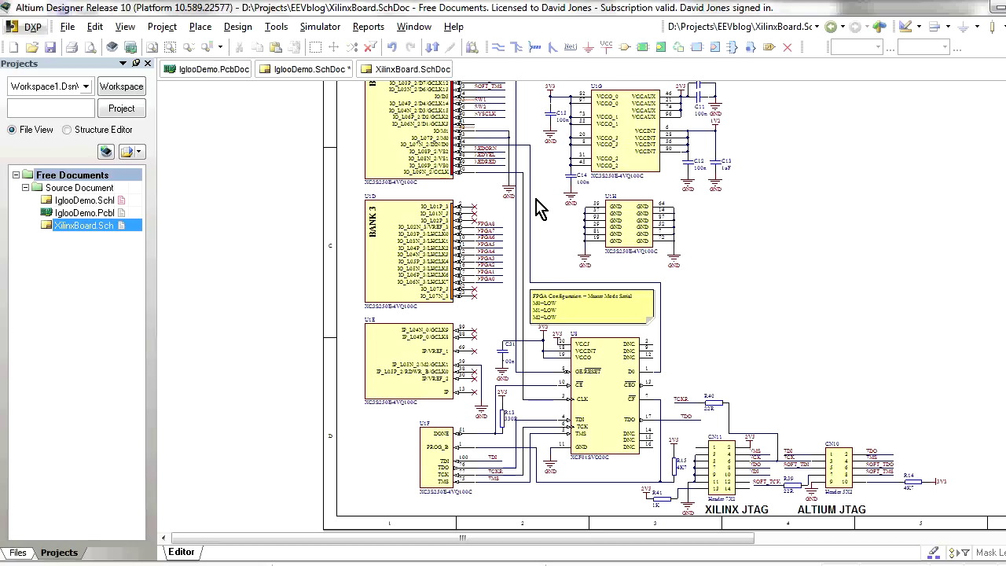
- Examine how the Xilinx FPGA is split into bank symbols U1A to U1D, power symbol U1G and ground symbol U1H
right_click_drag(541, 209, 554, 370)
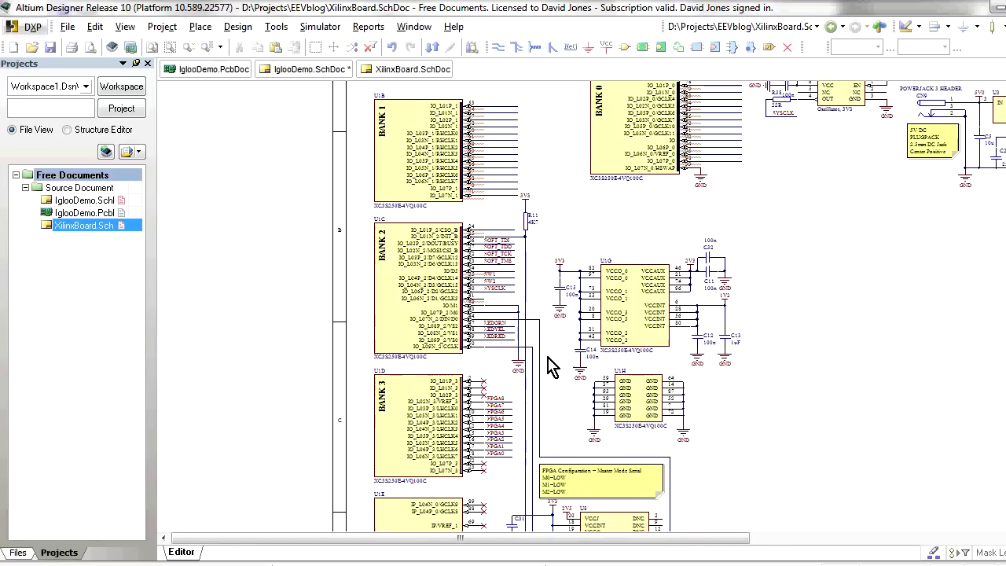
scroll(552, 367, "up", 2, "ctrl")
right_click_drag(556, 428, 553, 350)
scroll(540, 352, "up", 1, "ctrl")
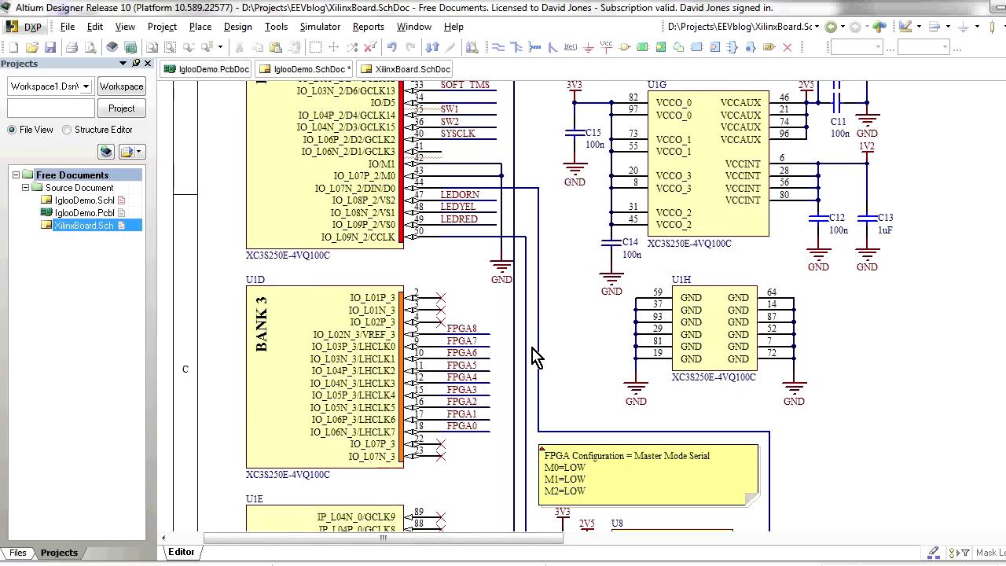
scroll(534, 358, "up", 1, "ctrl")
right_click_drag(589, 231, 607, 356)
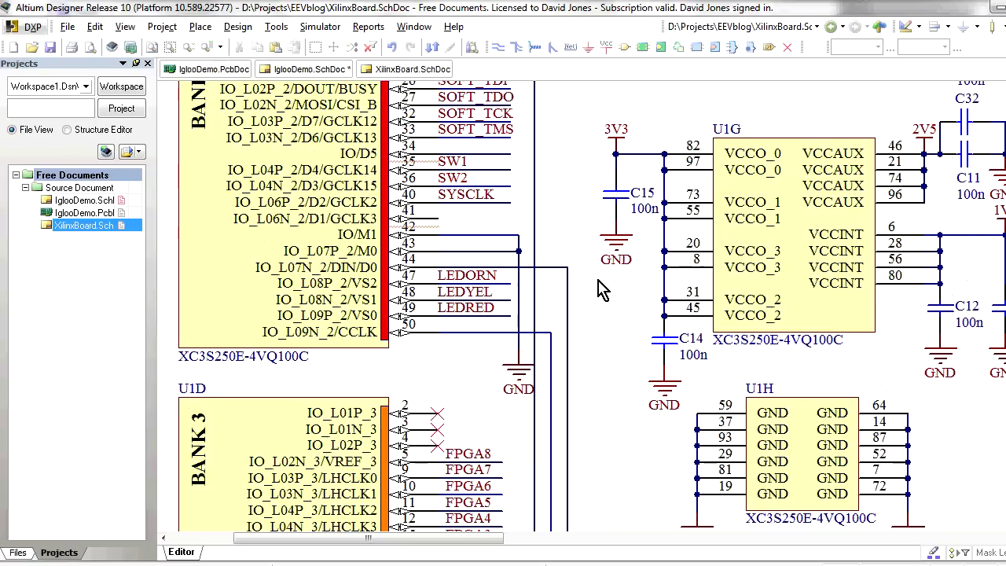
right_click_drag(610, 179, 670, 441)
right_click_drag(678, 262, 684, 297)
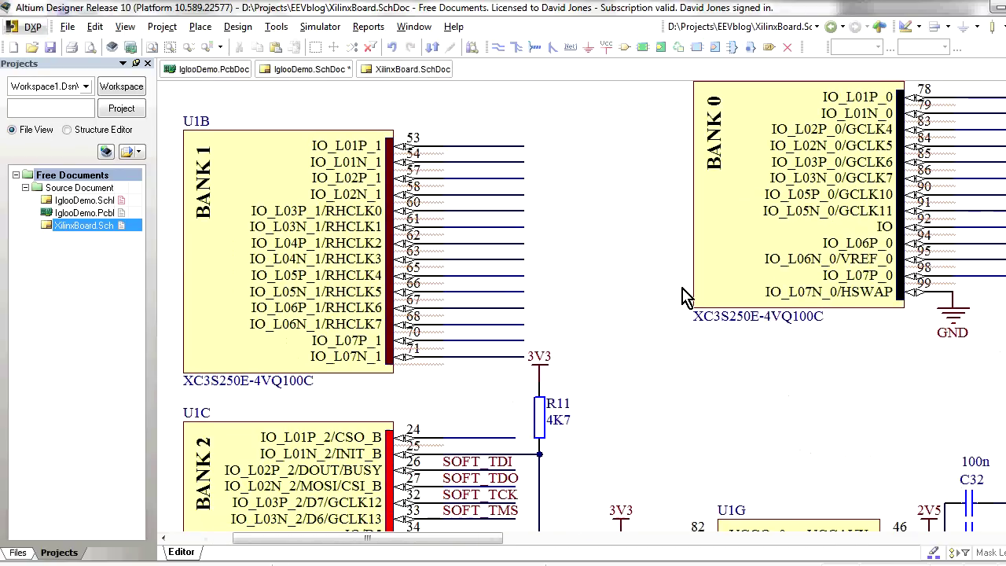
right_click_drag(604, 256, 625, 291)
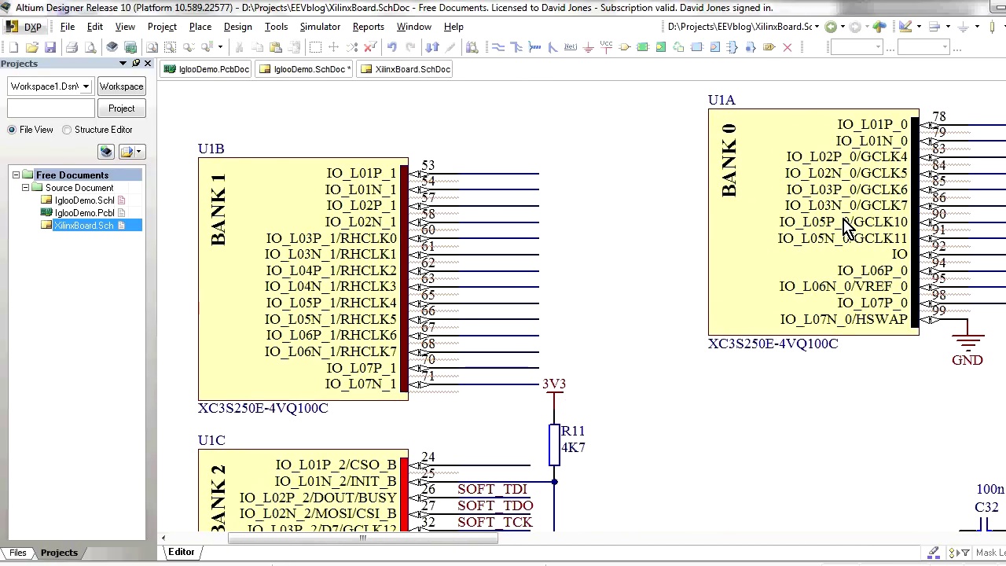
- Examine U1A's Bank 0 pin names, including the GCLK inputs, and select the wire on IO pin 92
right_click_drag(847, 221, 511, 260)
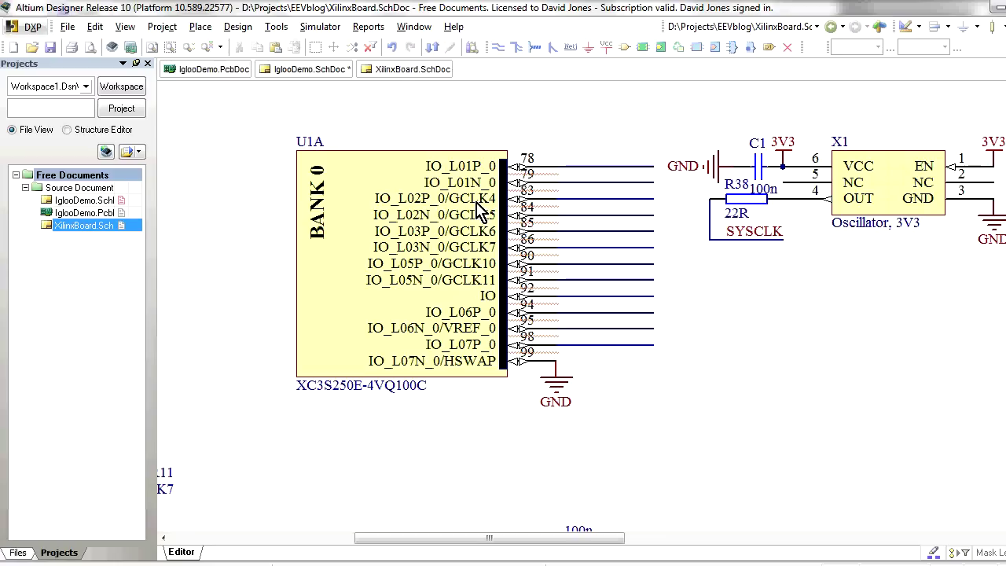
right_click_drag(465, 284, 524, 284)
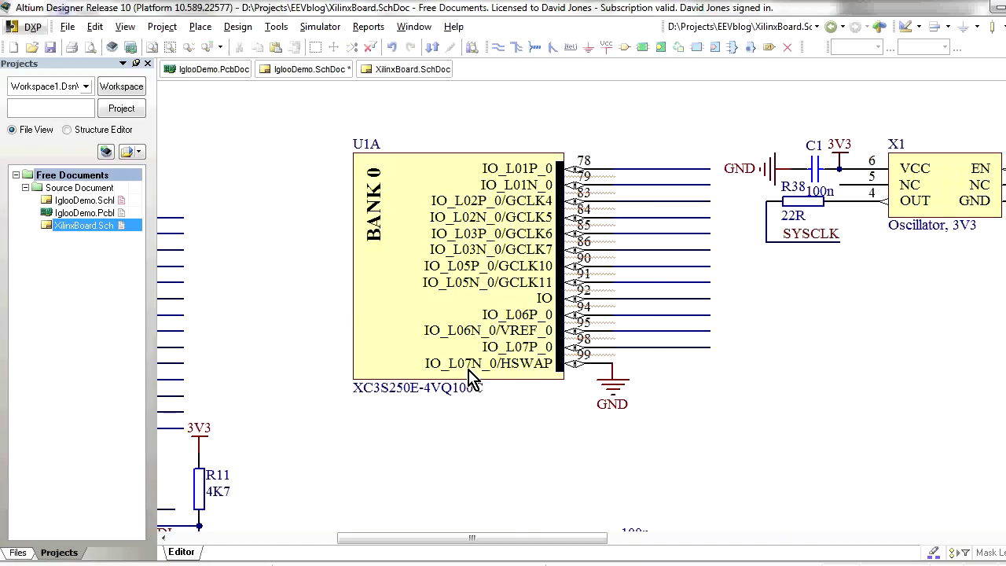
left_click(637, 299)
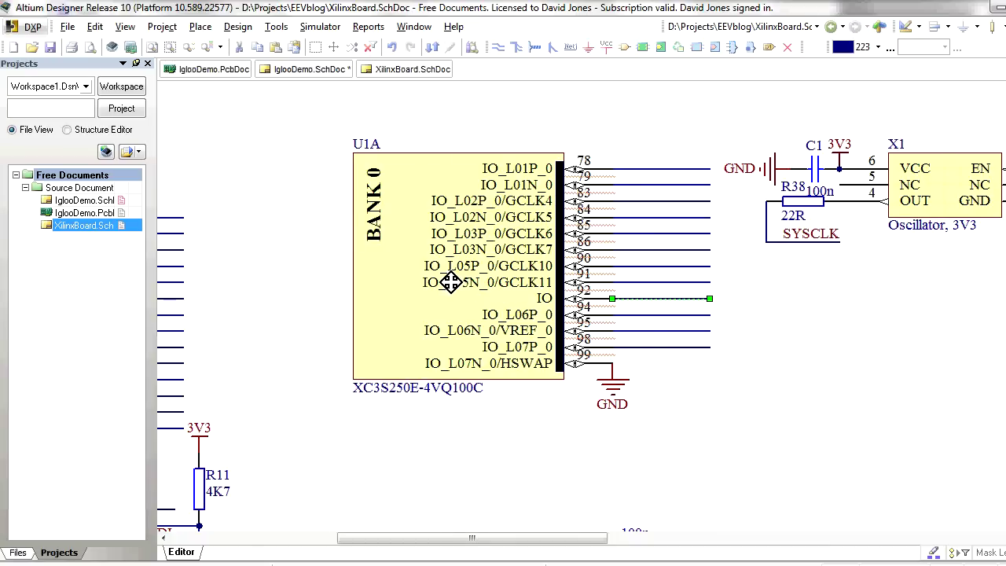
scroll(449, 281, "up", 1, "ctrl")
scroll(449, 280, "up", 4, "ctrl")
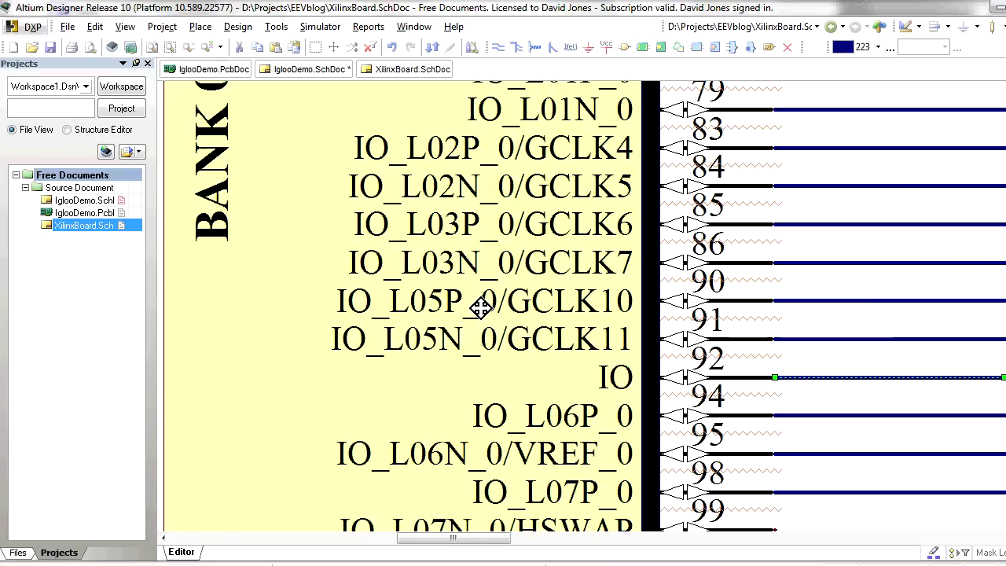
scroll(482, 308, "down", 5, "ctrl")
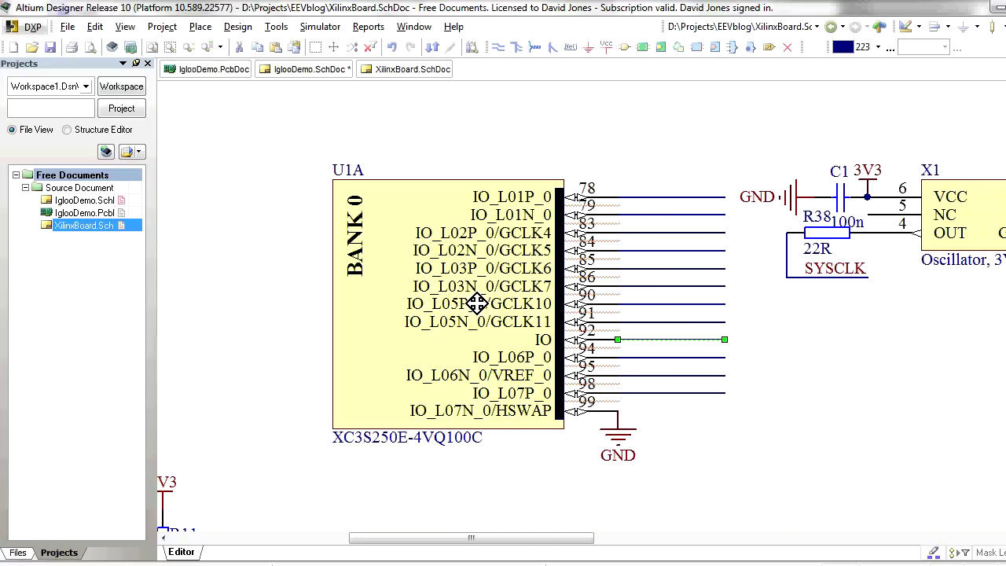
scroll(477, 303, "up", 1)
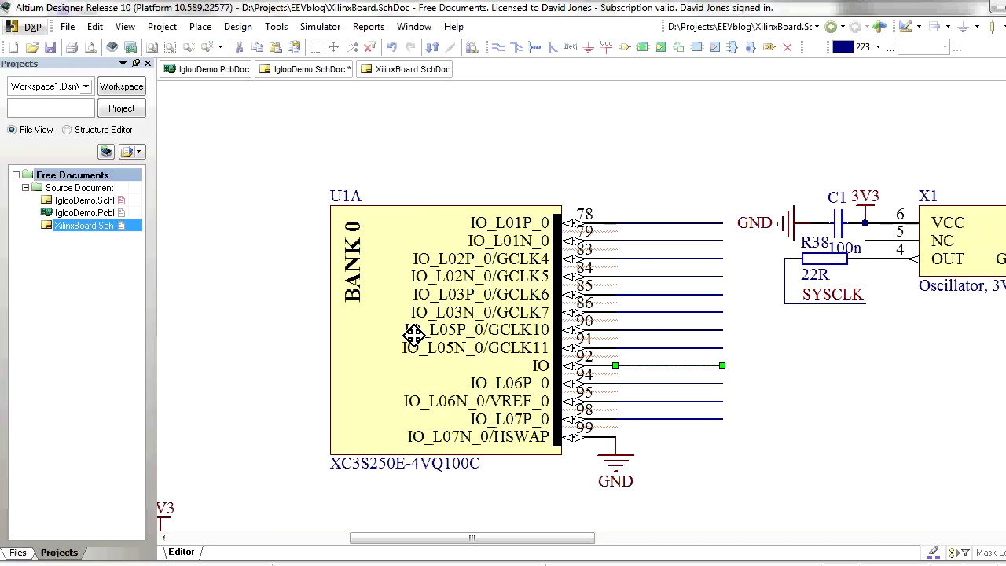
right_click_drag(385, 329, 493, 314)
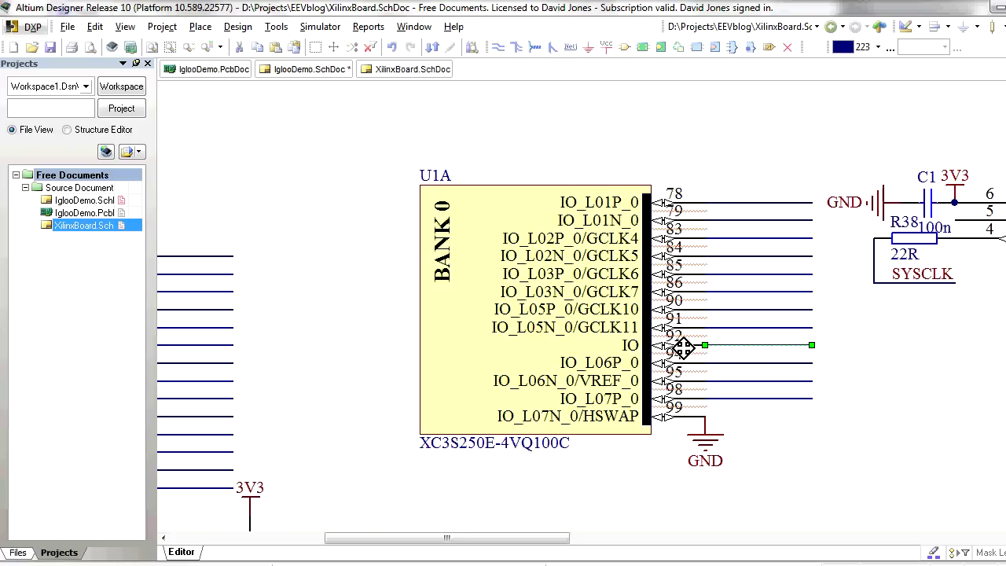
- Examine U1B's Bank 1 pin names, including the RHCLK0 to RHCLK7 clock inputs
right_click_drag(454, 343, 771, 322)
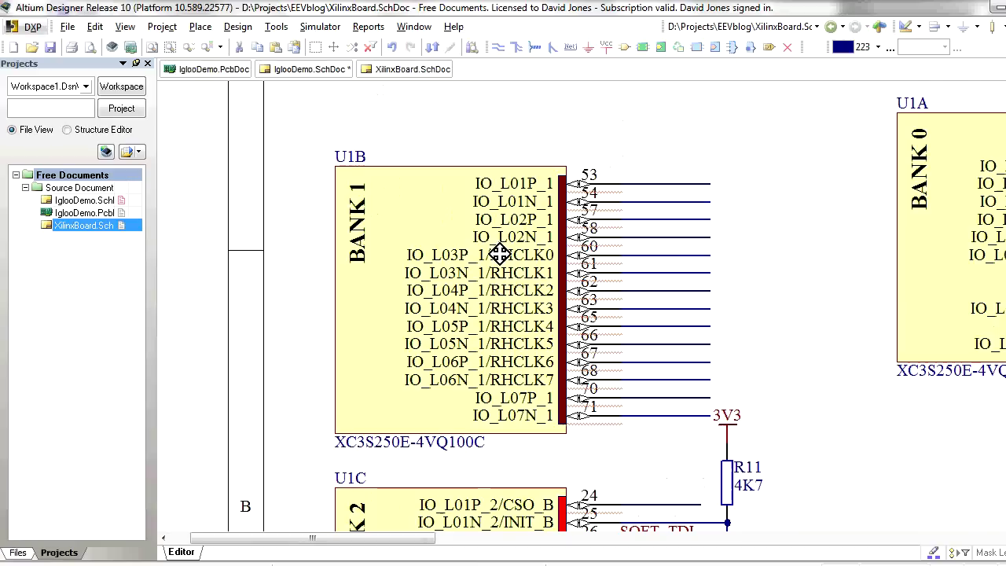
scroll(496, 273, "up", 1, "ctrl")
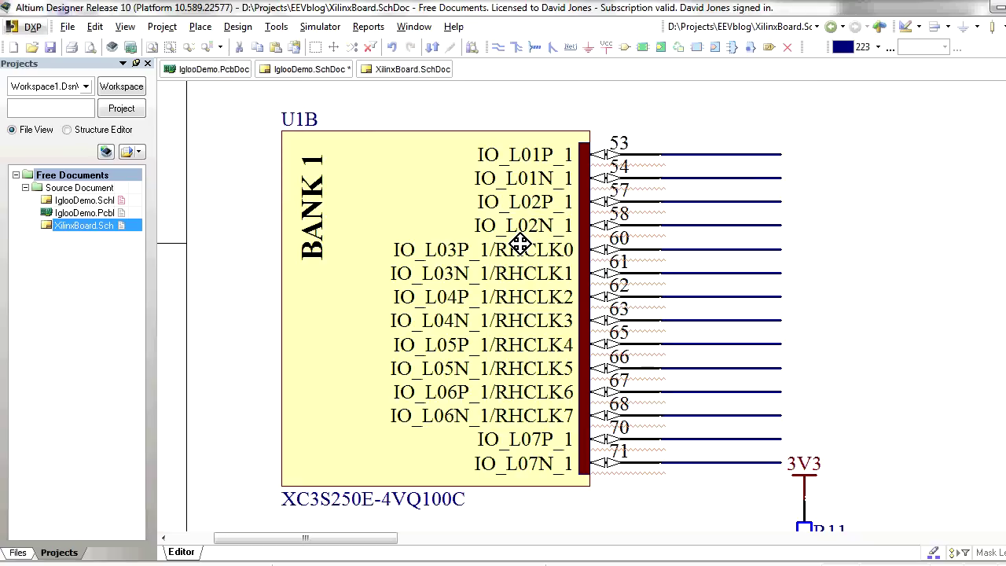
right_click_drag(558, 321, 578, 231)
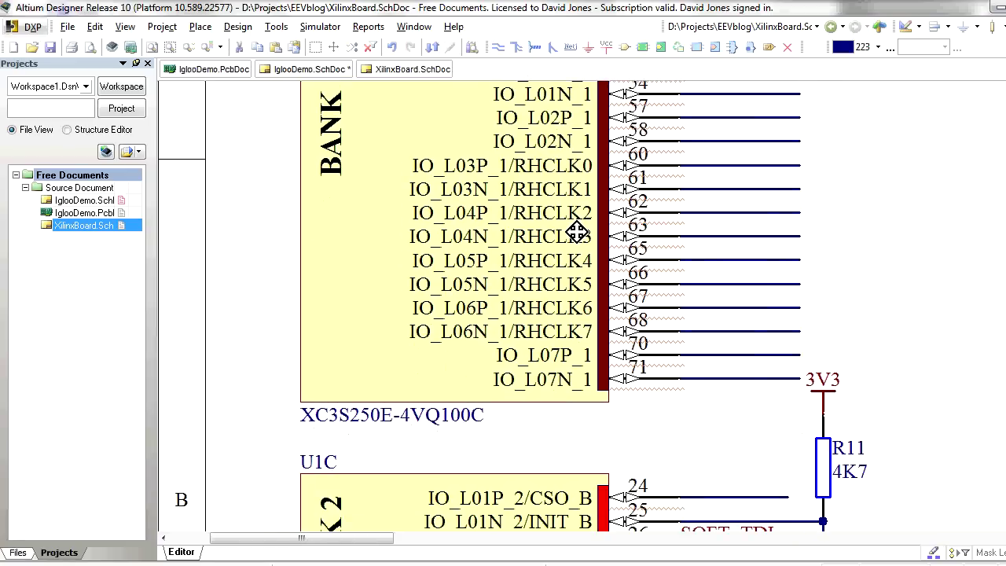
right_click_drag(605, 273, 580, 333)
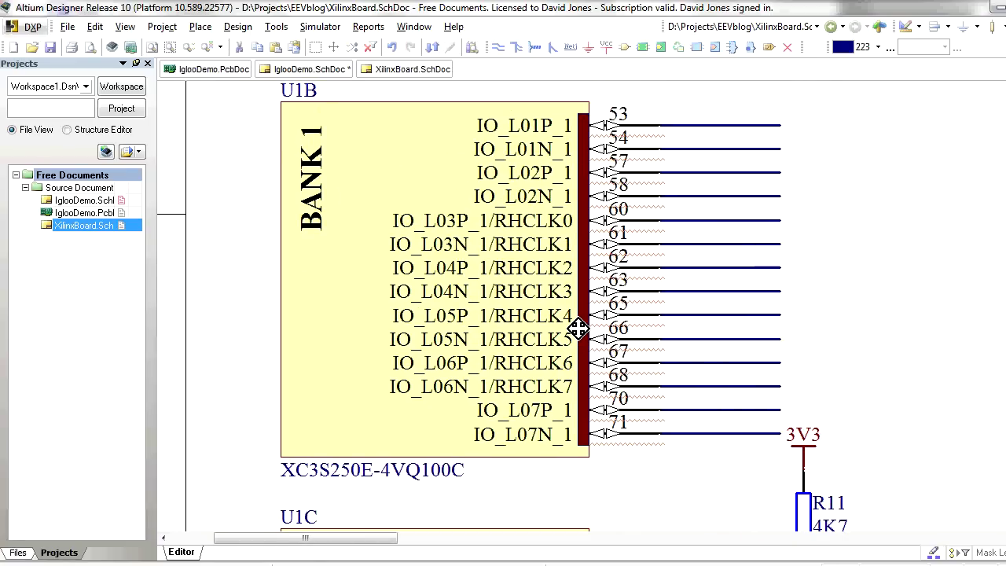
scroll(579, 329, "down", 2, "ctrl")
scroll(579, 317, "up", 2, "ctrl")
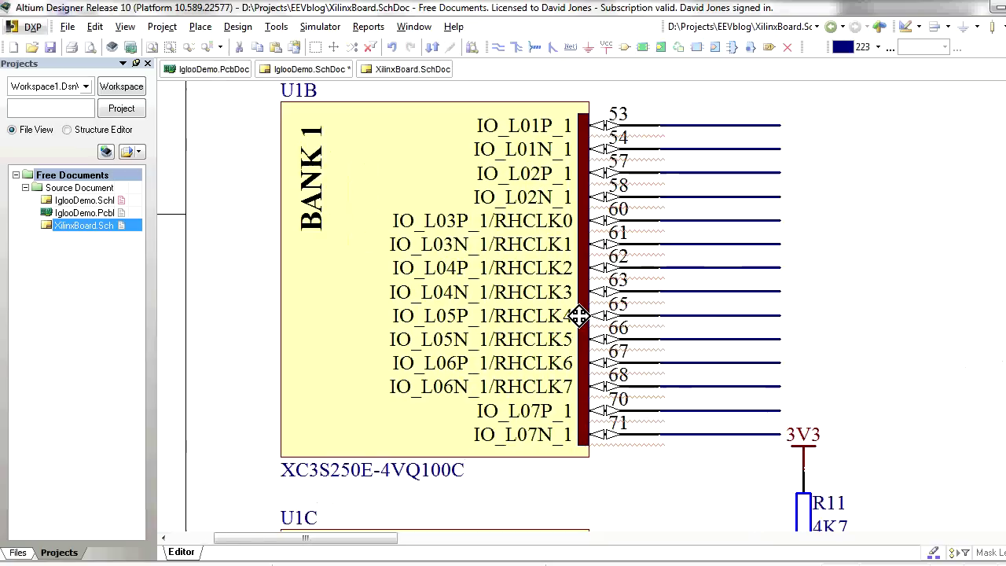
- Examine U1C's Bank 2 pin names, including the shared configuration pins and the SOFT_TDI to SOFT_TMS, SW1, SW2 and SYSCLK nets
right_click_drag(652, 376, 661, 278)
scroll(675, 310, "down", 5)
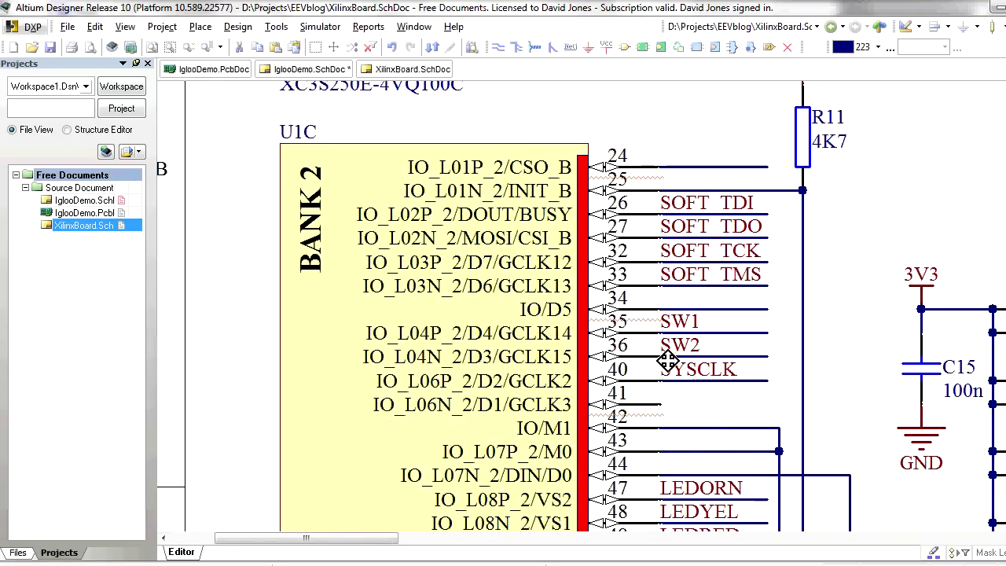
scroll(650, 324, "down", 1, "ctrl")
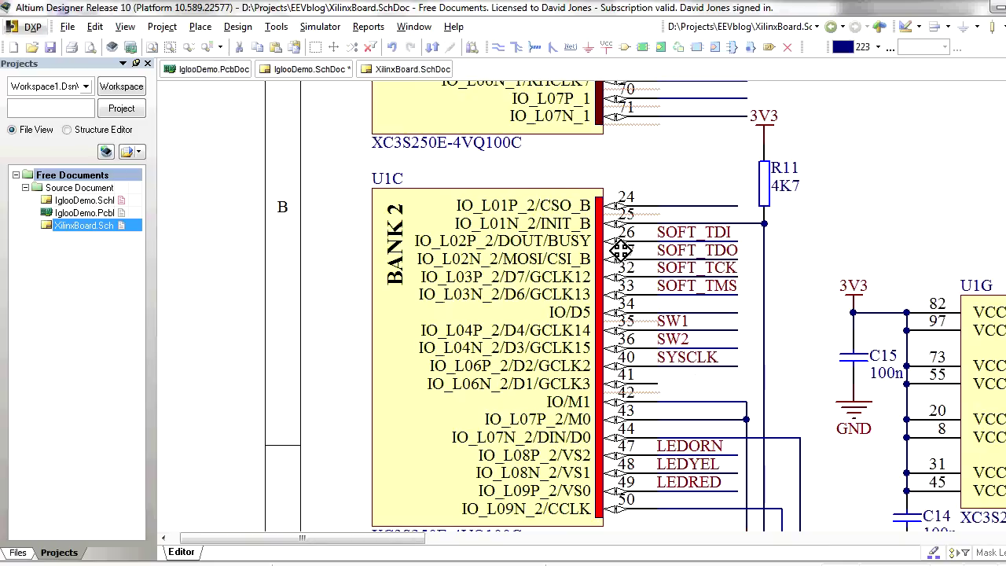
right_click_drag(653, 250, 617, 264)
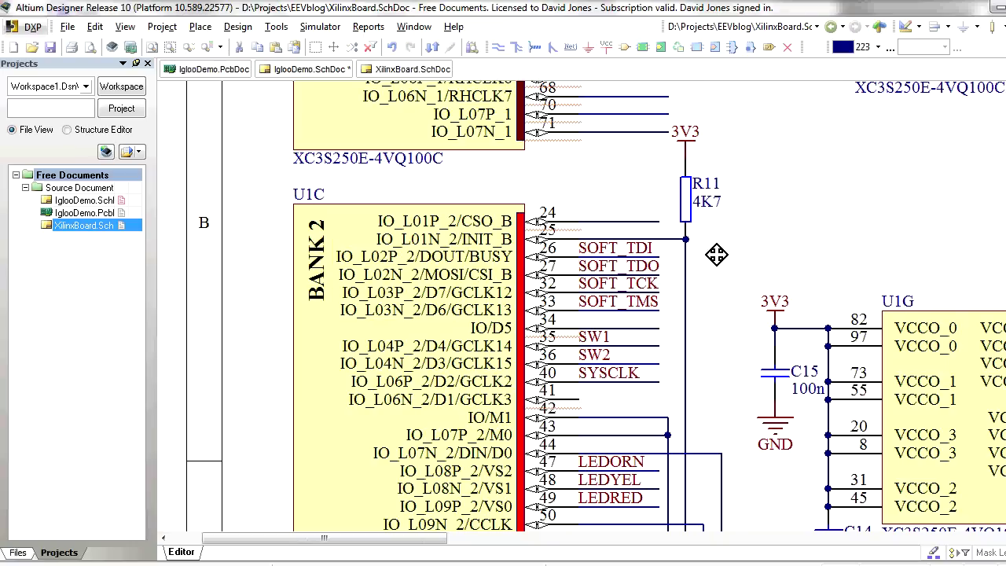
- Trace the INIT_B wire from U1C down to the OE/RESET pin of configuration device U8, and clear the wire selection
scroll(734, 374, "down", 9)
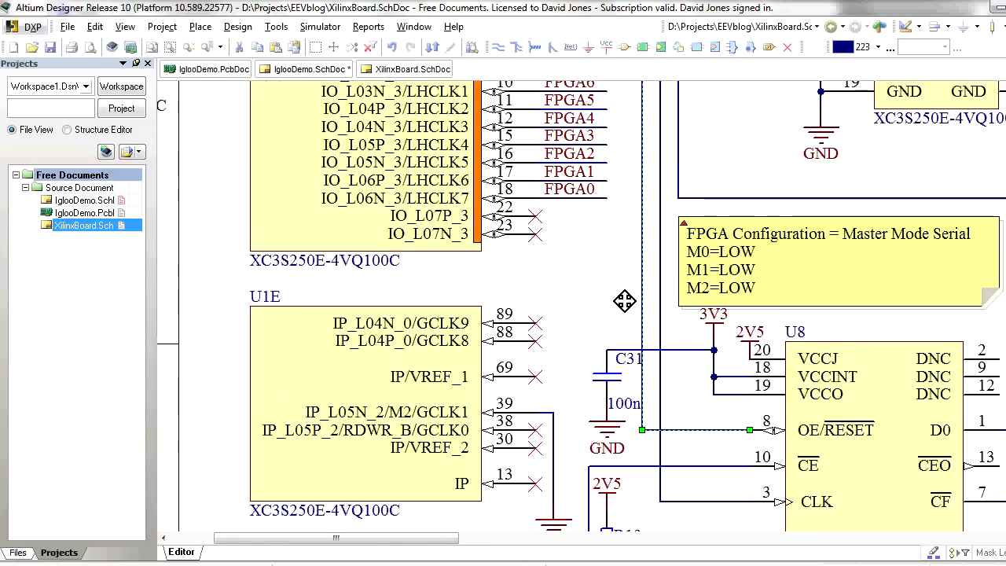
scroll(743, 440, "down", 3)
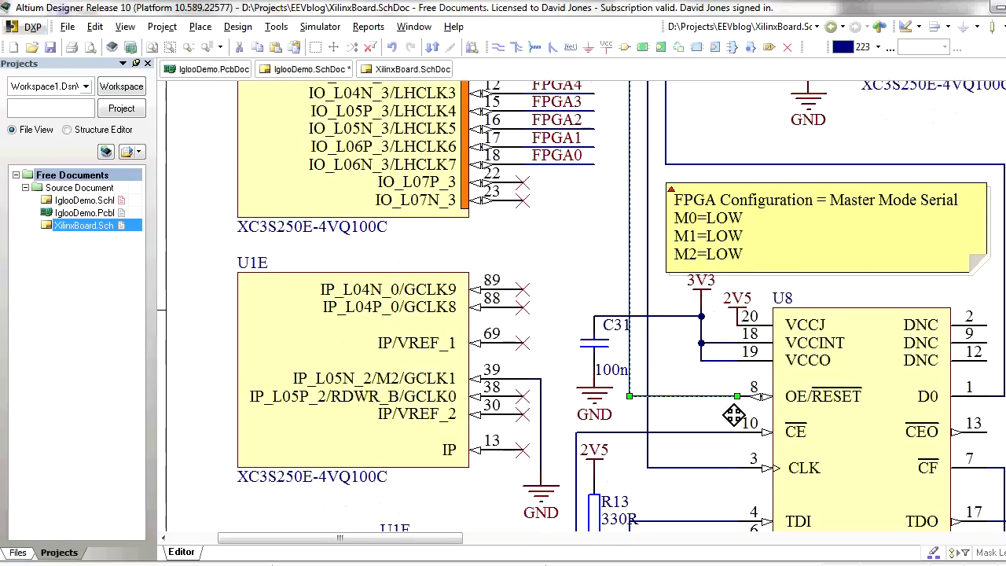
scroll(808, 336, "down", 4, "ctrl")
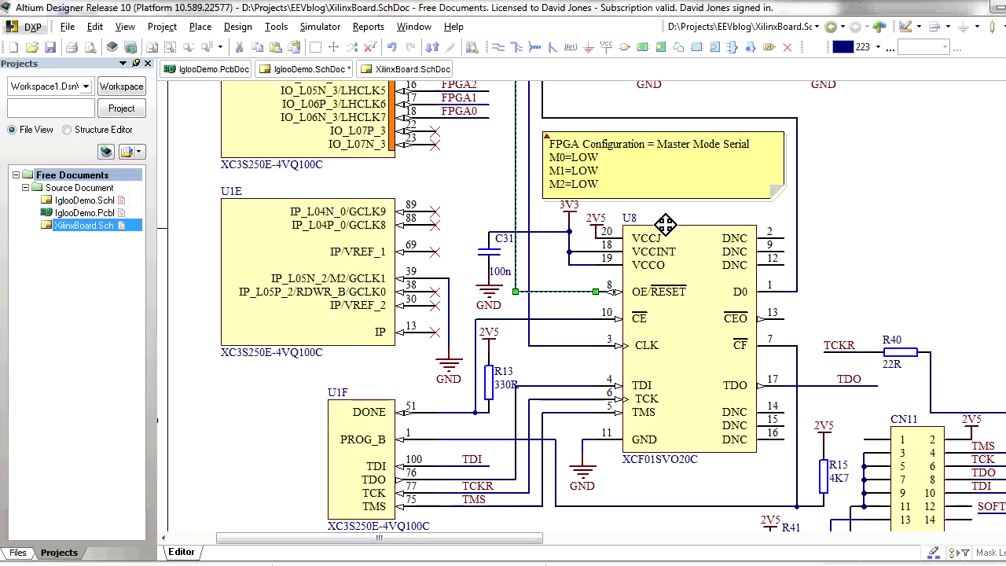
left_click(803, 295)
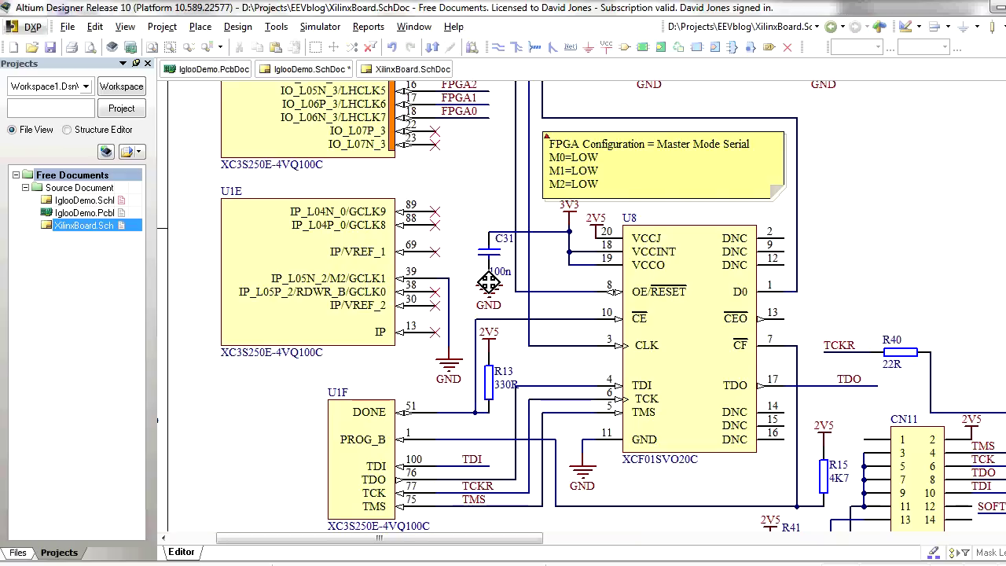
- Select configuration device U8 and examine its supply, clock, data and JTAG pins and their connections to the FPGA symbols
scroll(632, 287, "up", 2, "ctrl")
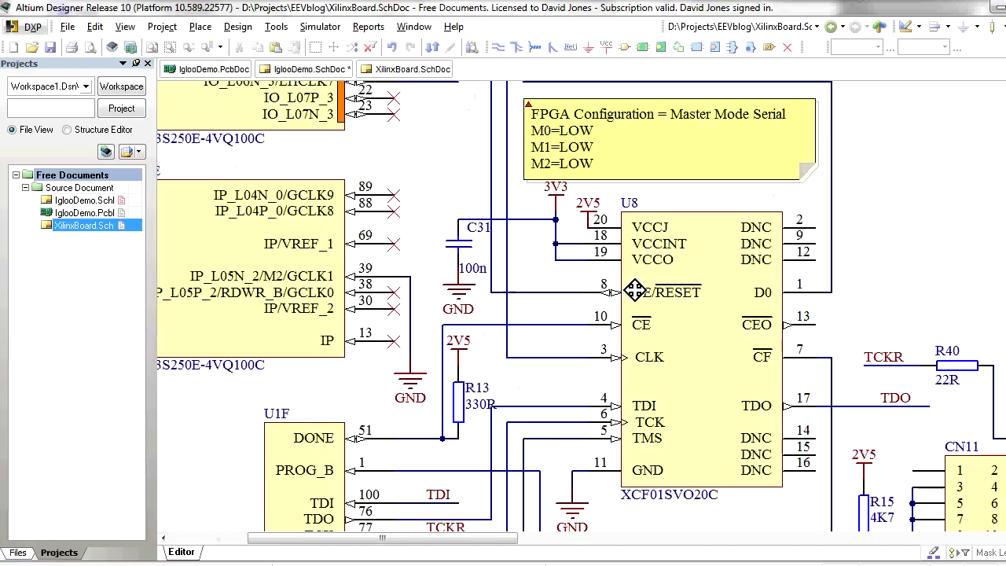
scroll(596, 276, "down", 1, "ctrl")
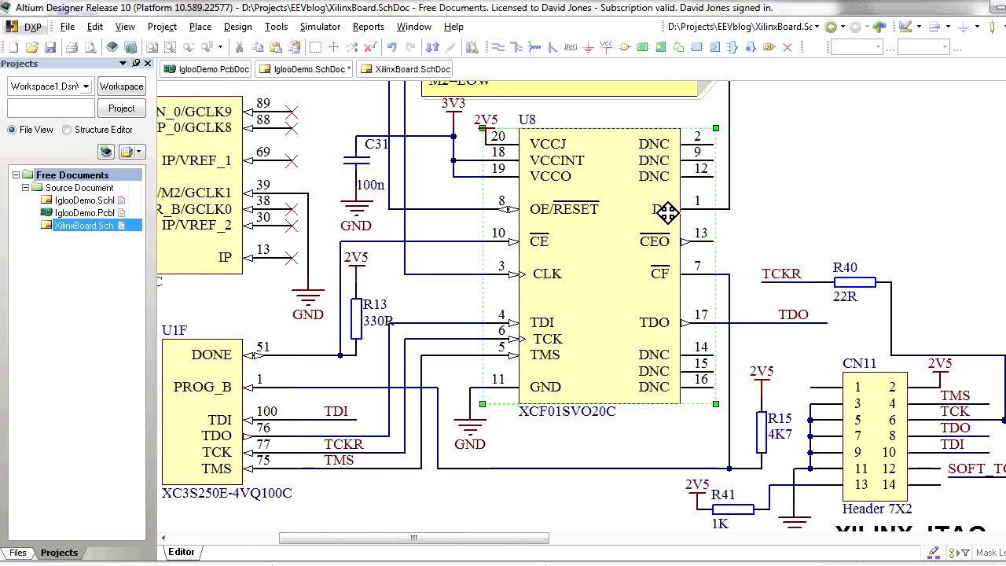
left_click(576, 160)
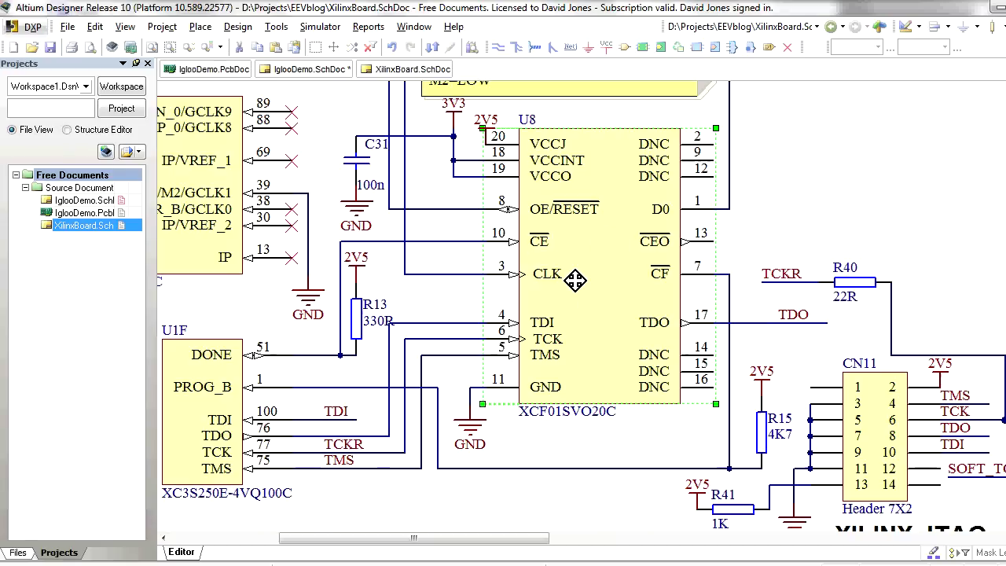
scroll(445, 274, "down", 4, "ctrl")
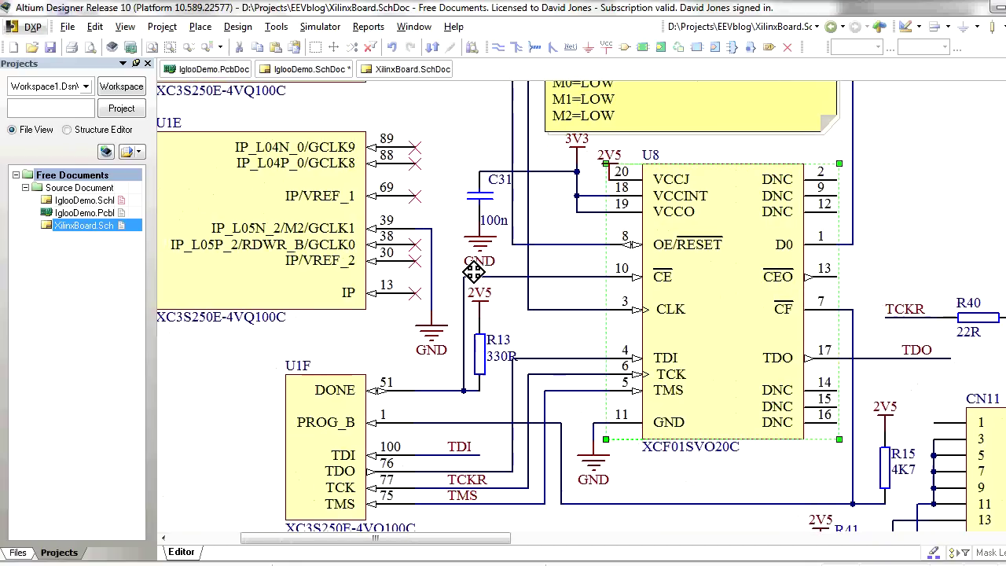
scroll(375, 204, "up", 2)
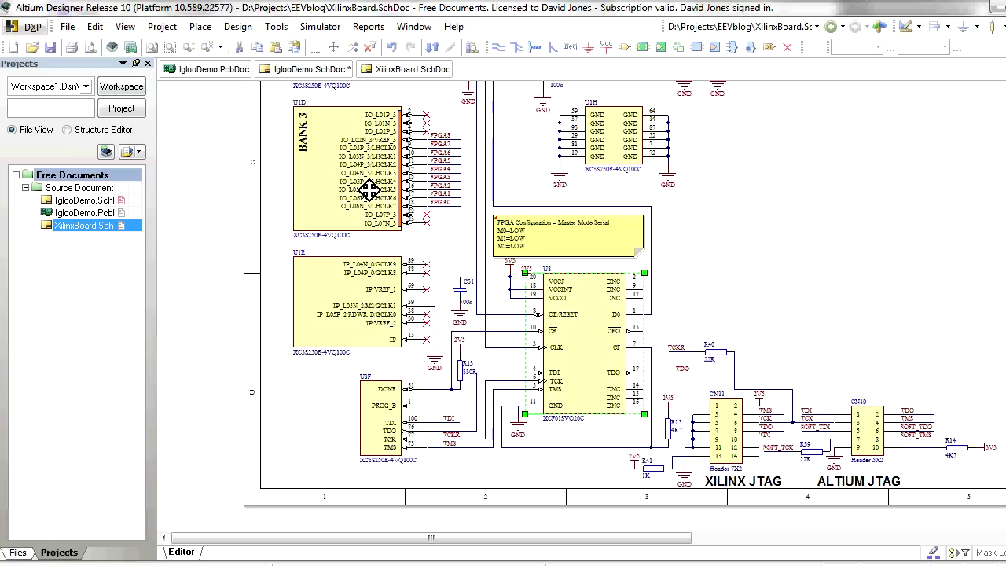
right_click_drag(591, 341, 620, 303)
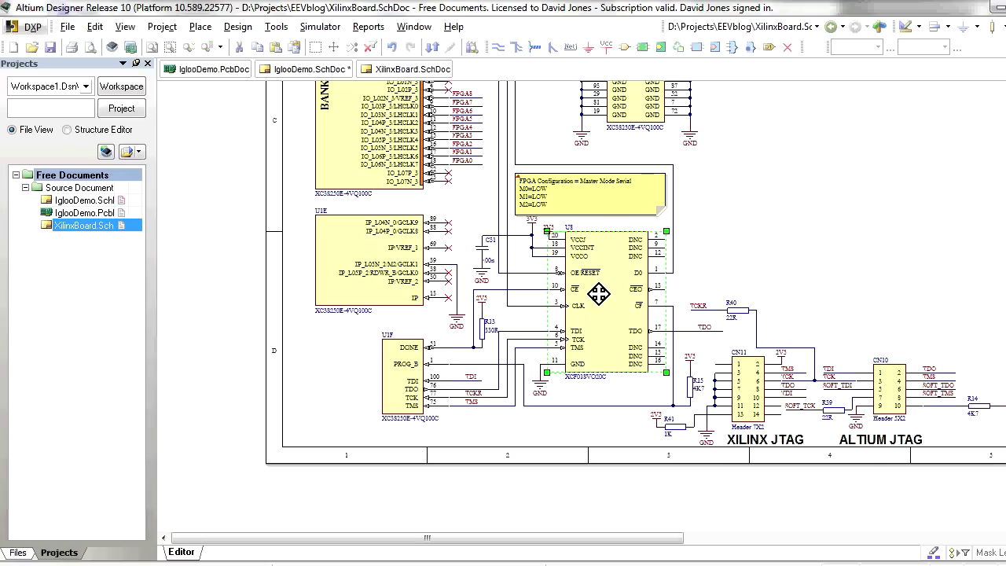
scroll(599, 295, "up", 4, "ctrl")
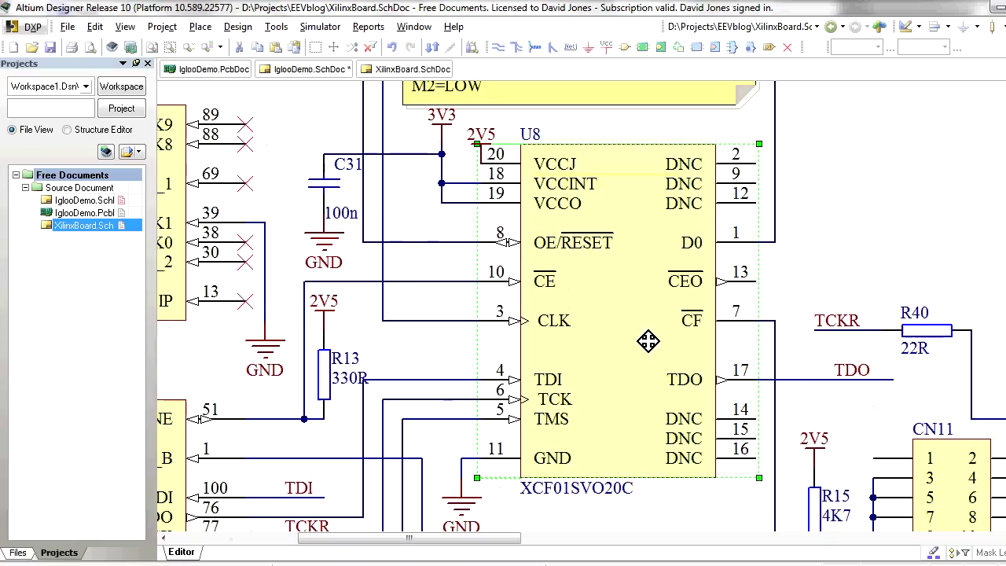
scroll(635, 318, "down", 1, "ctrl")
- Examine the FPGA Configuration note above U8, covering Master Mode Serial and the M0, M1 and M2 levels
scroll(652, 228, "up", 3)
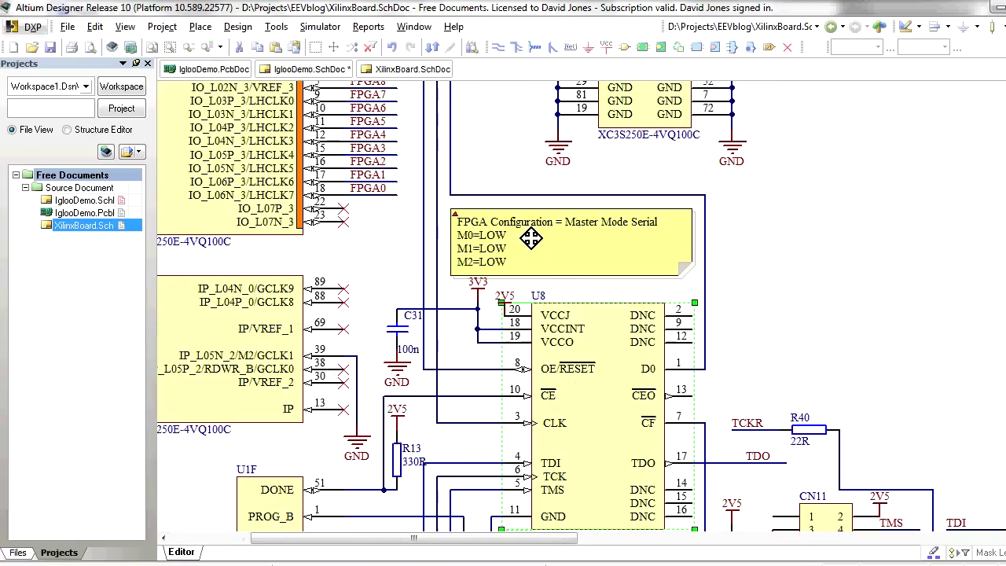
left_click(578, 271)
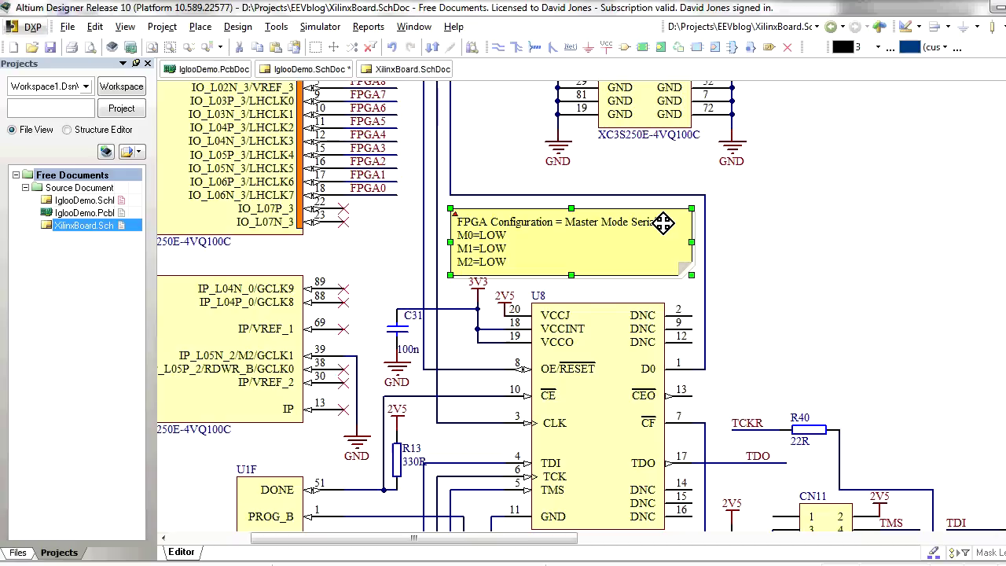
left_click(719, 234)
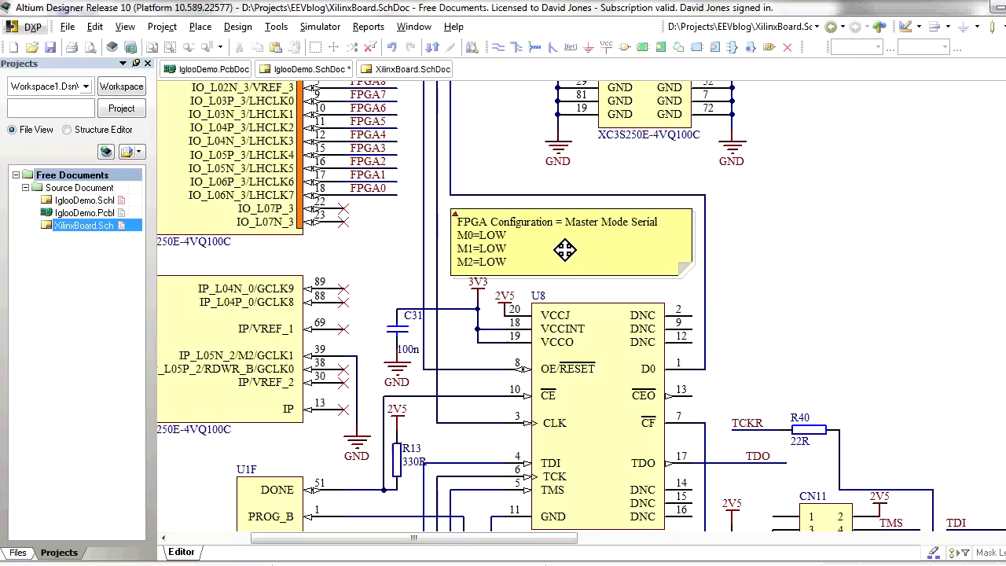
scroll(513, 244, "down", 1, "ctrl")
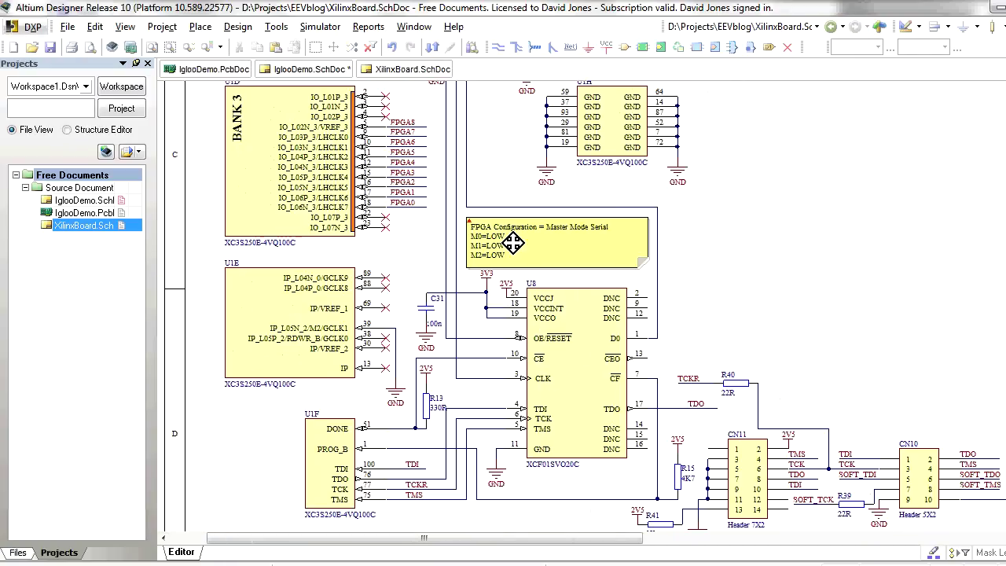
scroll(485, 237, "up", 4, "ctrl")
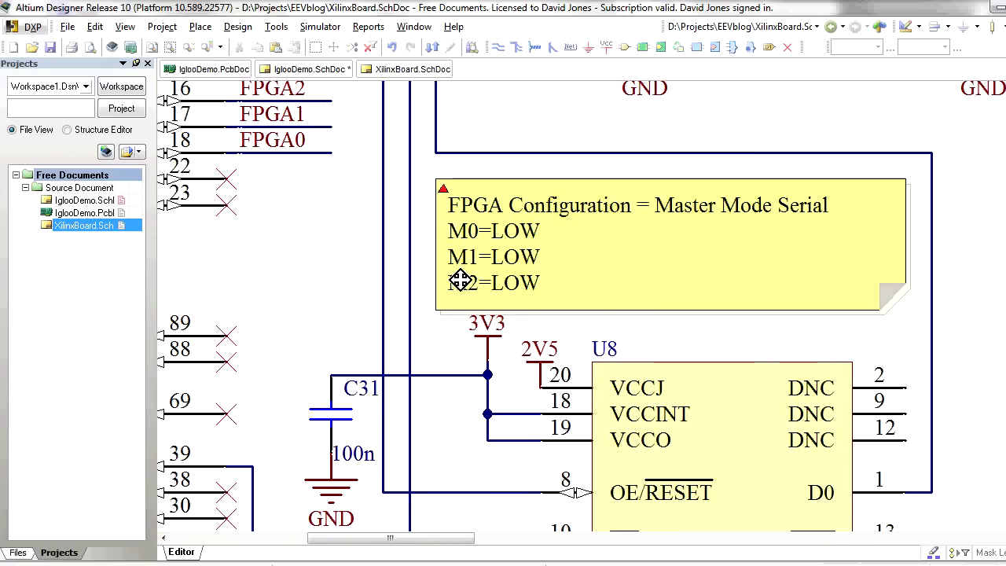
scroll(469, 236, "down", 2, "ctrl")
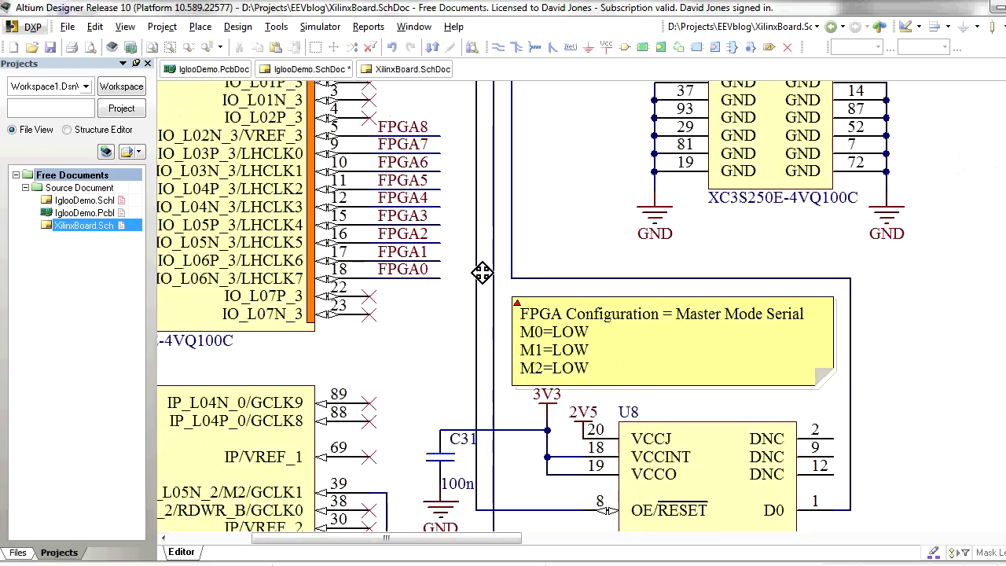
- Trace the M0 and M1 pins on U1C and the M2 pin on U1E to ground, selecting M2's ground wire
scroll(467, 206, "up", 4)
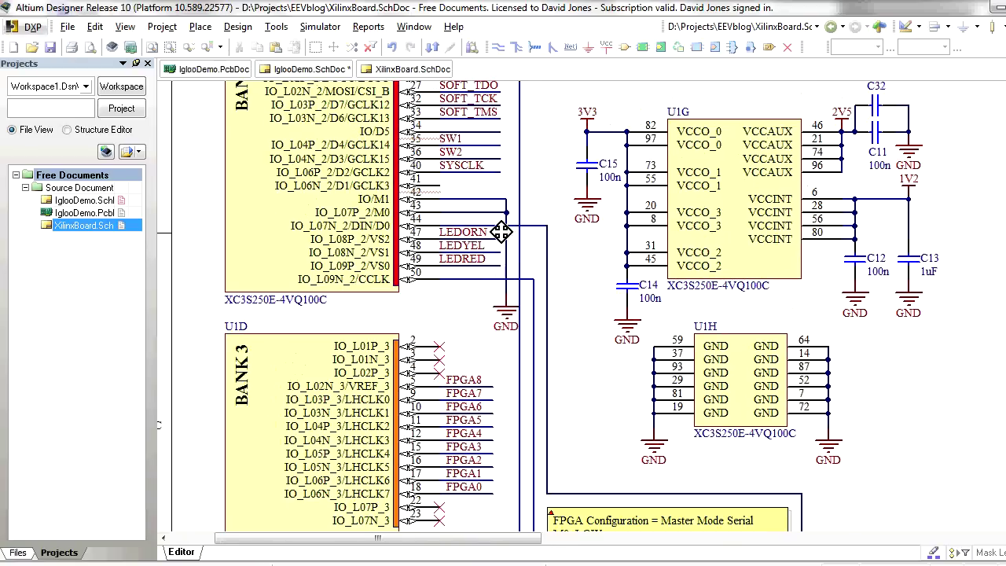
scroll(467, 214, "up", 2, "ctrl")
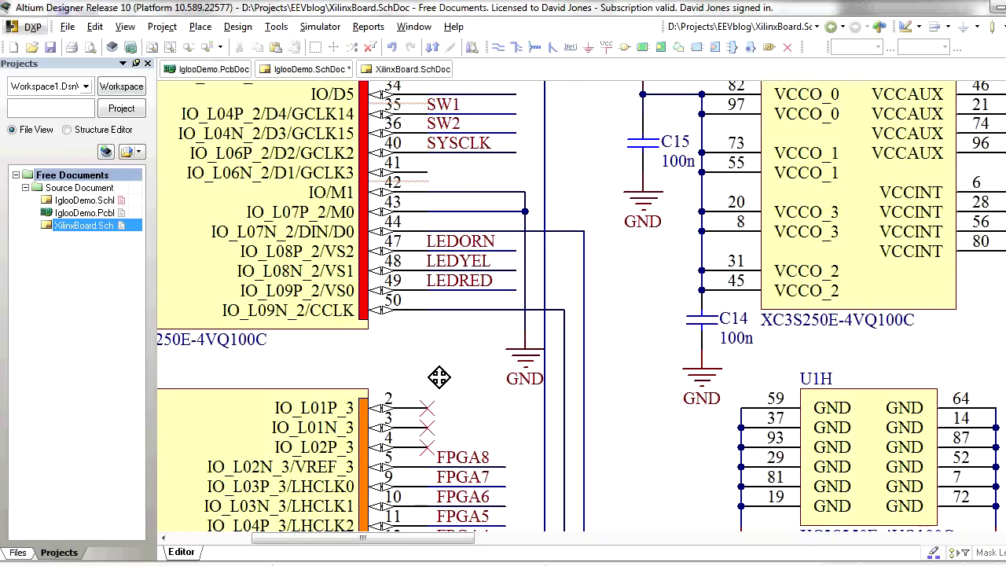
right_click_drag(438, 372, 478, 216)
right_click_drag(577, 404, 565, 206)
right_click_drag(574, 381, 563, 207)
scroll(532, 206, "down", 2, "ctrl")
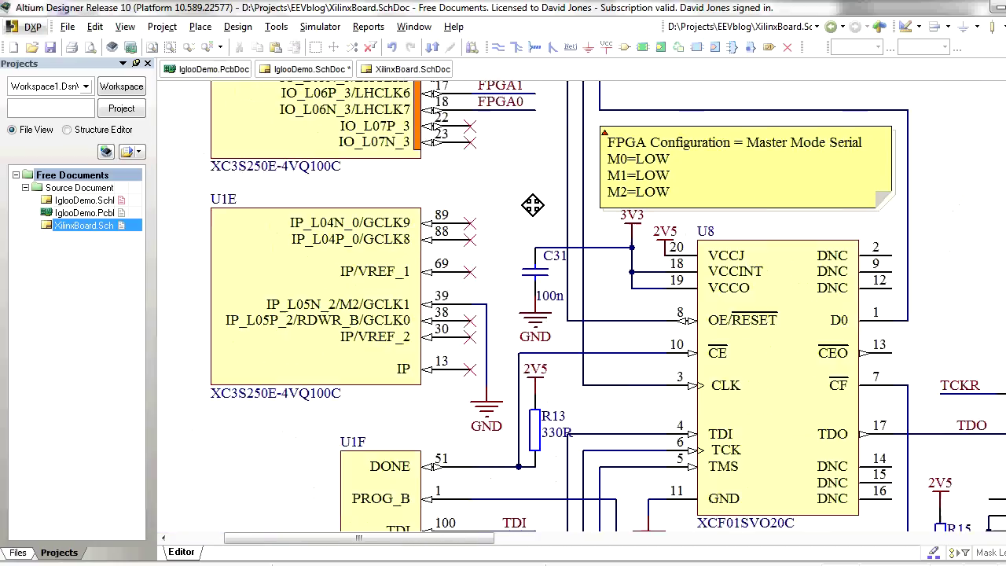
right_click_drag(532, 166, 522, 221)
scroll(523, 259, "up", 2, "ctrl")
right_click_drag(525, 291, 513, 208)
scroll(357, 333, "up", 2, "ctrl")
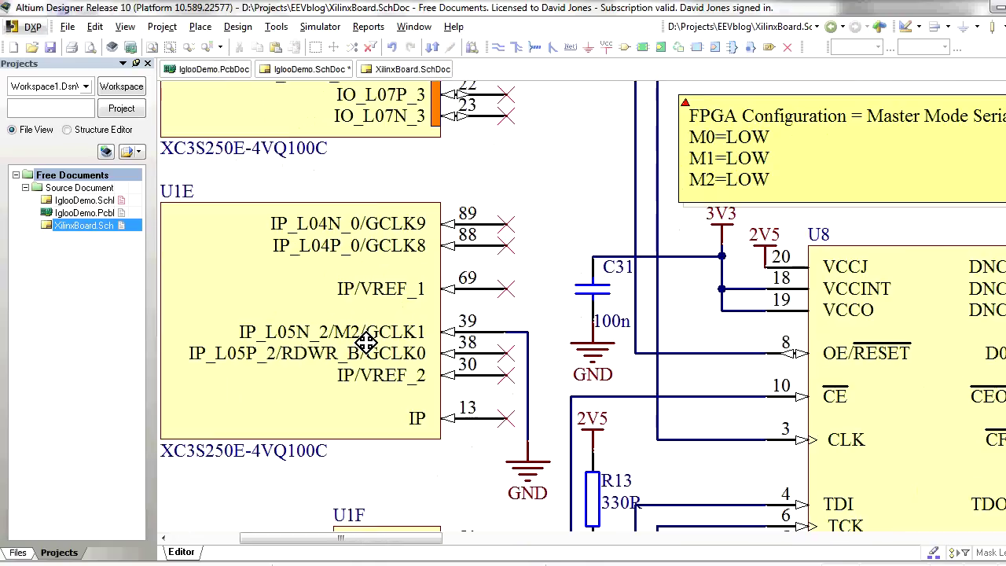
left_click(519, 333)
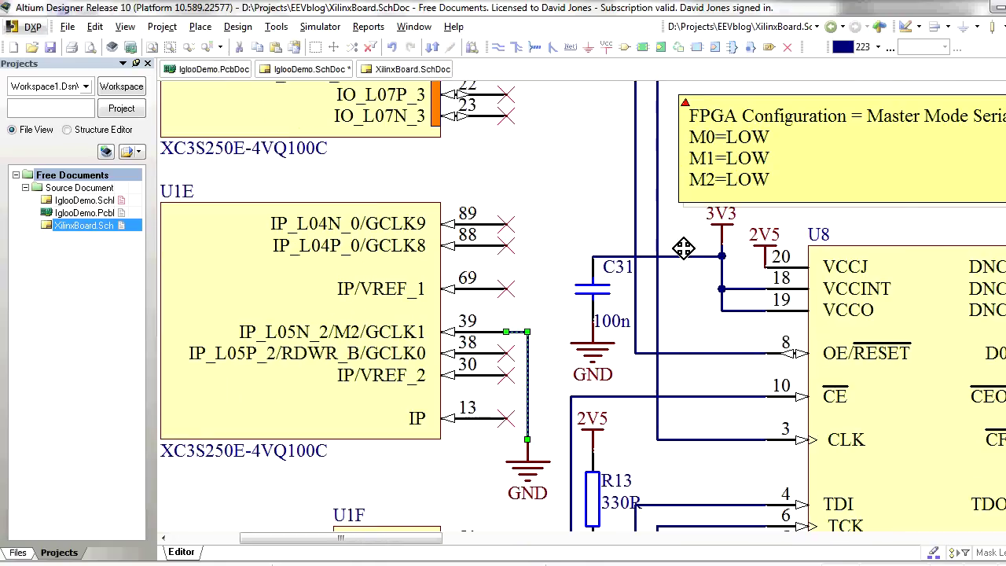
right_click_drag(622, 193, 563, 226)
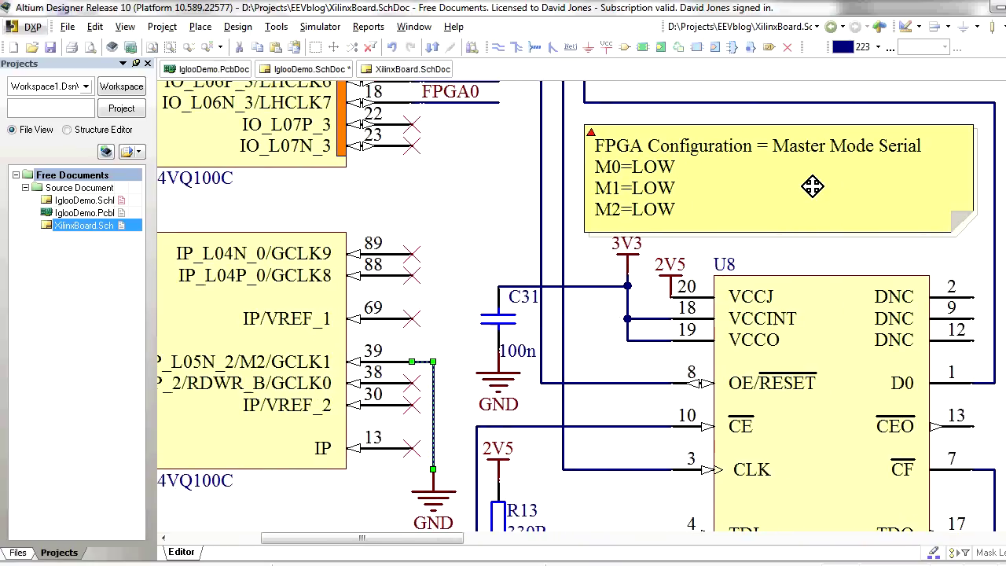
- Clear the wire selection and compare U1E's input-only pins with the I/O pins of Banks 2 and 3
scroll(811, 186, "down", 3, "ctrl")
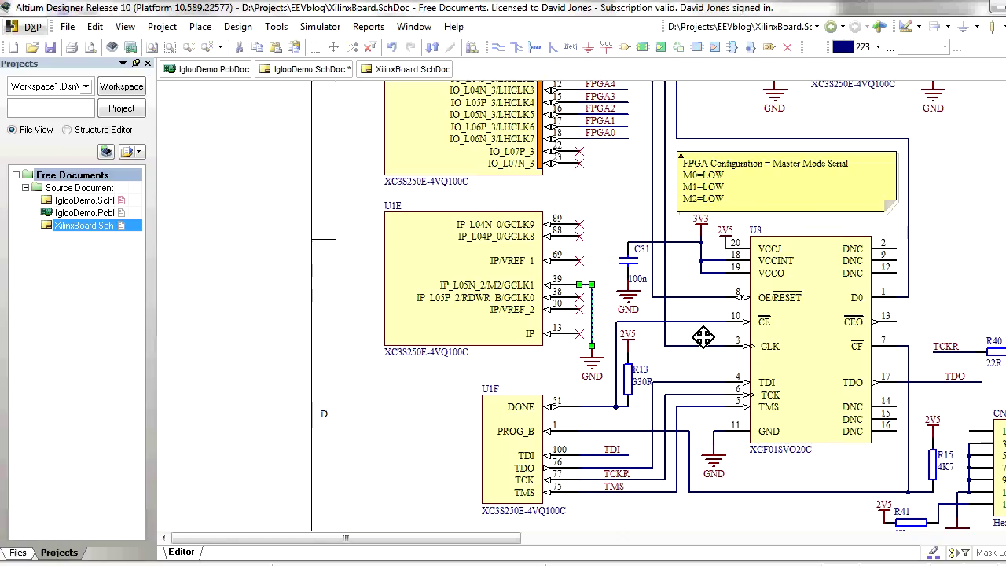
left_click(547, 350)
scroll(535, 335, "up", 2, "ctrl")
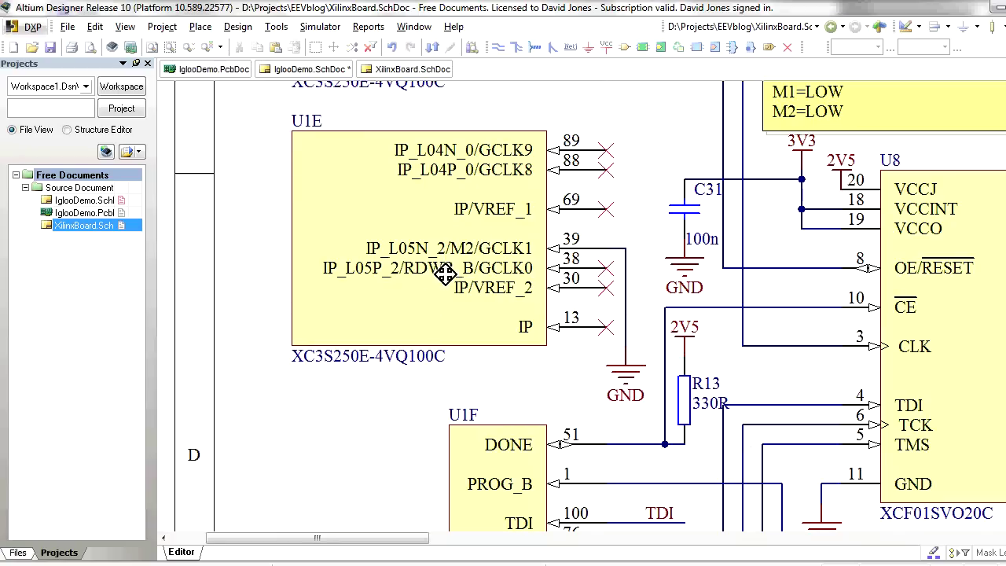
scroll(507, 163, "up", 8)
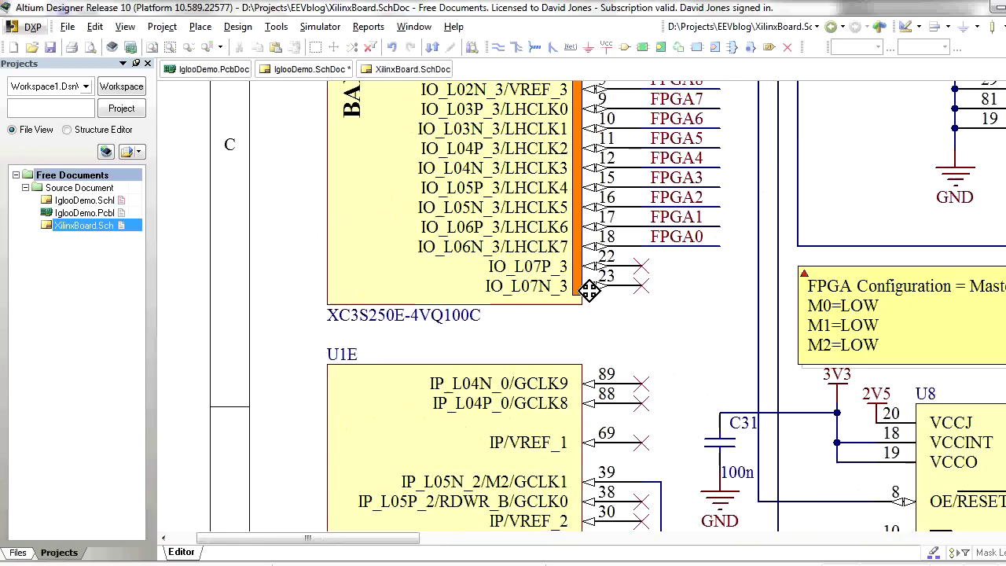
scroll(668, 411, "up", 6)
scroll(636, 276, "down", 10)
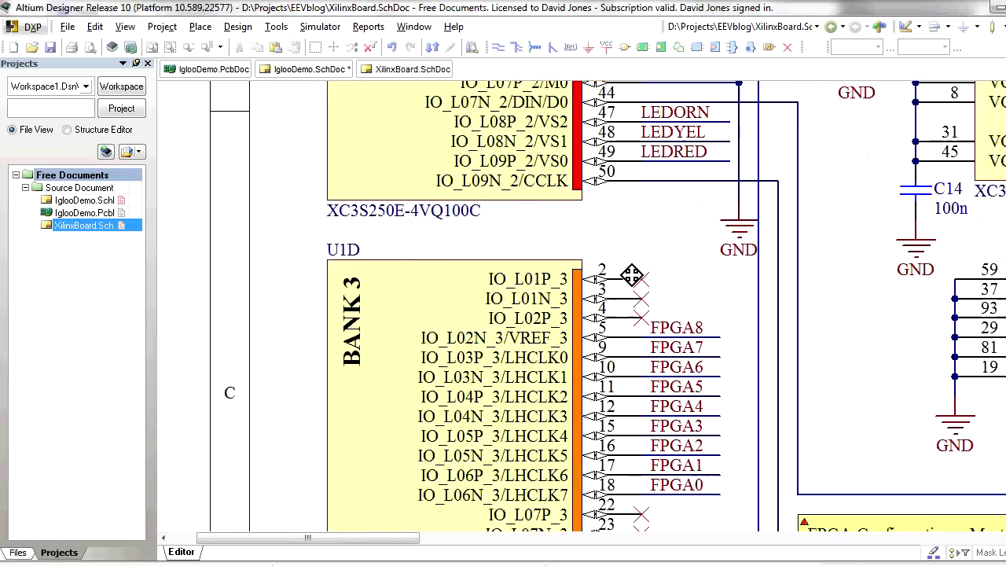
- Select U1F and examine its DONE, PROG_B and JTAG connections to U8, ending with U8 selected
scroll(628, 375, "down", 10)
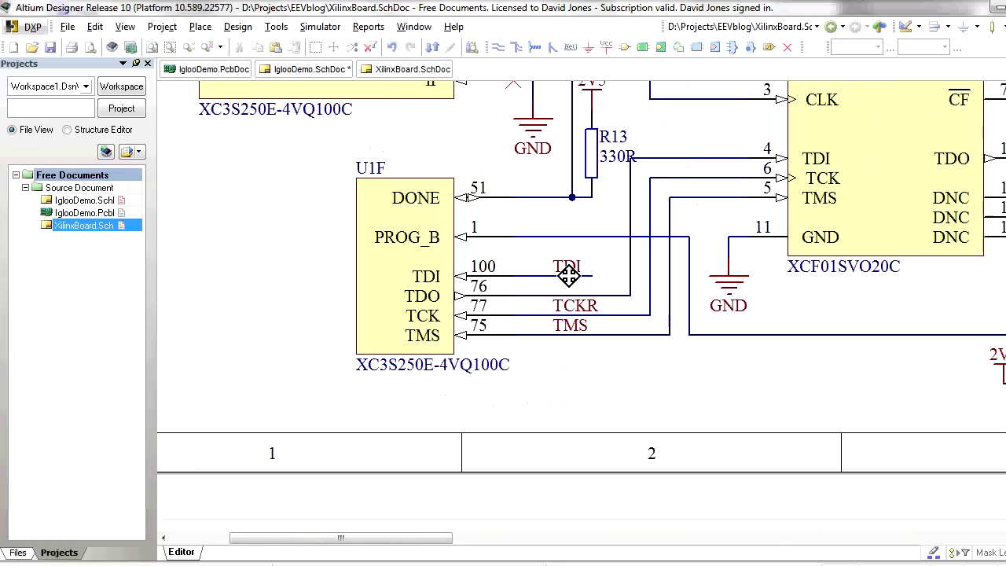
left_click(405, 245)
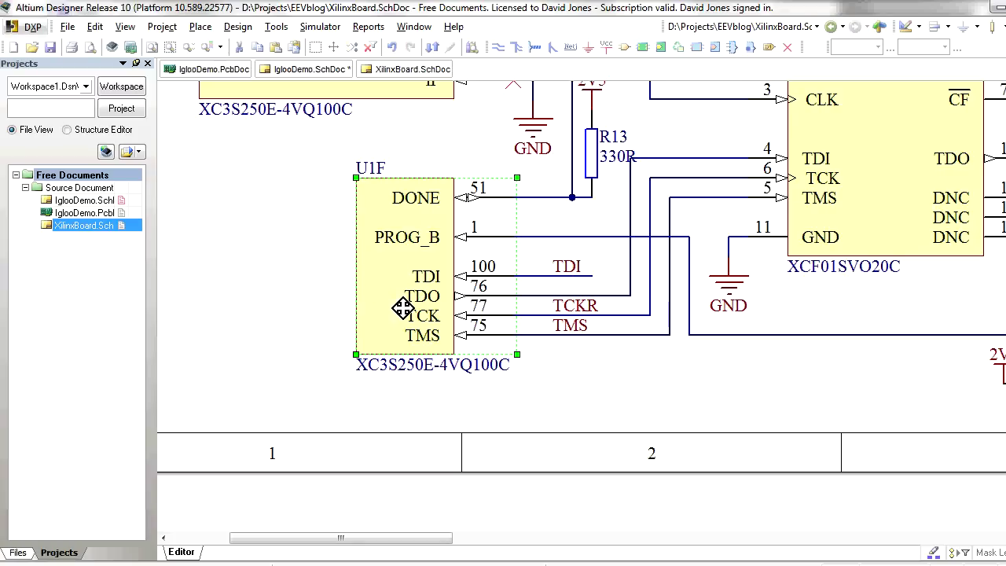
scroll(650, 281, "down", 4, "ctrl")
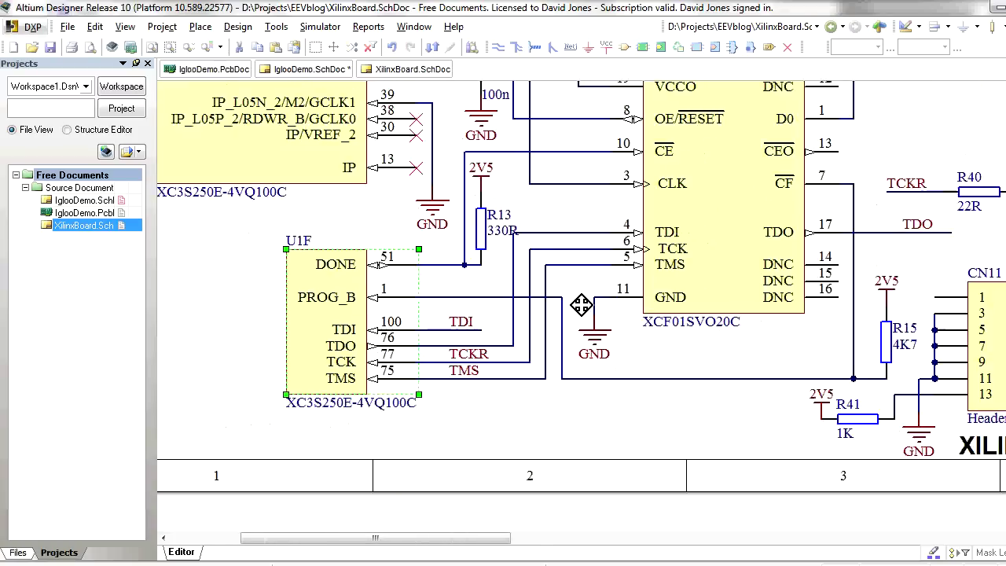
scroll(510, 346, "down", 1, "ctrl")
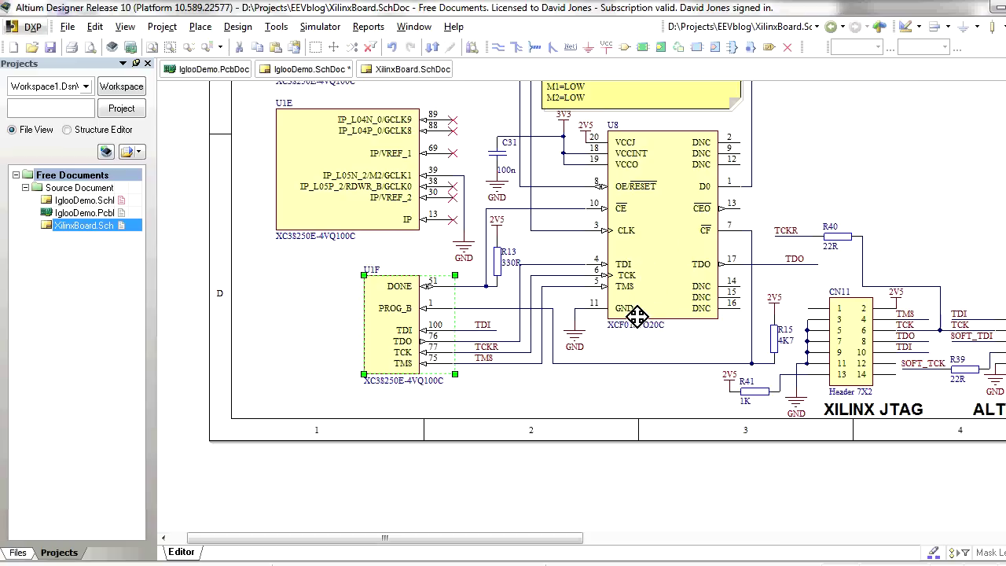
left_click(668, 191)
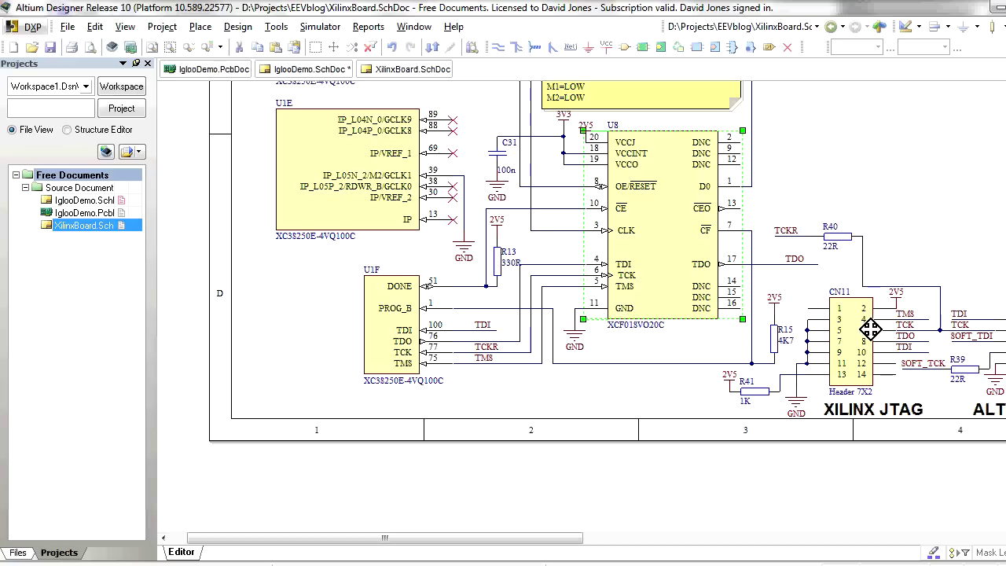
- Select the XILINX JTAG header CN11 and examine its connections alongside U8 and U1F
left_click(849, 341)
scroll(855, 349, "up", 2, "ctrl")
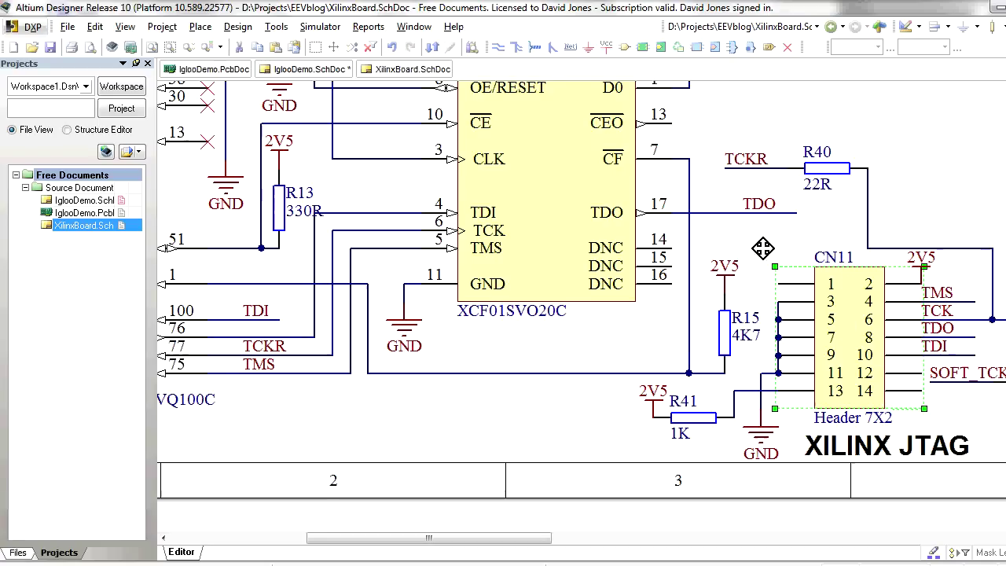
right_click_drag(759, 246, 787, 317)
scroll(786, 317, "down", 4, "ctrl")
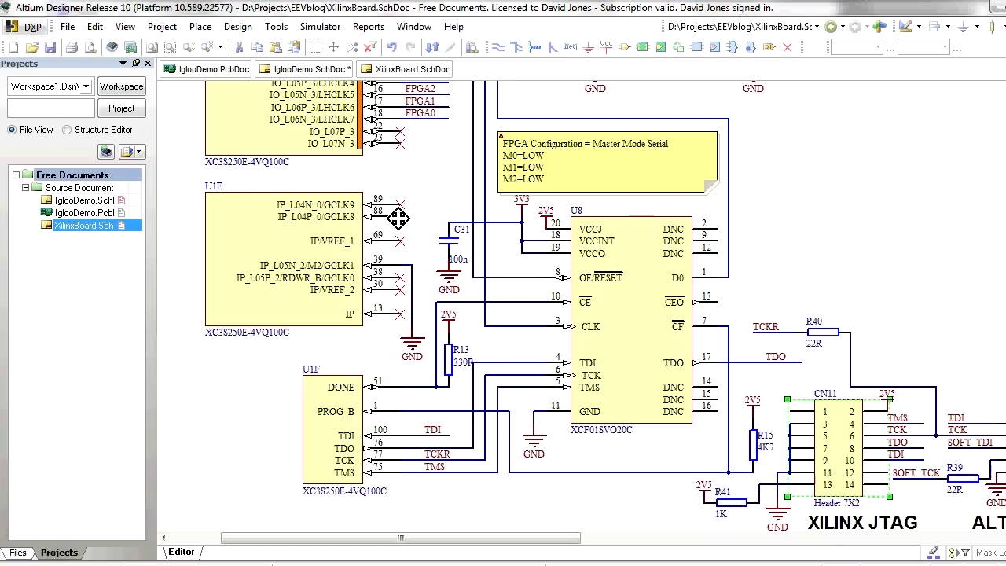
- Examine the GCLK pins on Bank 0 (U1A) and the SYSCLK output of oscillator X1 through R38
middle_click_drag(635, 248, 588, 438)
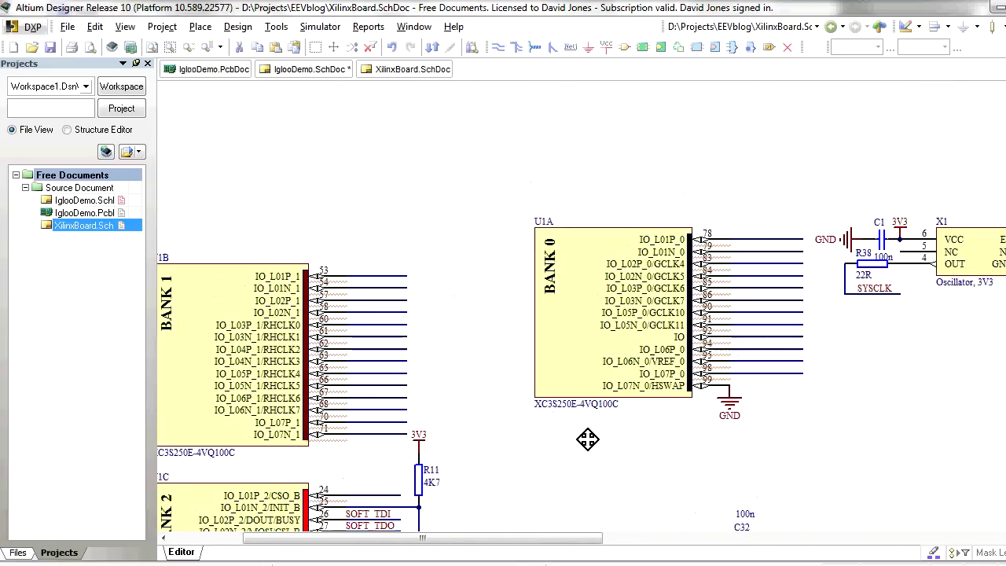
scroll(834, 322, "up", 3, "ctrl")
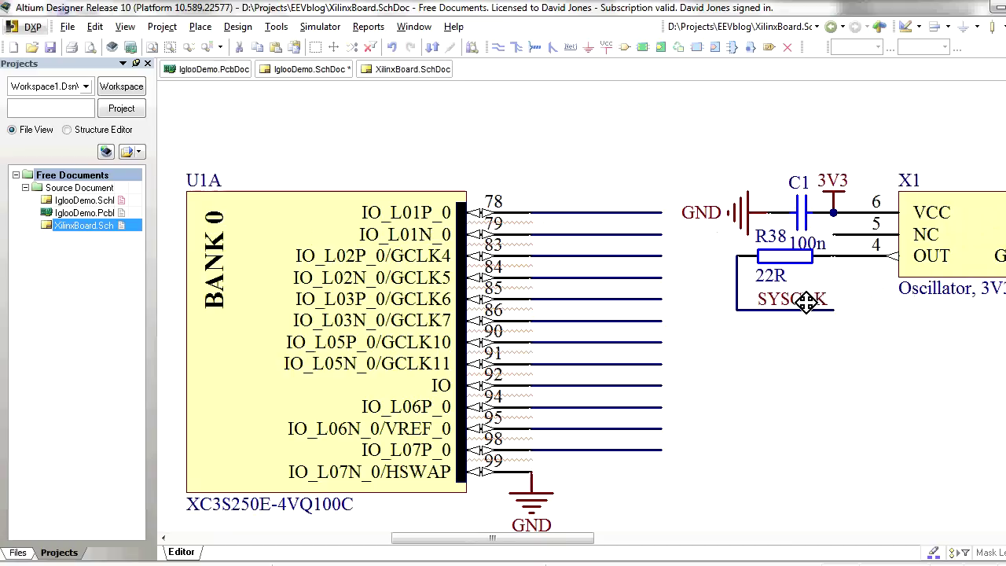
right_click_drag(882, 268, 854, 295)
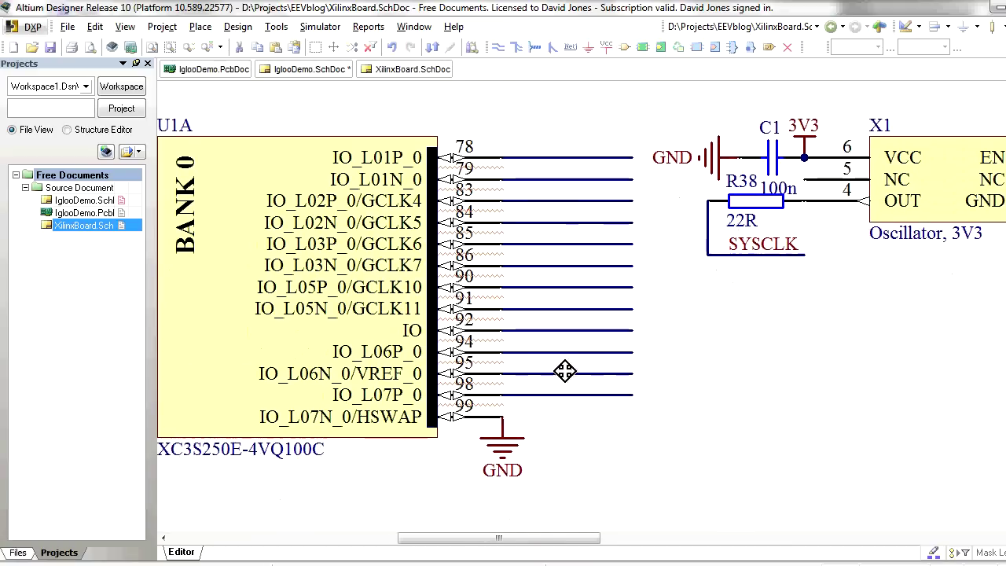
scroll(565, 371, "down", 1, "ctrl")
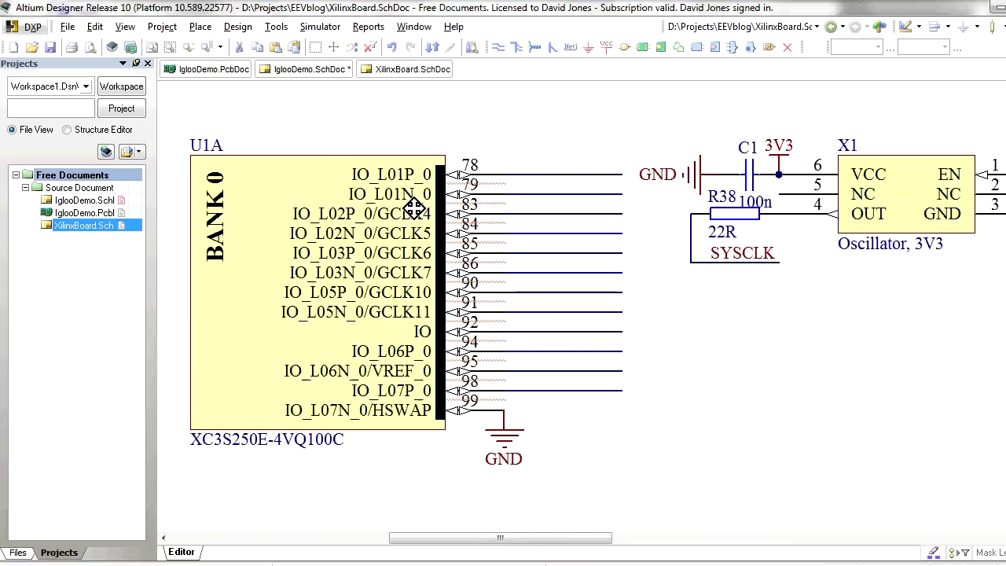
- Locate the SYSCLK net on Bank 2 (U1C) and inspect its GCLK2 pin connection
right_click_drag(425, 319, 546, 202)
scroll(546, 202, "down", 6, "ctrl")
scroll(499, 281, "up", 4, "ctrl")
scroll(472, 284, "up", 4, "ctrl")
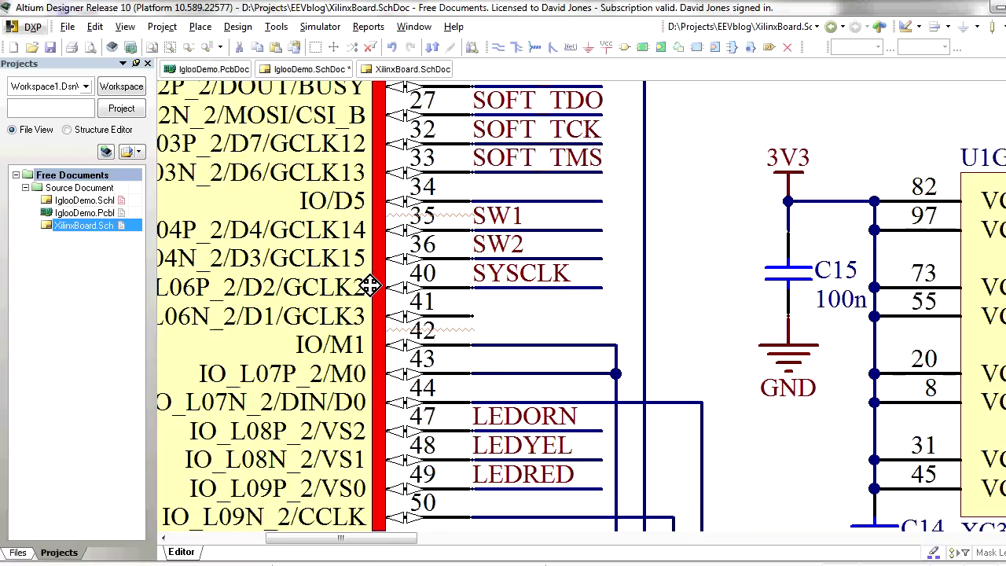
scroll(647, 260, "down", 2, "ctrl")
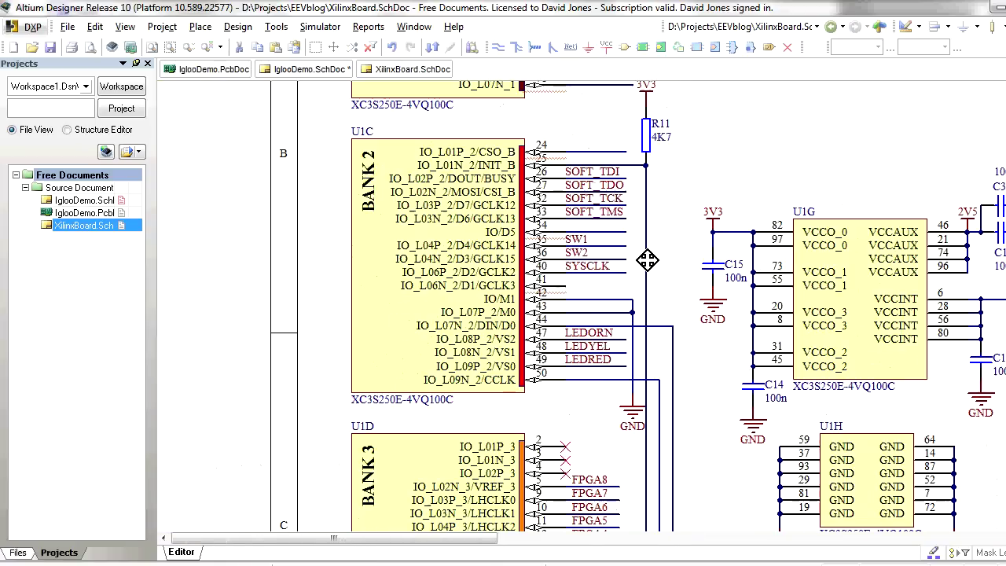
scroll(656, 271, "down", 4, "ctrl")
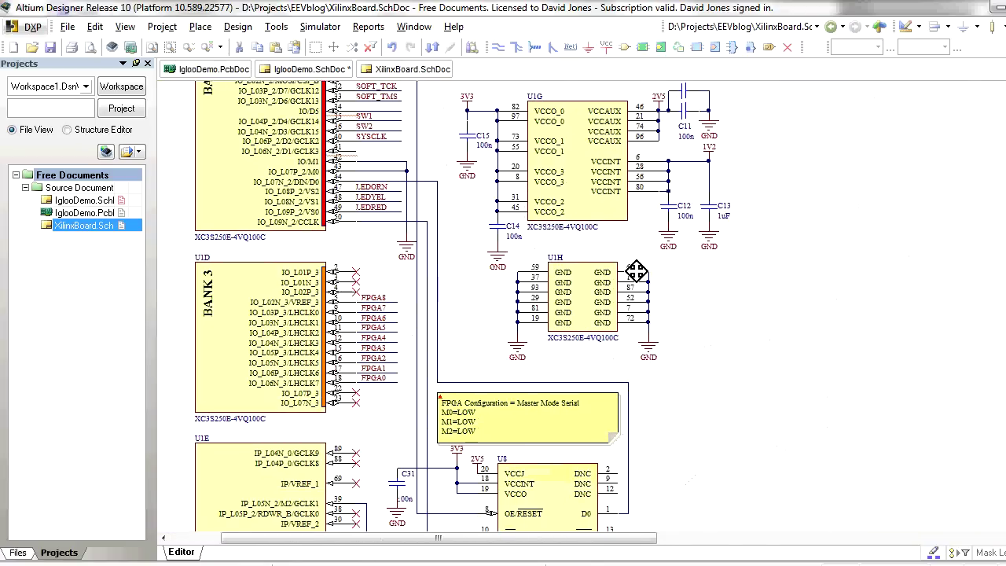
- Compare the XILINX JTAG header CN11 with the ALTIUM JTAG header CN10 and its SOFT_ signals
scroll(619, 271, "up", 3, "ctrl")
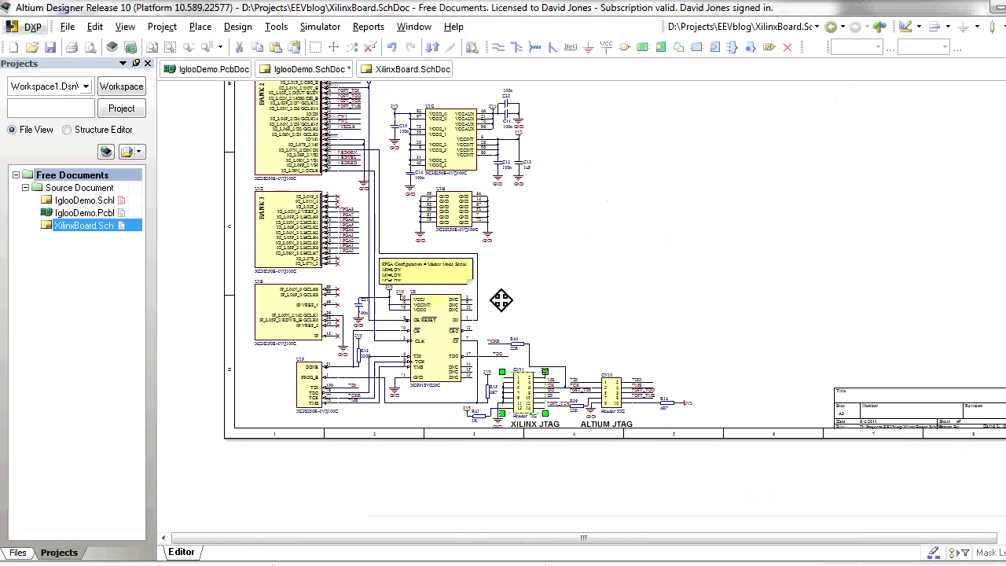
scroll(501, 315, "up", 1, "ctrl")
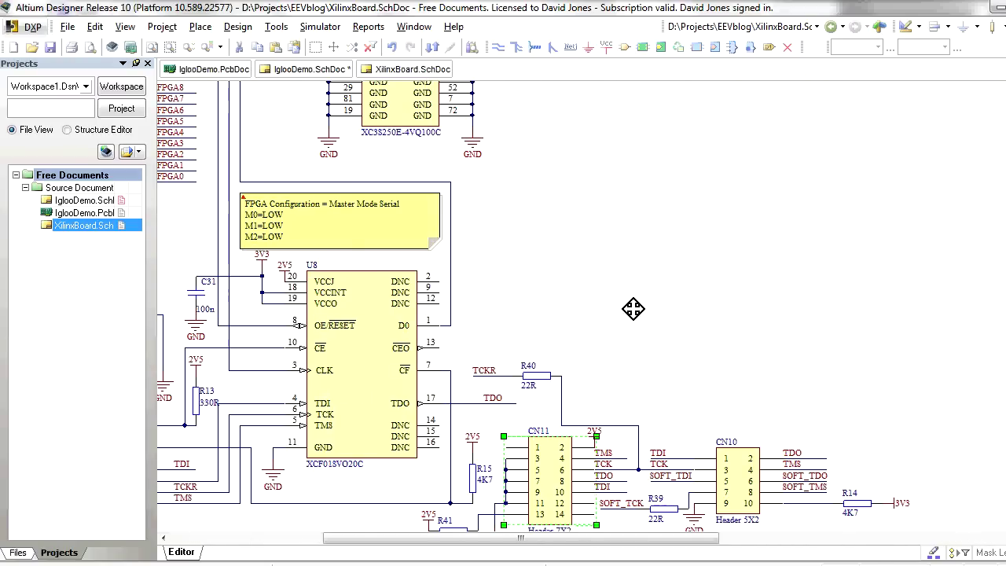
scroll(581, 370, "down", 3)
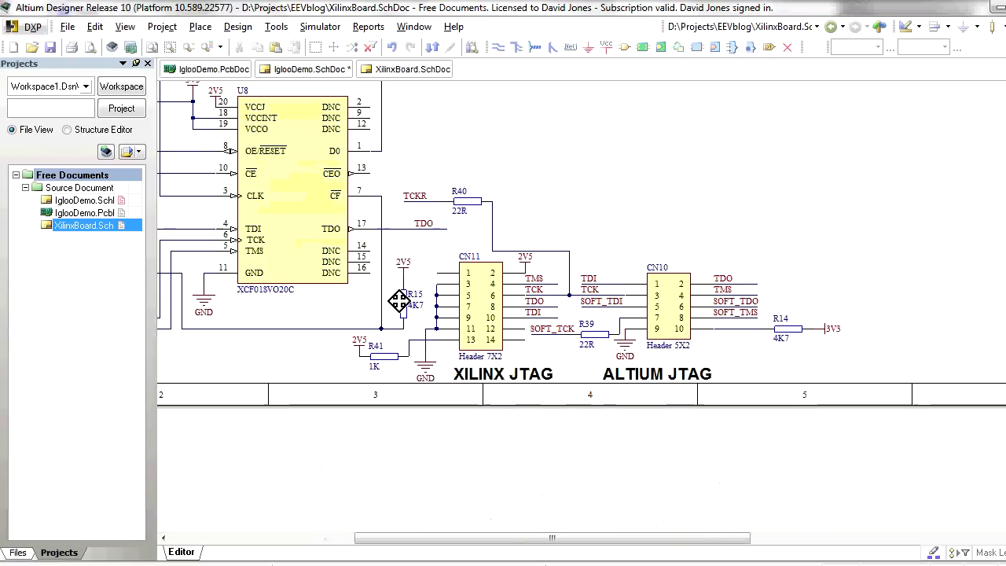
scroll(655, 323, "up", 3, "ctrl")
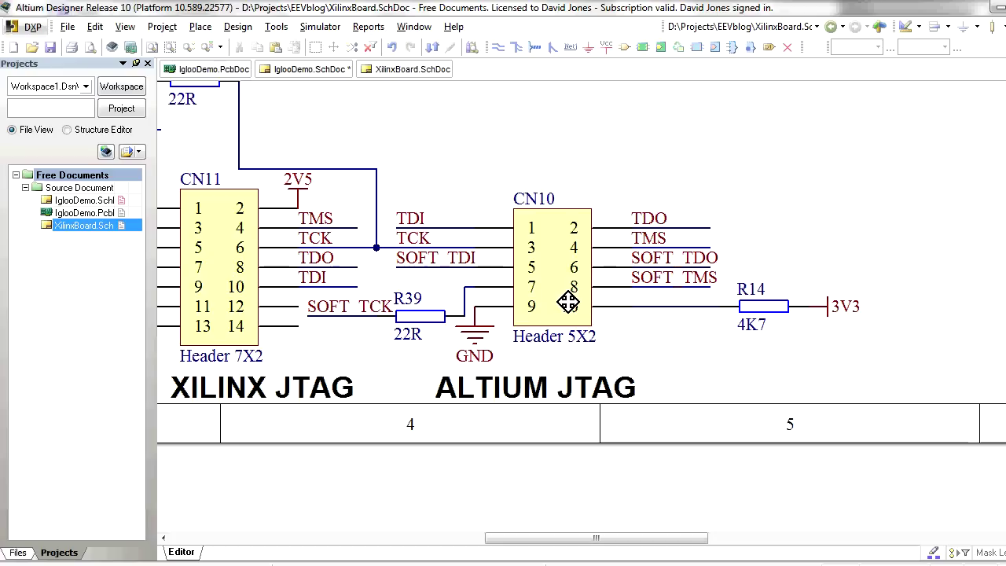
scroll(579, 300, "down", 1, "ctrl")
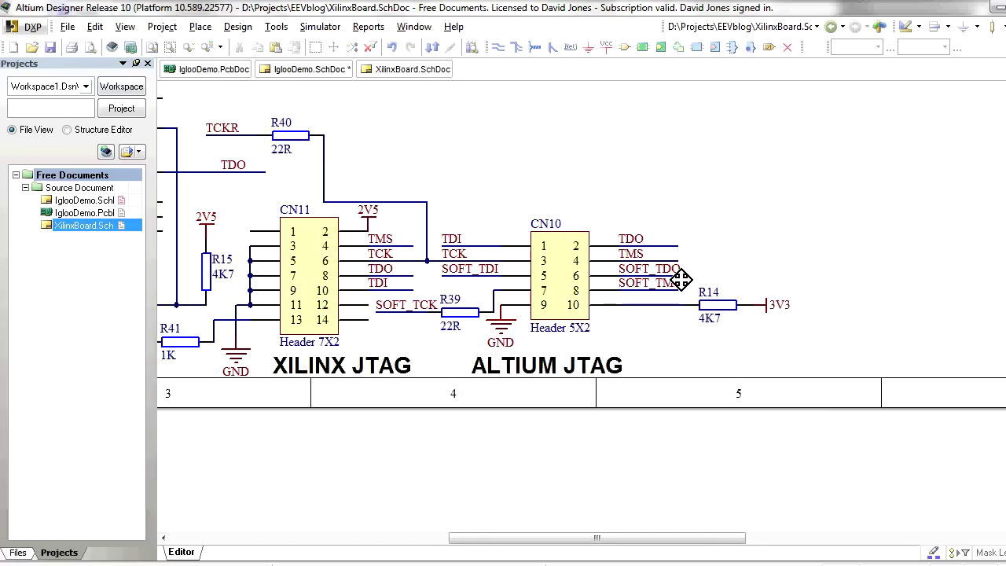
scroll(664, 285, "down", 1, "ctrl")
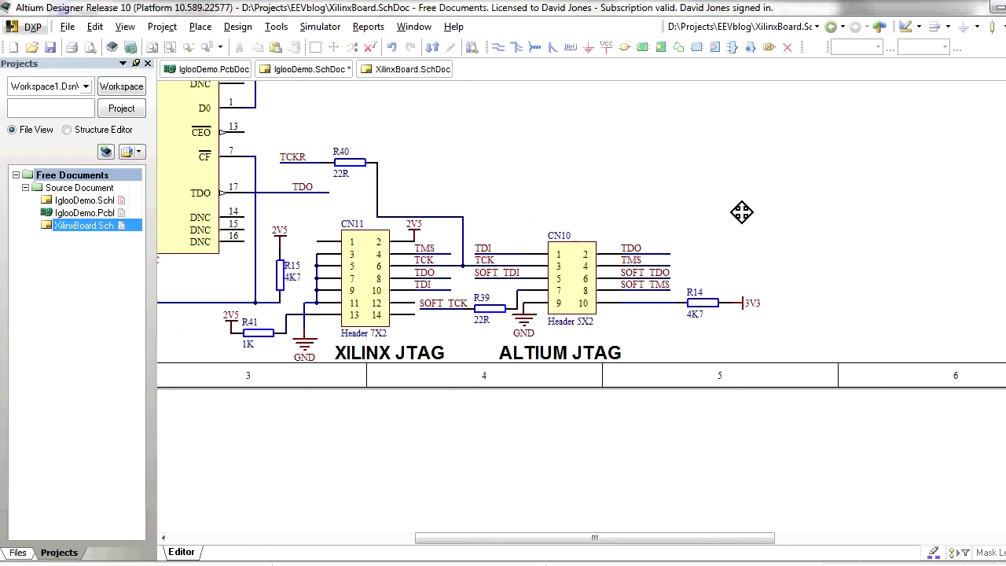
- Select the SOFT_TCK net label at R39 and examine its connection to the ALTIUM JTAG header
left_click(446, 304)
scroll(444, 307, "up", 2, "ctrl")
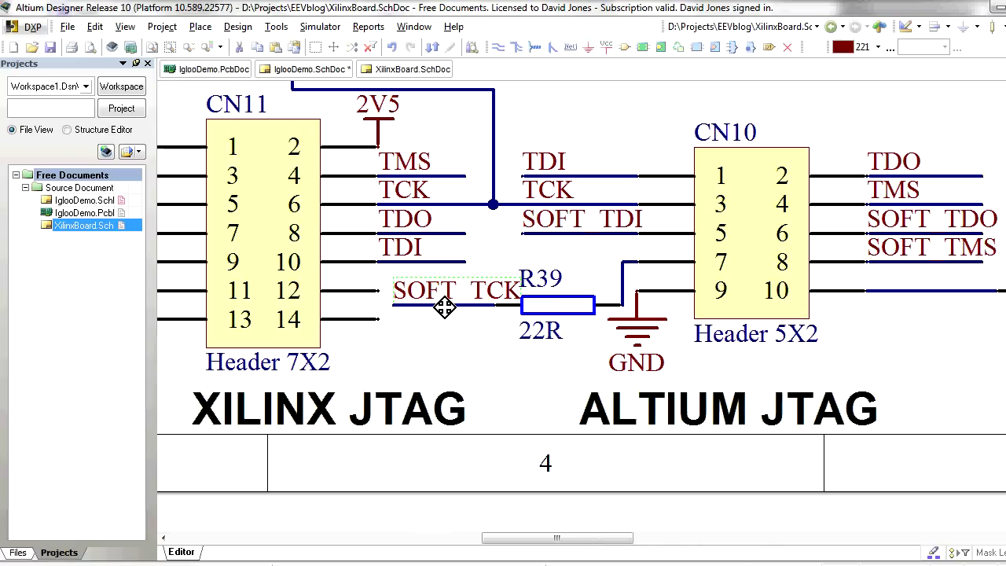
right_click_drag(483, 297, 640, 401)
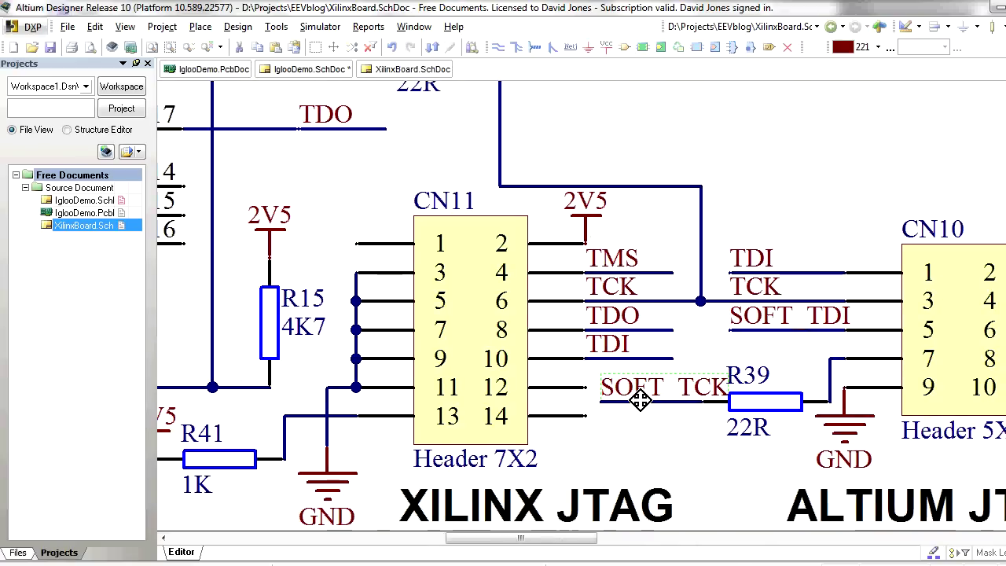
scroll(641, 401, "down", 3, "ctrl")
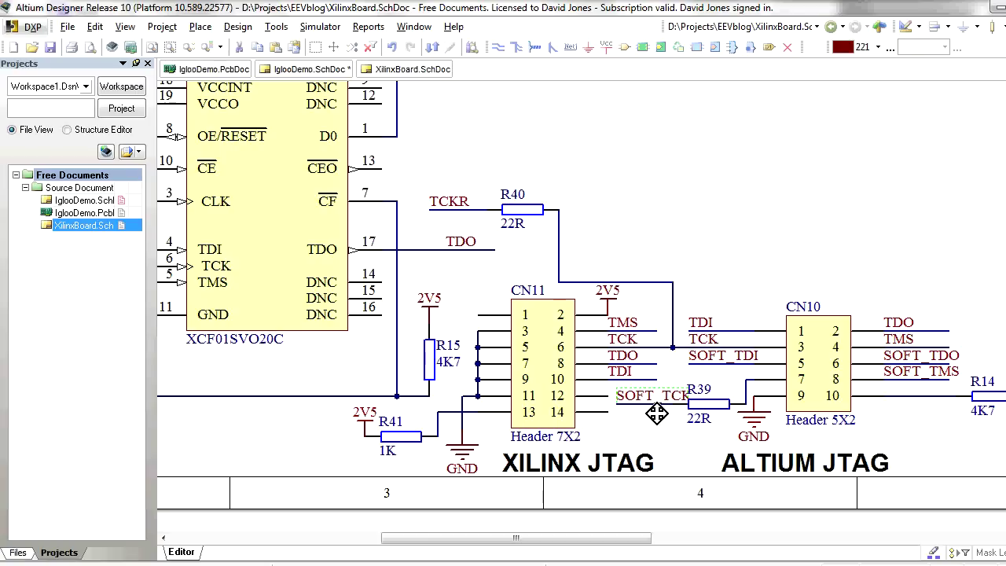
- Trace the SOFT_ JTAG nets to U1C's Bank 2 pins and select the SOFT_TCK label there
scroll(587, 323, "down", 2, "ctrl")
scroll(542, 248, "up", 5)
scroll(542, 247, "left", 4, "shift")
scroll(411, 236, "up", 5)
scroll(558, 327, "left", 6, "shift")
scroll(582, 236, "up", 4)
scroll(602, 302, "left", 2, "shift")
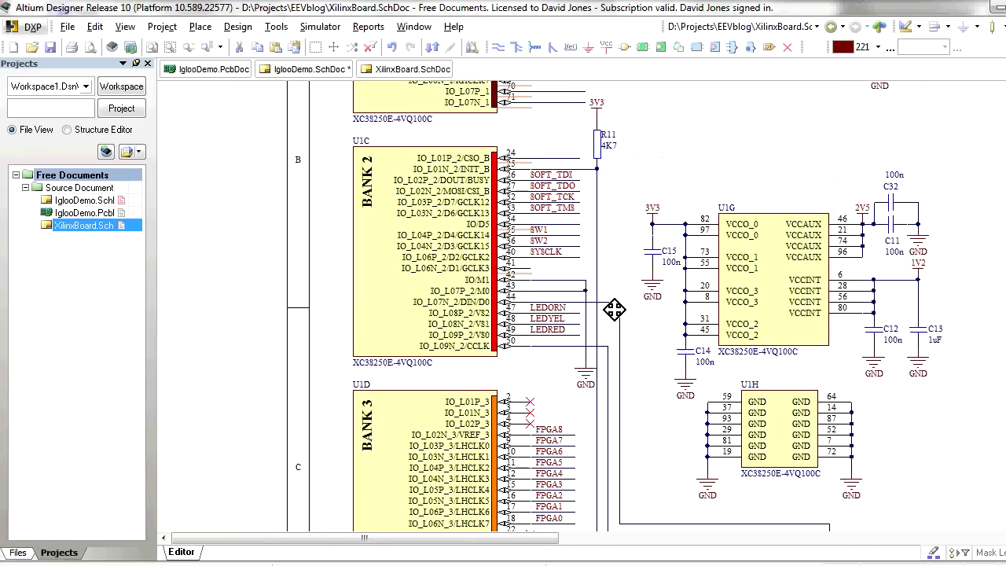
scroll(589, 244, "up", 5, "ctrl")
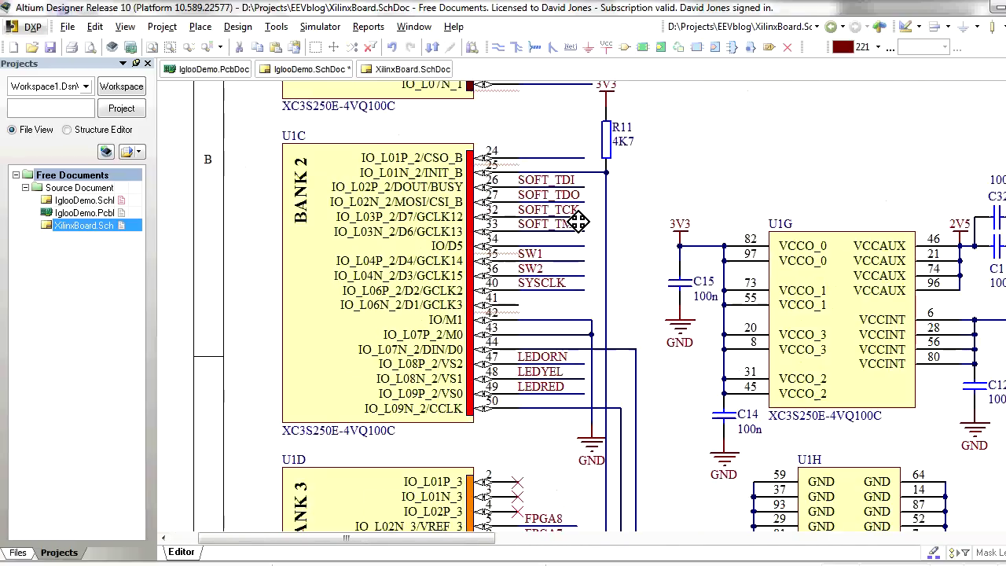
left_click(535, 197)
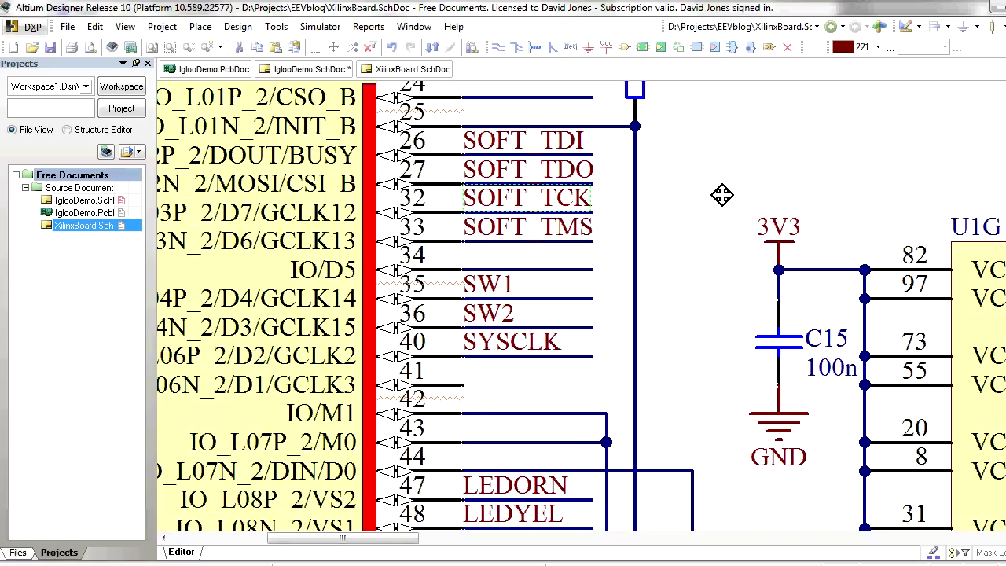
- Look over the power input and LT3080 regulator section, returning to Bank 0 (U1A) for a closer view
scroll(657, 152, "down", 5, "ctrl")
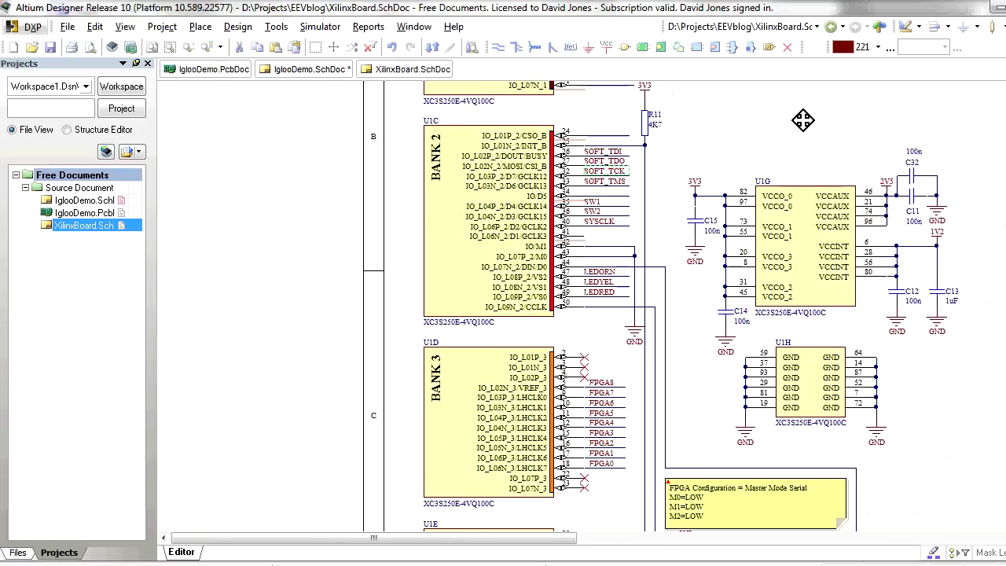
right_click_drag(802, 119, 780, 374)
right_click_drag(742, 271, 678, 265)
right_click_drag(795, 364, 669, 349)
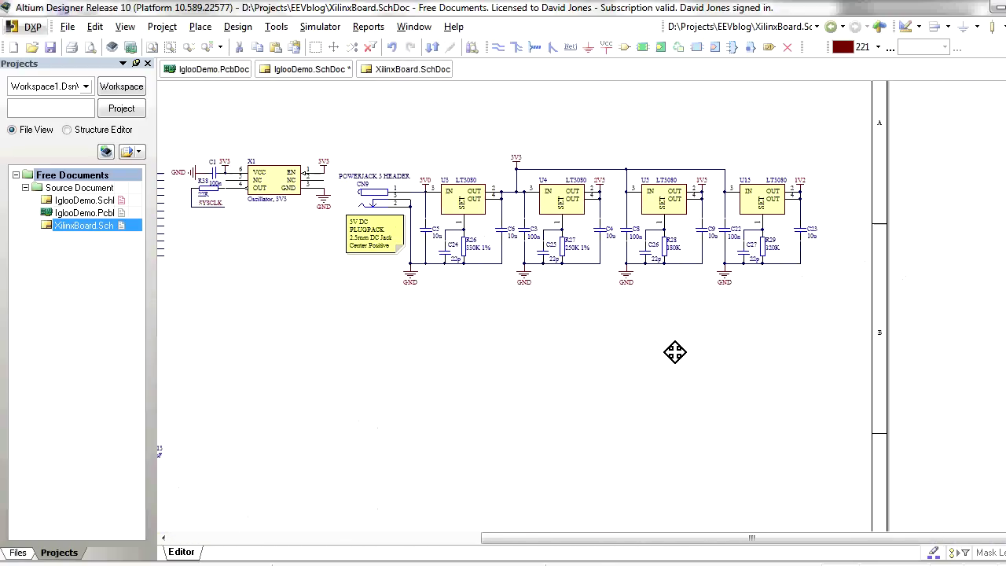
right_click_drag(449, 348, 785, 309)
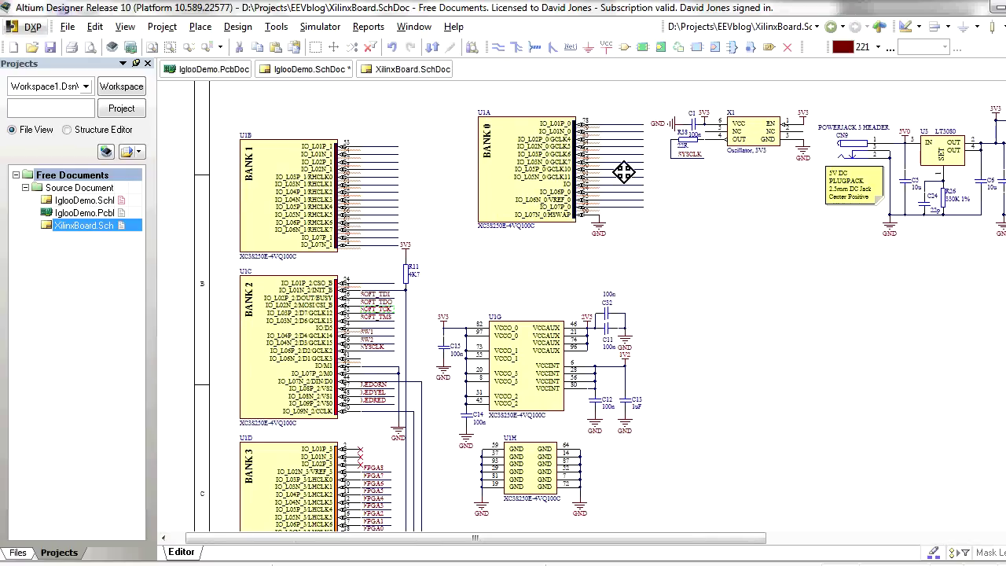
scroll(573, 163, "up", 1, "ctrl")
scroll(573, 163, "up", 1, "ctrl")
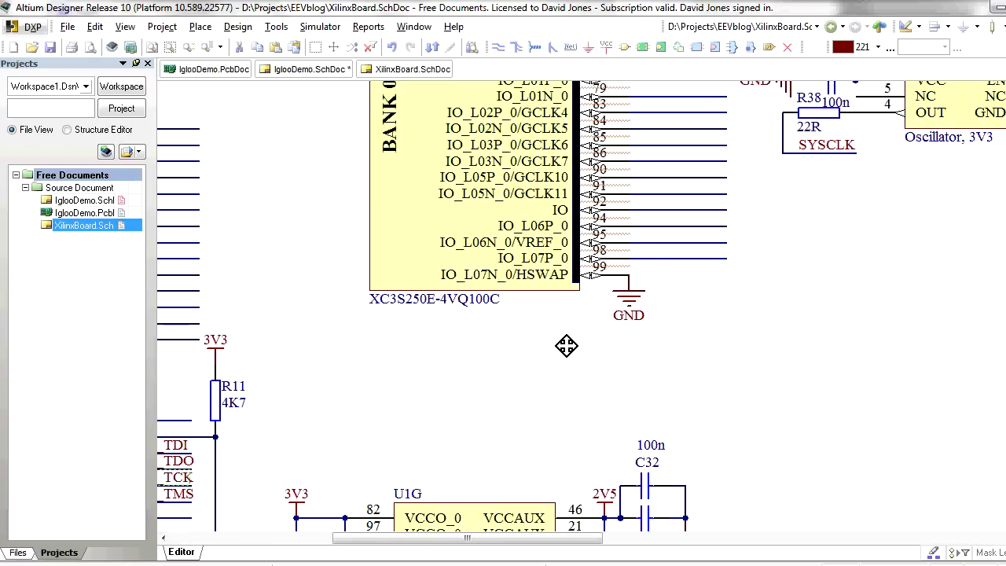
scroll(557, 193, "up", 1)
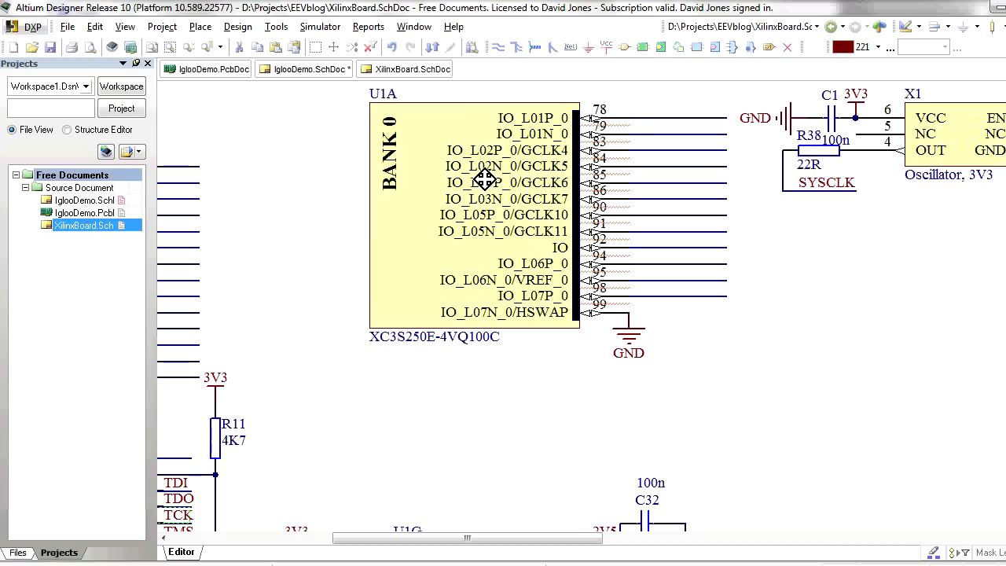
- Examine U1G's VCCO, VCCAUX and VCCINT supply pins and the ground pins on U1H
scroll(362, 334, "down", 2, "ctrl")
scroll(357, 390, "down", 3)
scroll(557, 294, "down", 3)
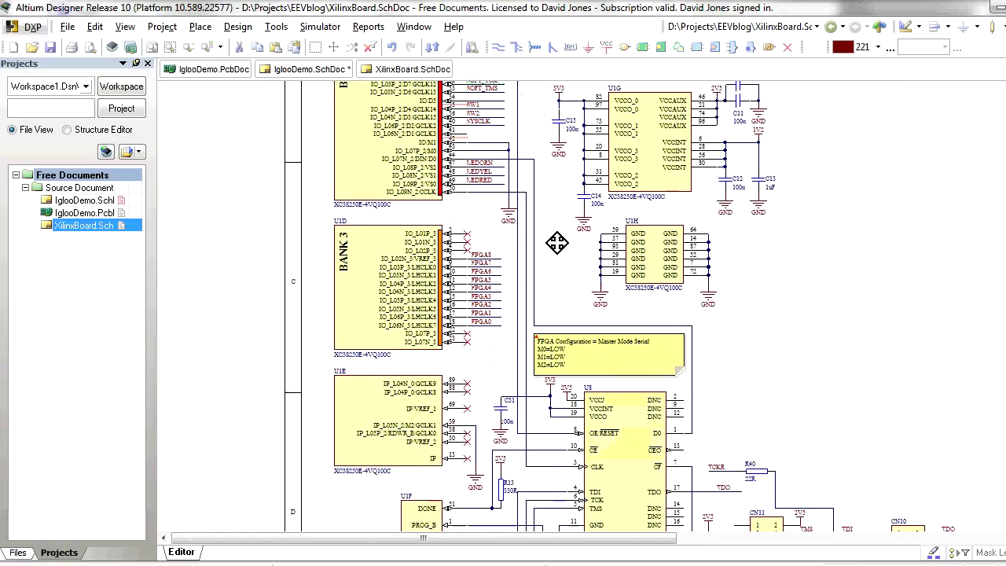
right_click_drag(559, 234, 523, 315)
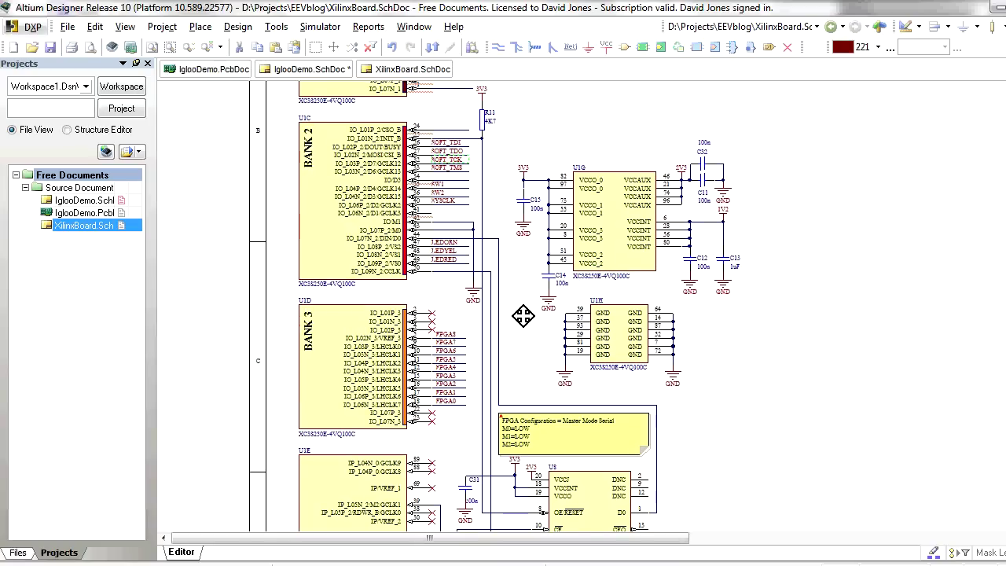
scroll(691, 271, "up", 2, "ctrl")
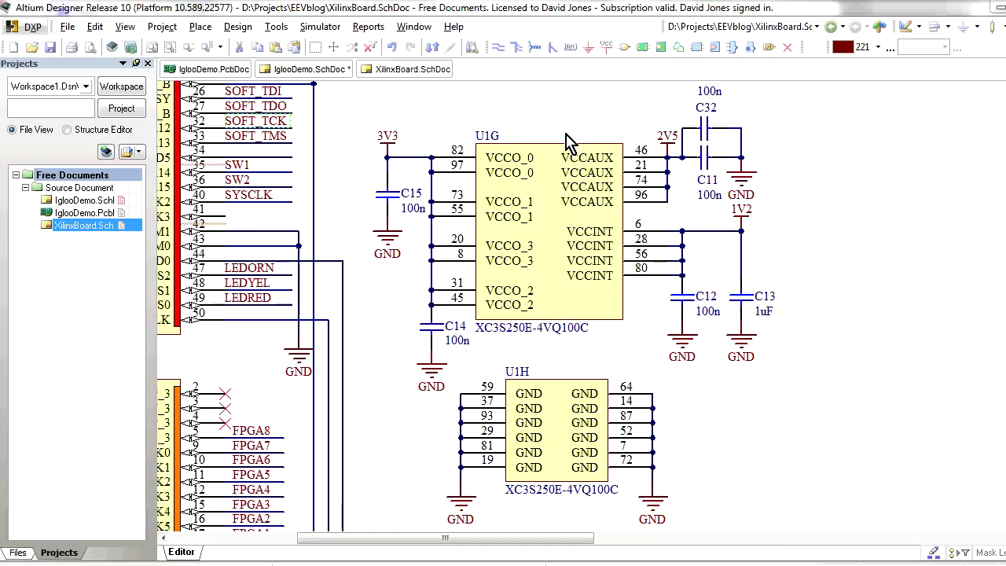
scroll(472, 245, "up", 2, "ctrl")
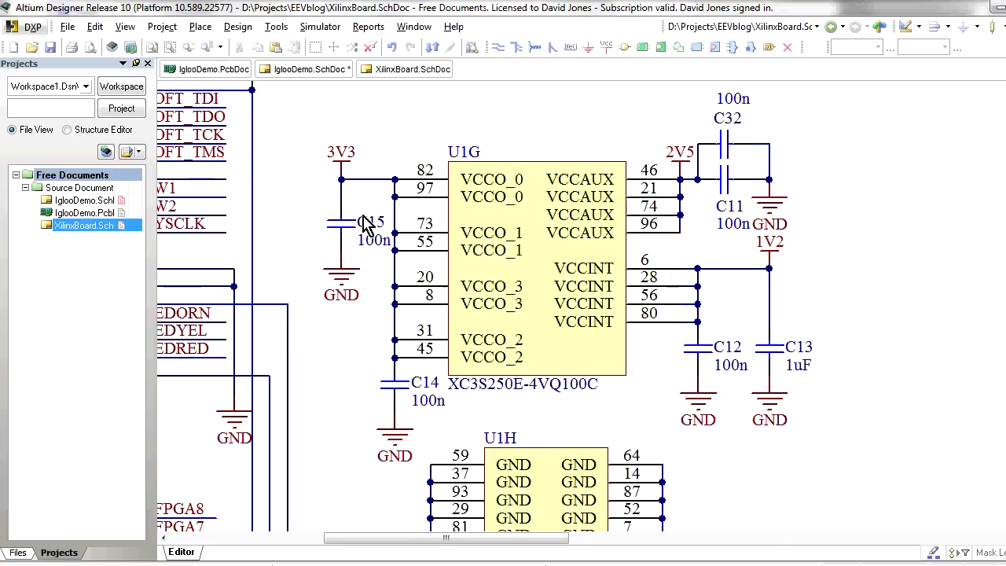
- Select the 3V3 bypass capacitors C14 and C15 in turn to check U1G's VCCO decoupling
left_click(394, 384)
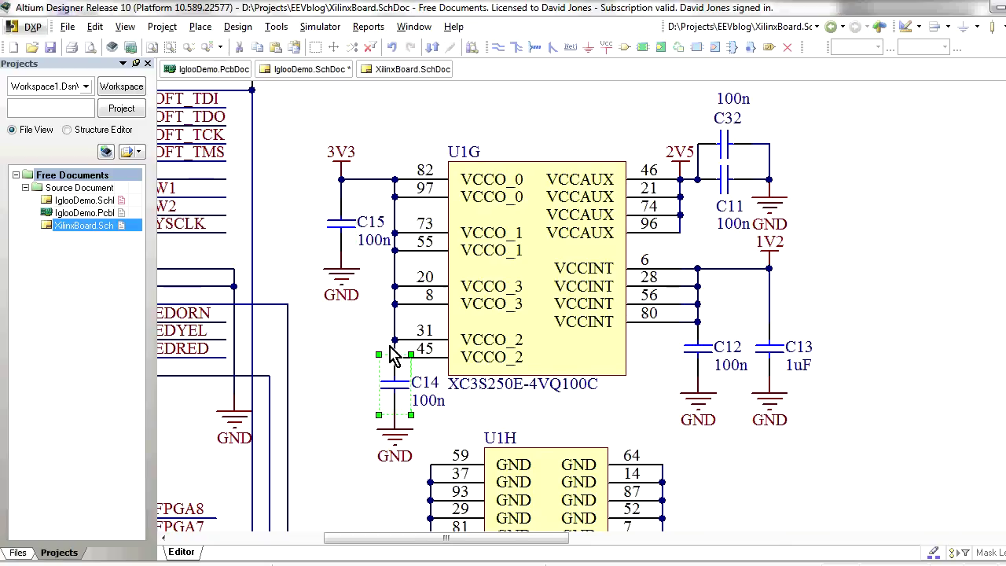
left_click(344, 233)
left_click(400, 394)
left_click(341, 234)
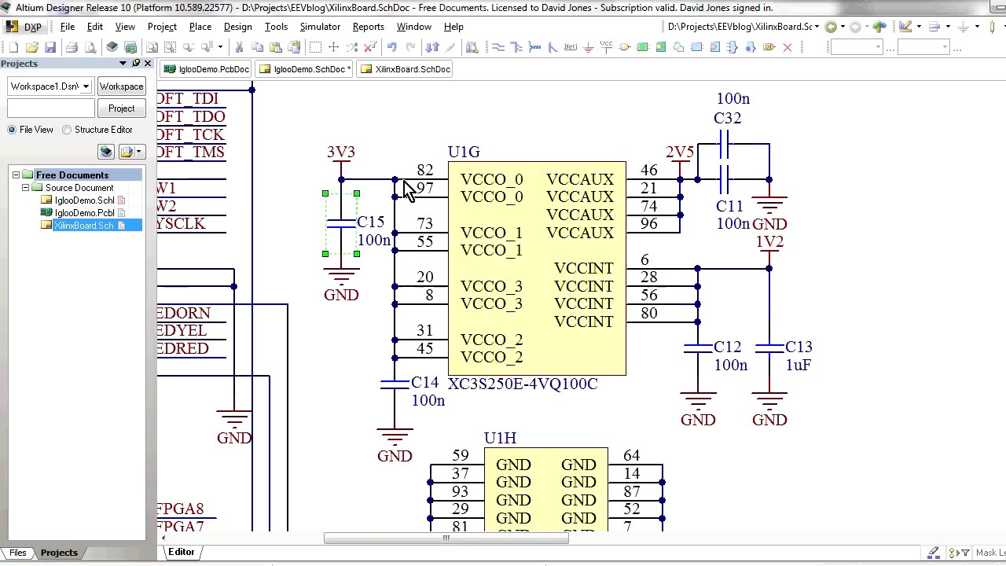
- Clear the C15 selection and examine U1G's VCCAUX pins with their 2V5 supply and capacitors C11 and C32
left_click(428, 178)
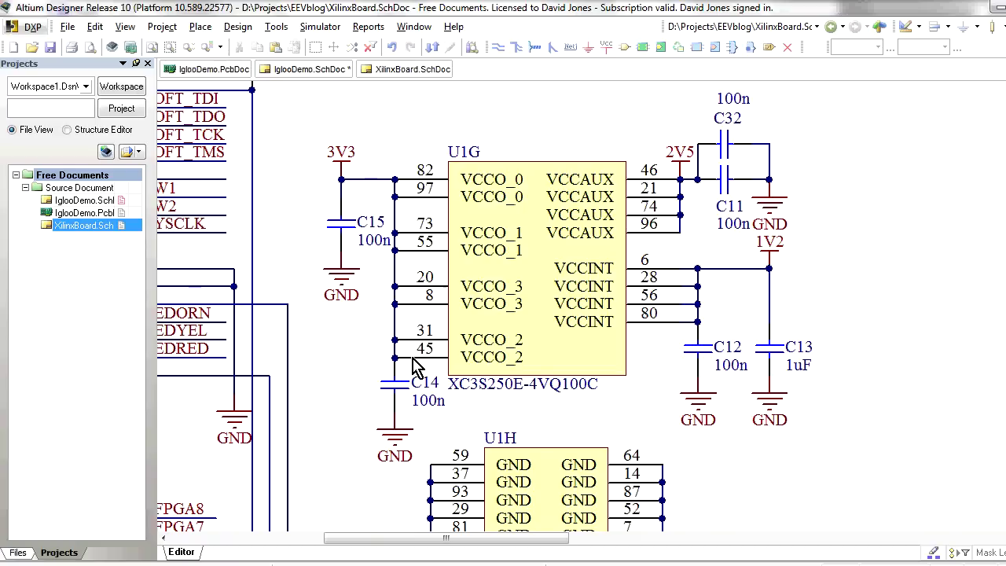
scroll(470, 287, "right", 2, "shift")
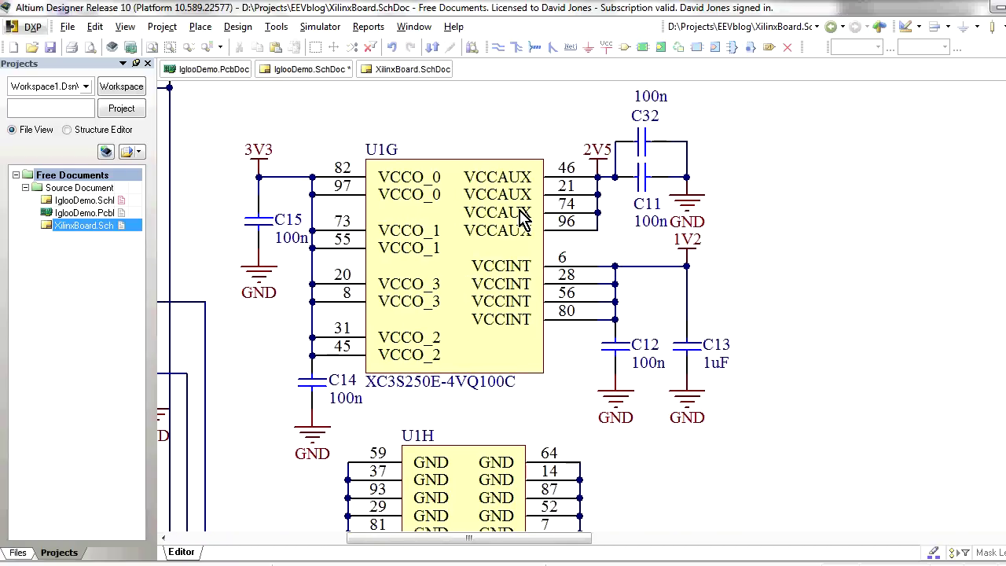
scroll(525, 217, "up", 3, "ctrl")
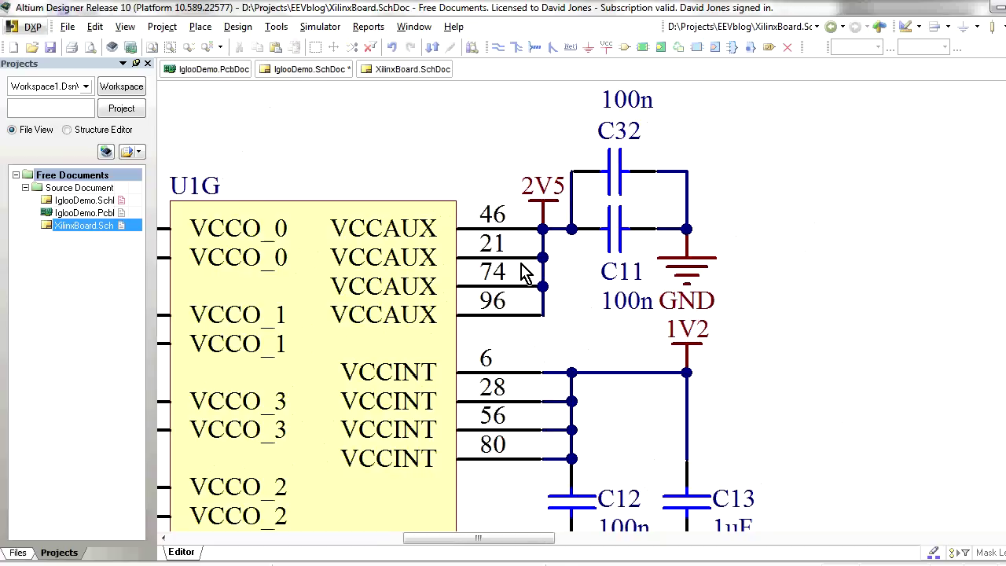
- Select the 2V5 power port at U1G's VCCAUX pins and trace the supply rails back to the LT3080 regulators
scroll(523, 270, "down", 1, "ctrl")
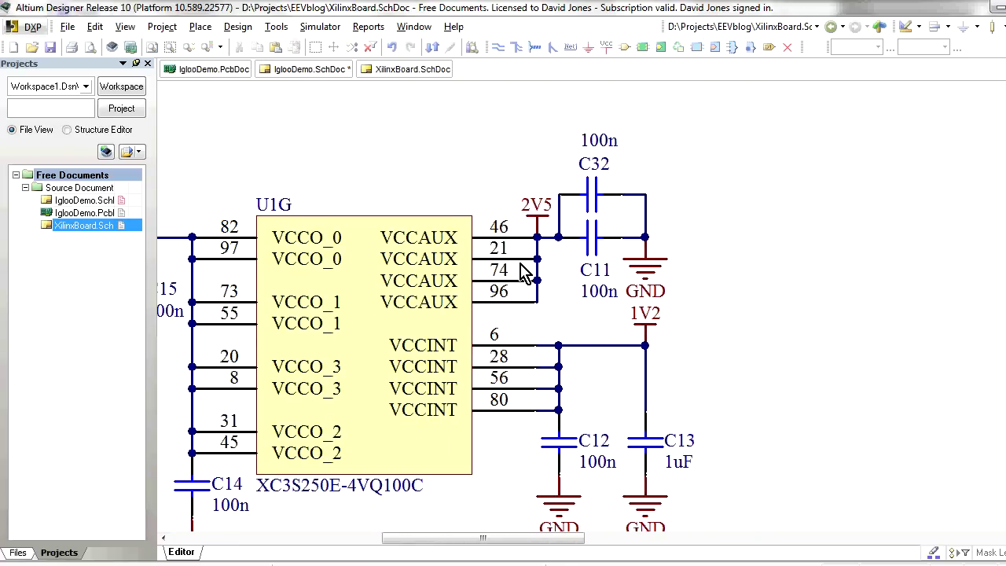
left_click(546, 219)
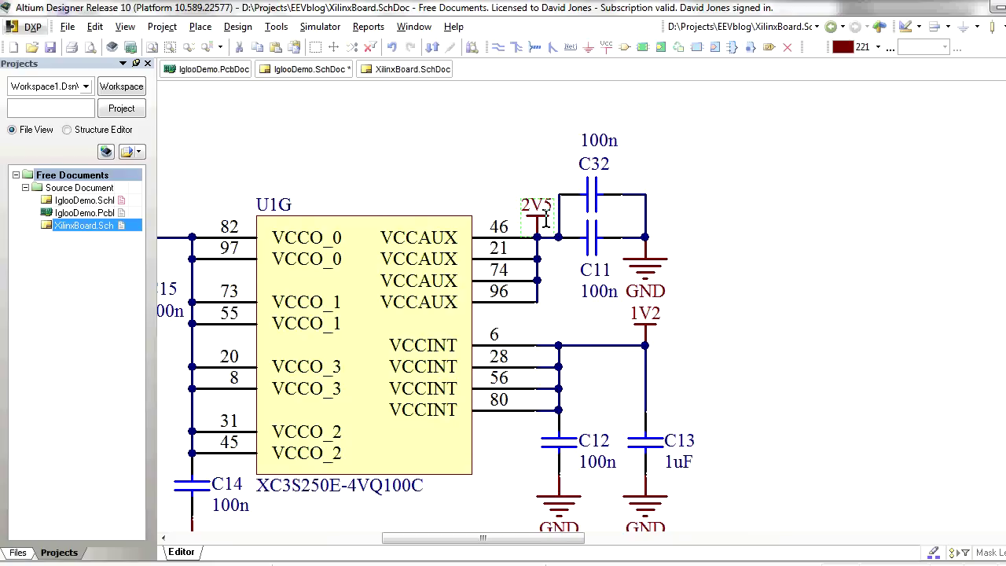
right_click_drag(881, 171, 704, 321)
scroll(722, 285, "down", 4, "ctrl")
right_click_drag(848, 254, 439, 339)
scroll(595, 265, "up", 5, "ctrl")
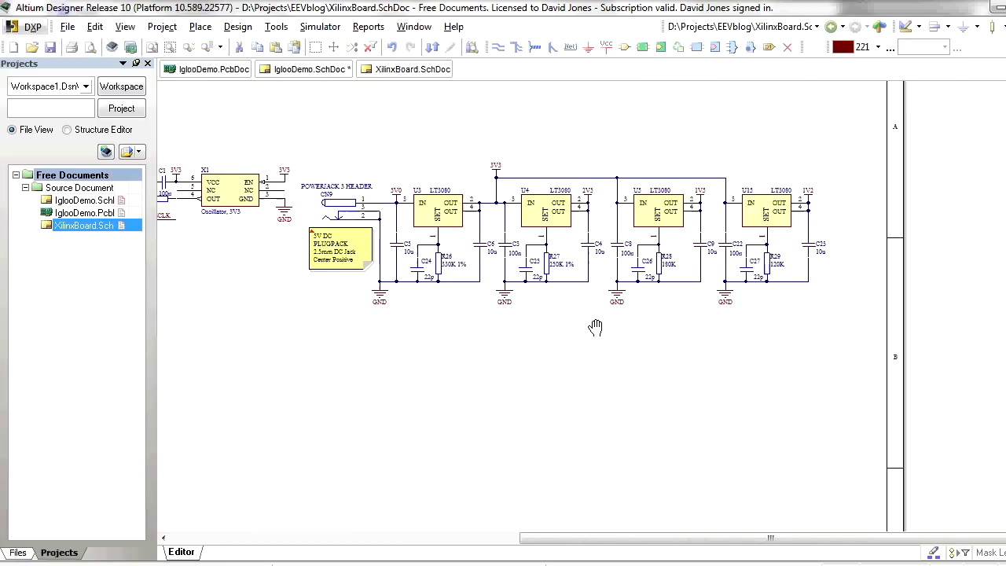
right_click_drag(514, 251, 607, 286)
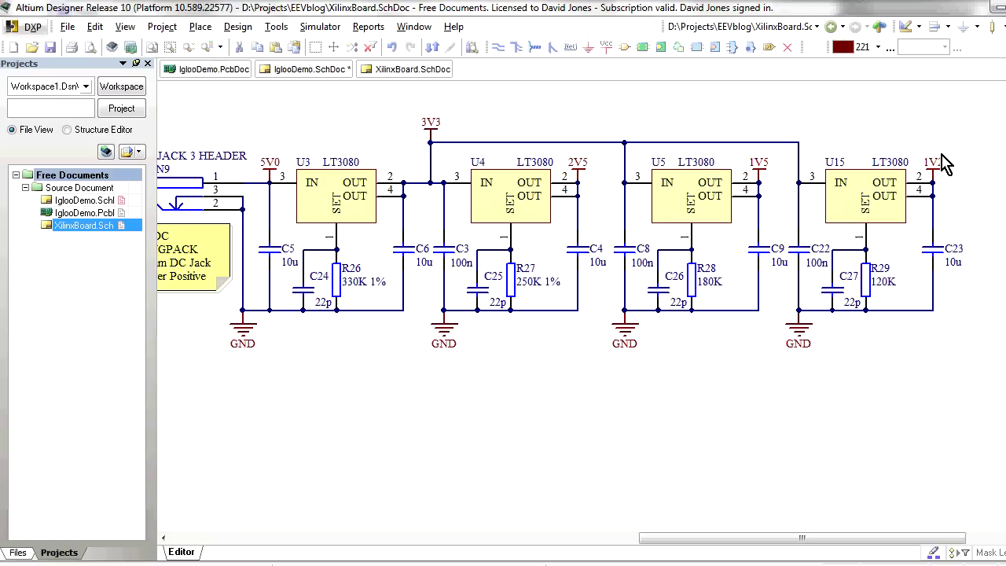
- Return to U1G and examine its VCCINT pins with the 1V2 supply and bypass capacitors C12 and C13
right_click_drag(464, 460, 760, 252)
scroll(760, 252, "up", 6)
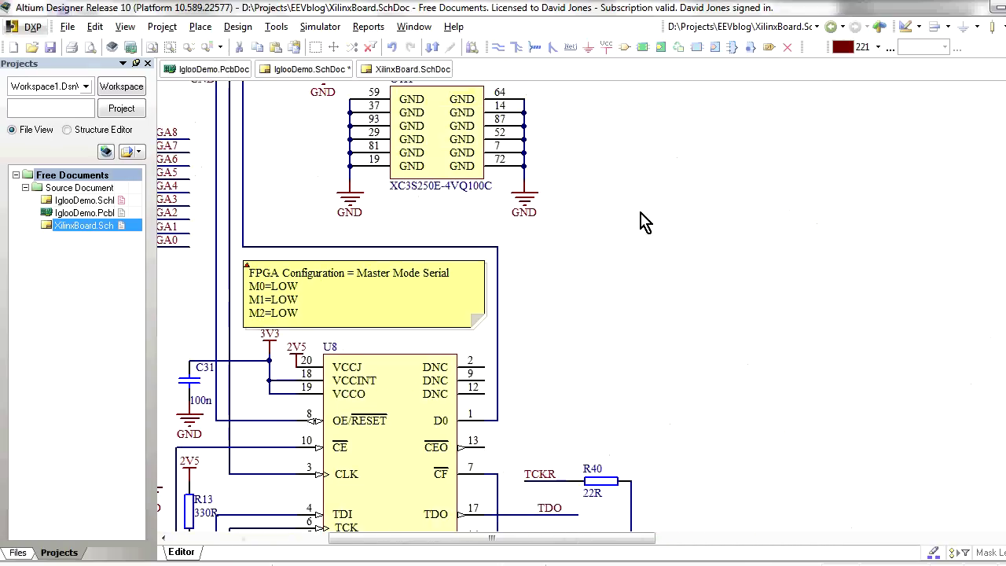
scroll(607, 236, "up", 2, "ctrl")
scroll(552, 249, "up", 2, "ctrl")
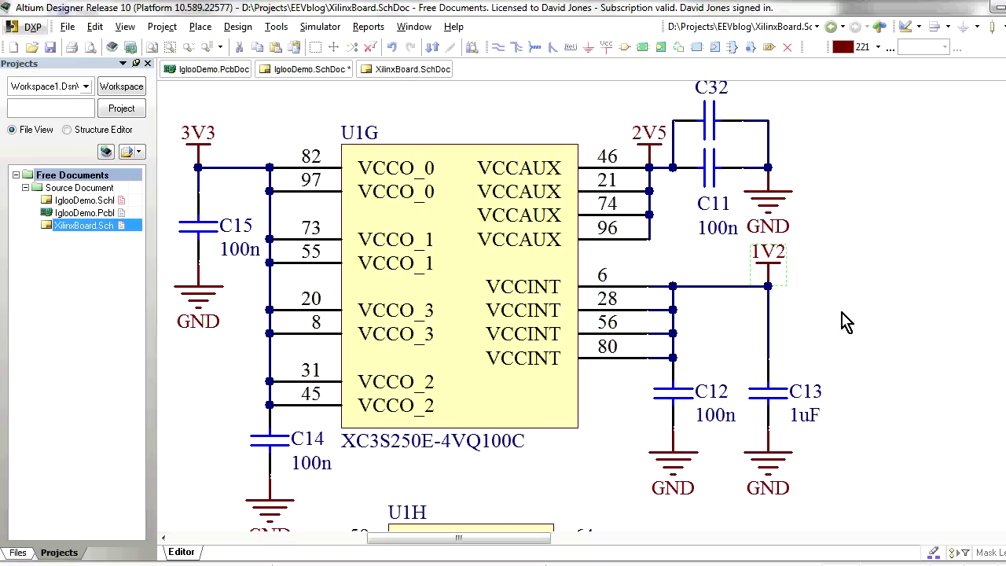
scroll(840, 332, "down", 2)
scroll(834, 306, "up", 3)
scroll(818, 290, "down", 1, "ctrl")
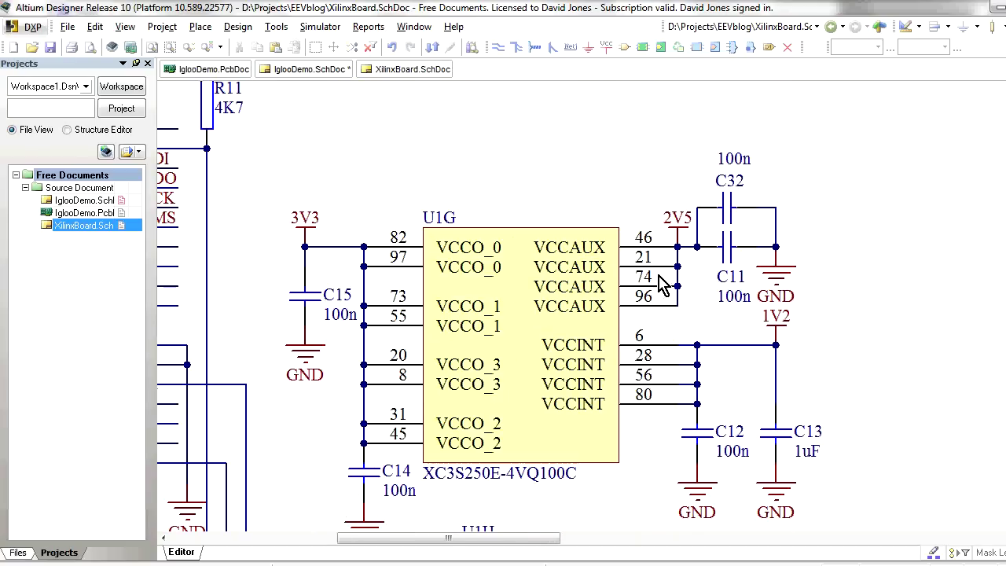
right_click_drag(688, 490, 731, 298)
scroll(573, 355, "up", 2, "ctrl")
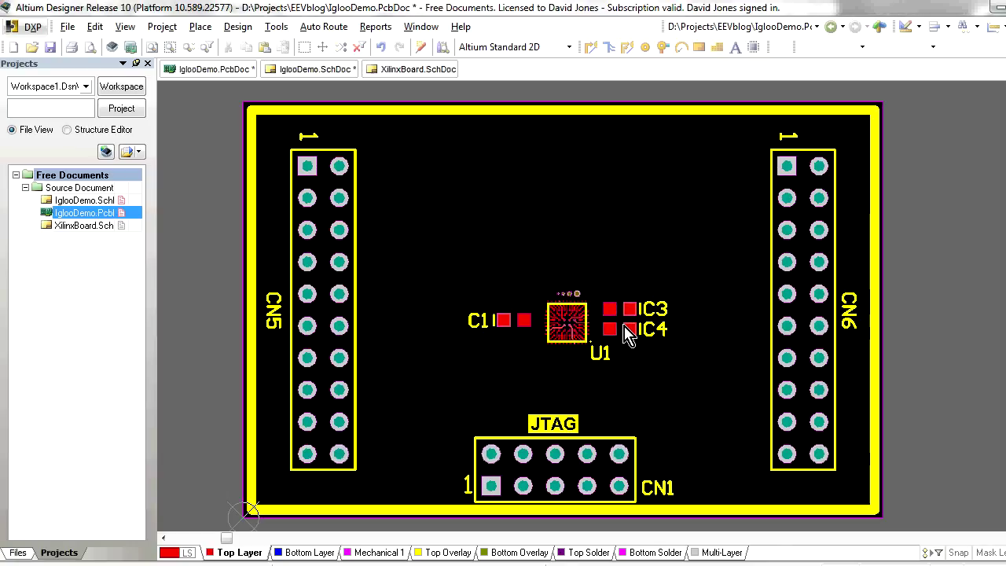
- Inspect U1's pad fanout on the IglooDemo PCB, displaying the Top Layer in single-layer mode
scroll(621, 346, "up", 1, "ctrl")
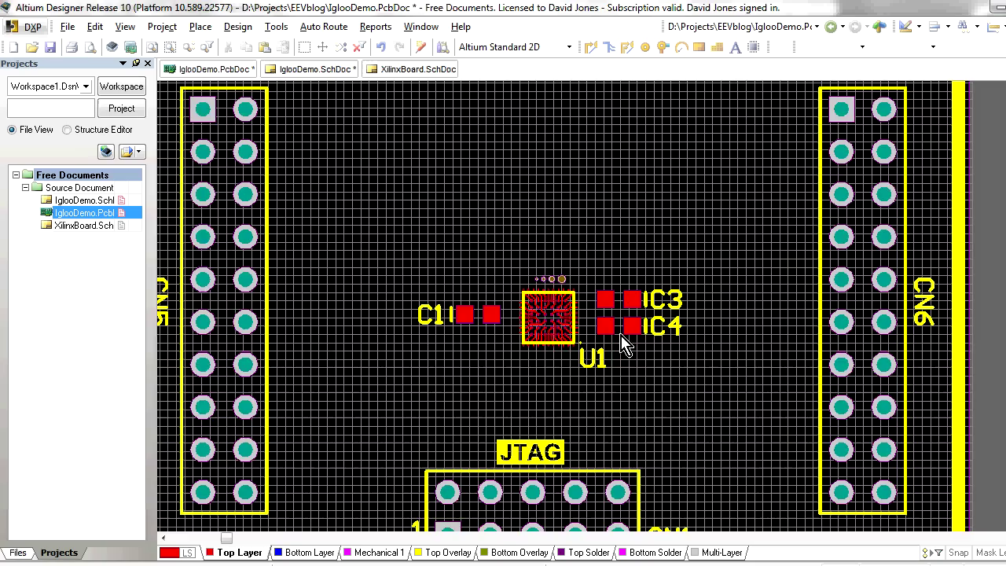
scroll(585, 341, "up", 5, "ctrl")
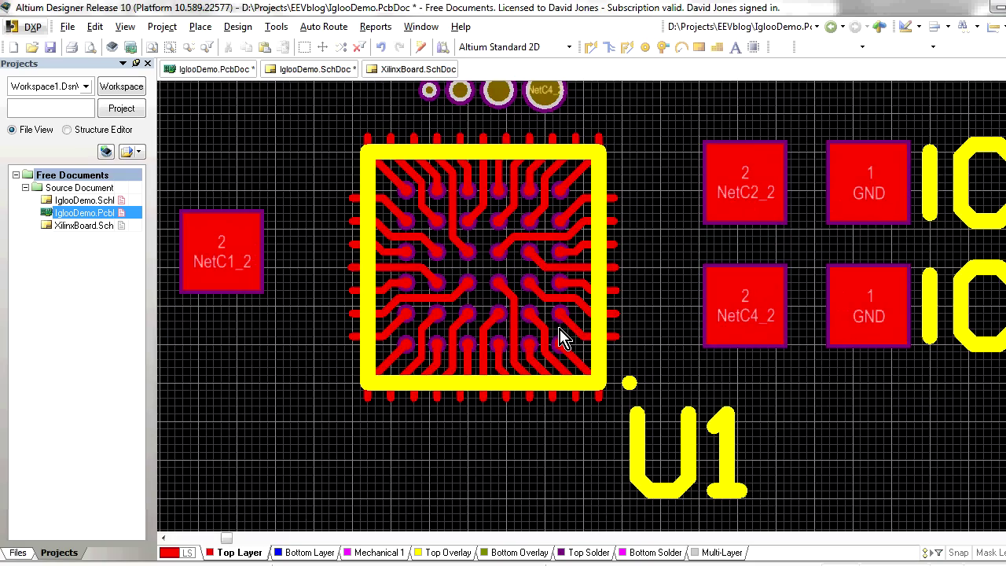
scroll(559, 338, "down", 2, "ctrl")
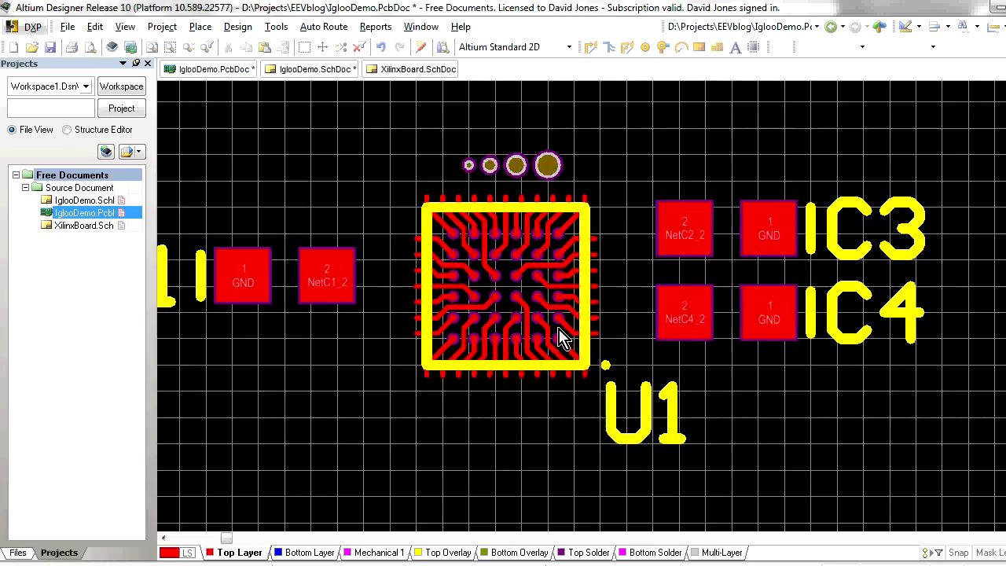
scroll(558, 337, "up", 3, "ctrl")
scroll(597, 334, "up", 1)
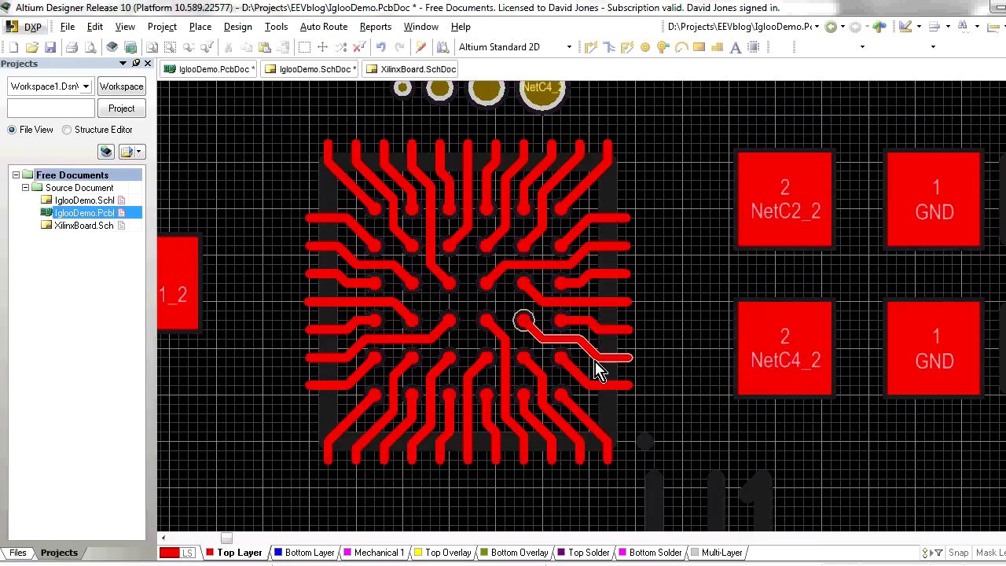
key("shift+s")
- Show the board in 3D and examine U1 with its neighbouring capacitors from above
key("3")
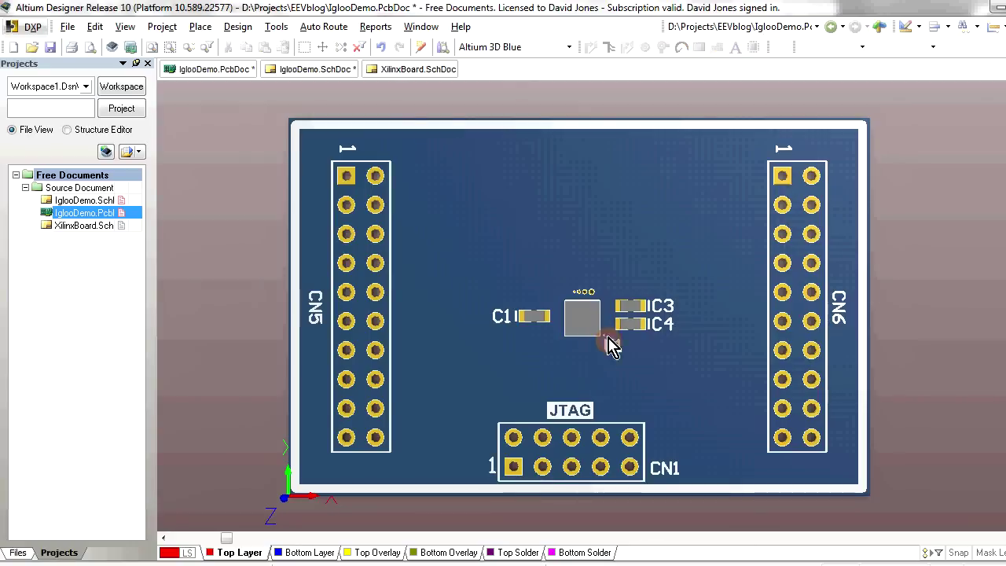
scroll(593, 322, "up", 5, "ctrl")
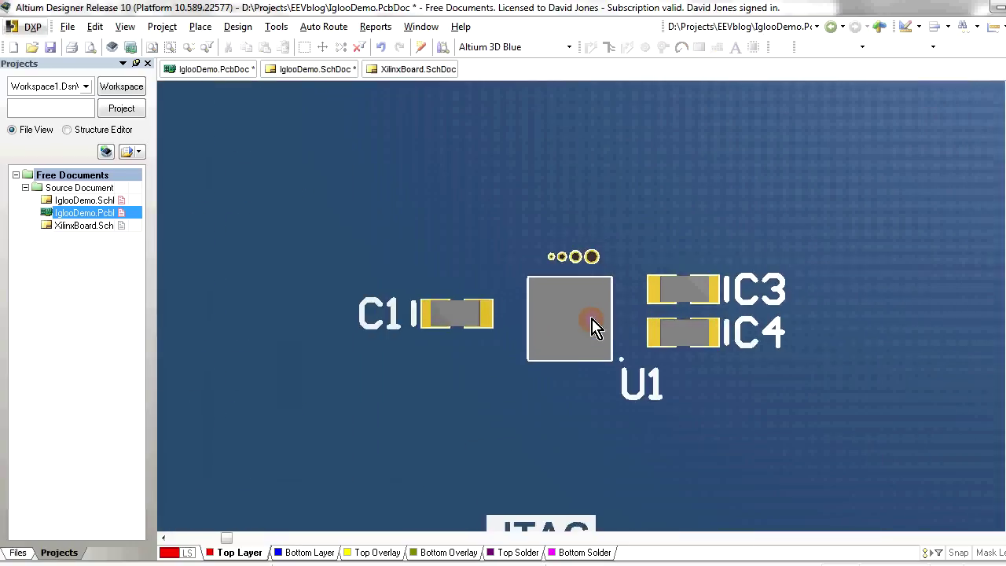
right_click_drag(690, 342, 611, 321)
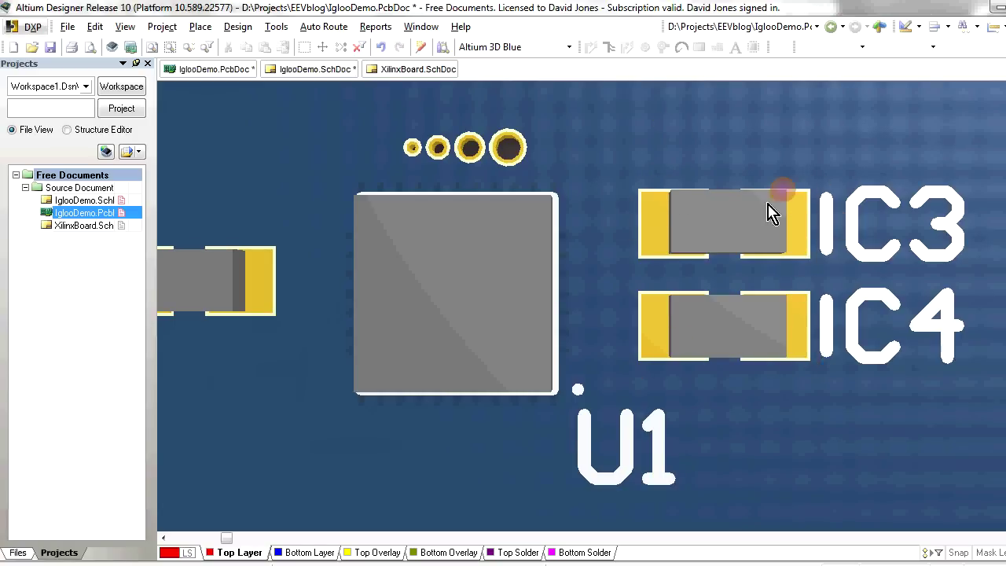
scroll(730, 287, "right", 3, "shift")
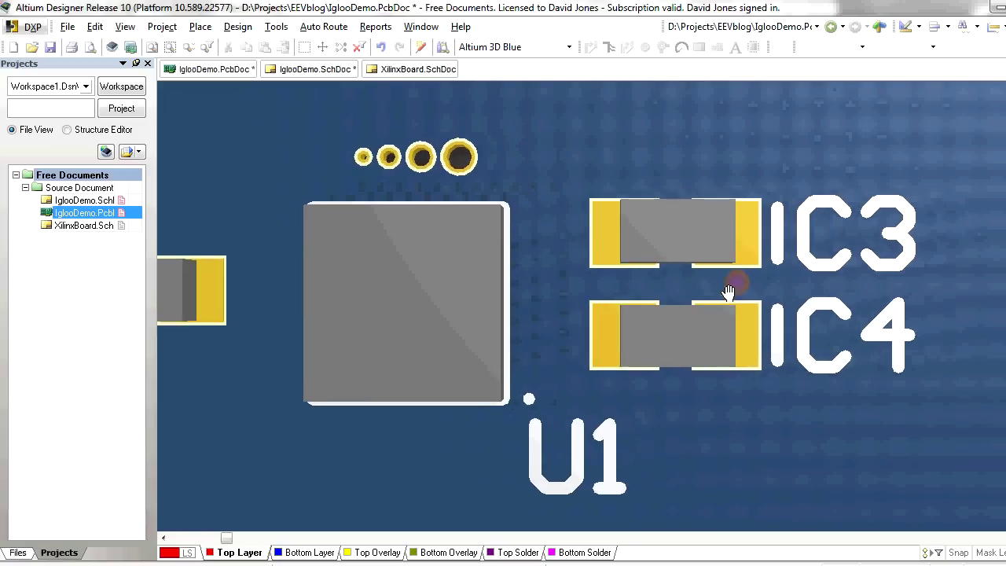
scroll(640, 316, "down", 4, "ctrl")
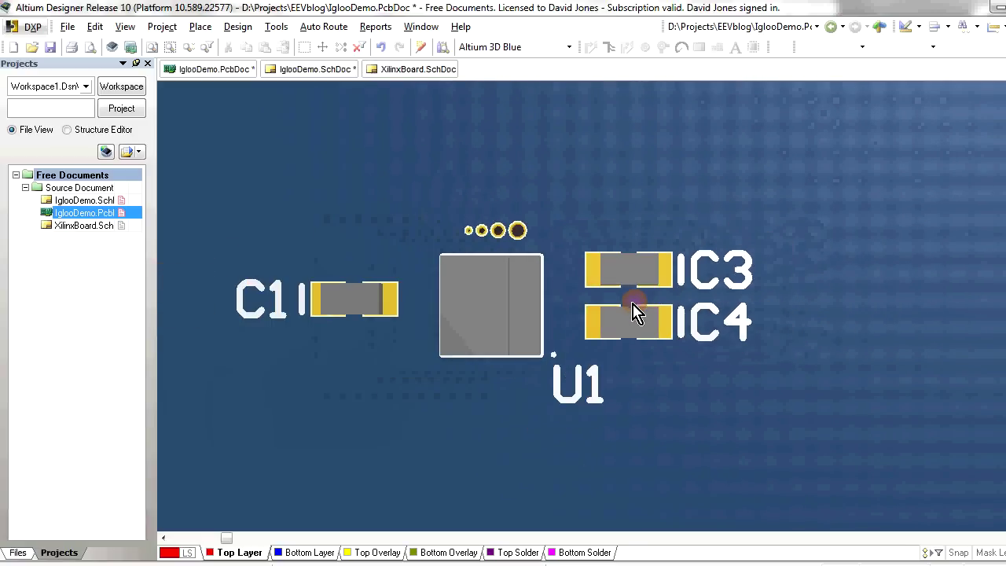
- Tilt the 3D board and view it both as a whole and up close around U1
right_click_drag(640, 316, 621, 275, "shift")
scroll(618, 315, "down", 5, "ctrl")
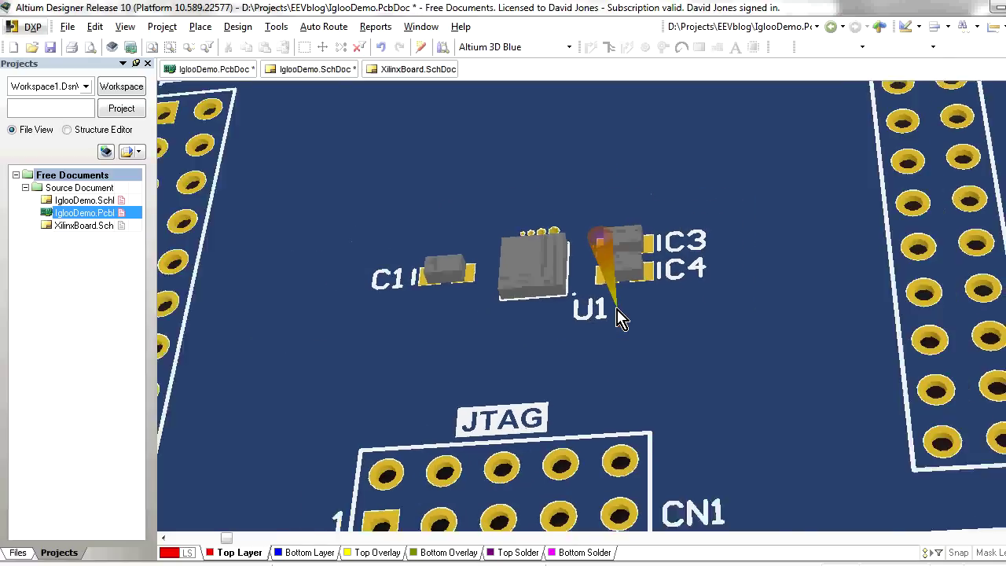
scroll(618, 318, "down", 3, "ctrl")
right_click_drag(618, 318, 626, 330, "shift")
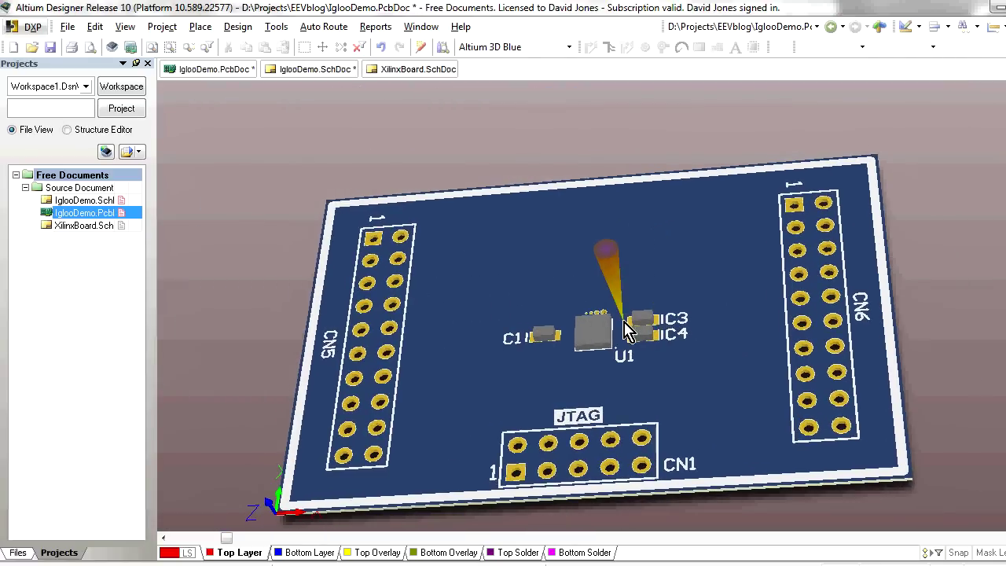
scroll(626, 330, "up", 3, "ctrl")
scroll(626, 330, "up", 6, "ctrl")
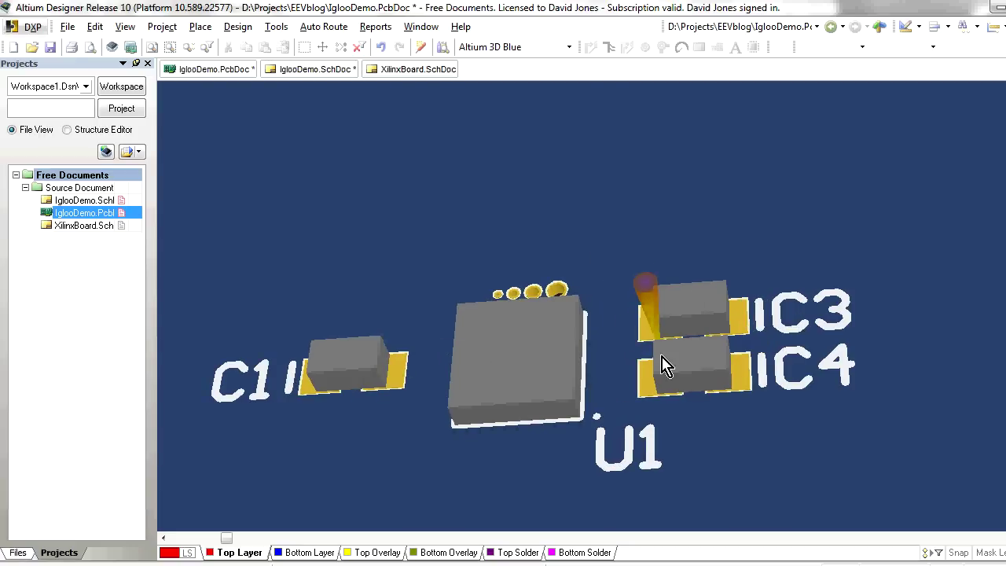
scroll(663, 283, "down", 7, "ctrl")
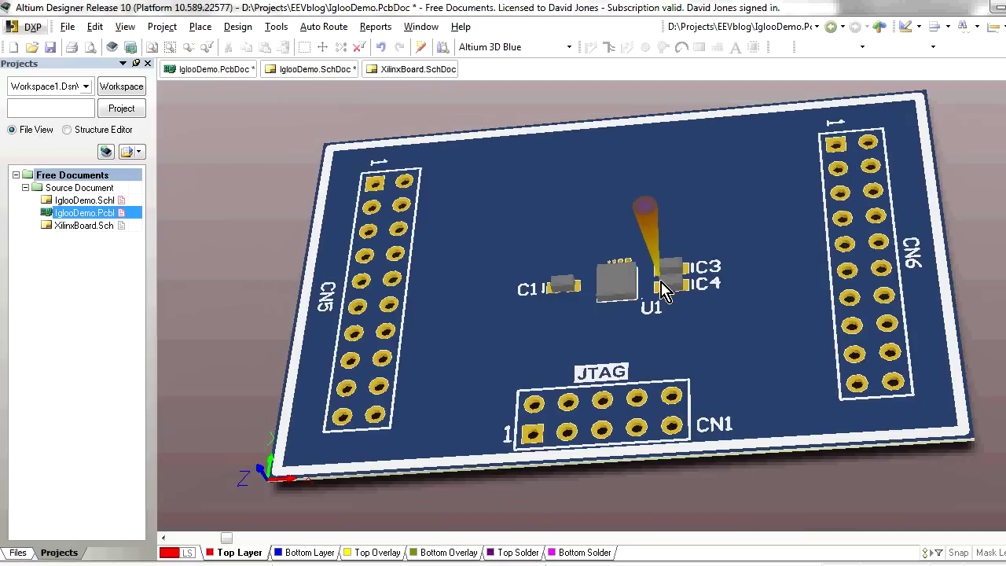
right_click_drag(665, 277, 659, 294, "shift")
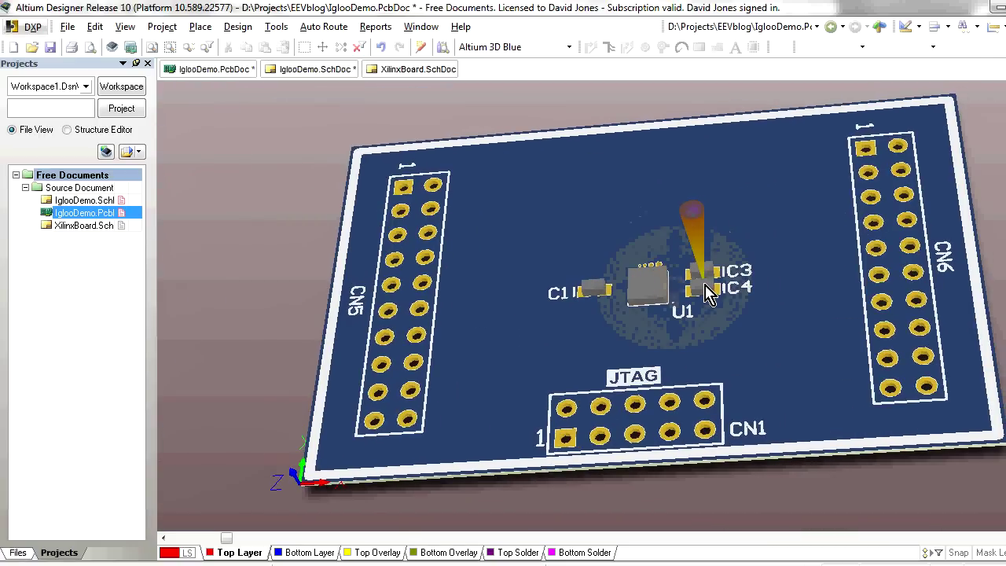
- Return to the 2D layout and examine U1's Top Layer fanout traces up close
key("2")
scroll(692, 291, "up", 1, "ctrl")
scroll(656, 319, "up", 3, "ctrl")
scroll(652, 315, "up", 4, "ctrl")
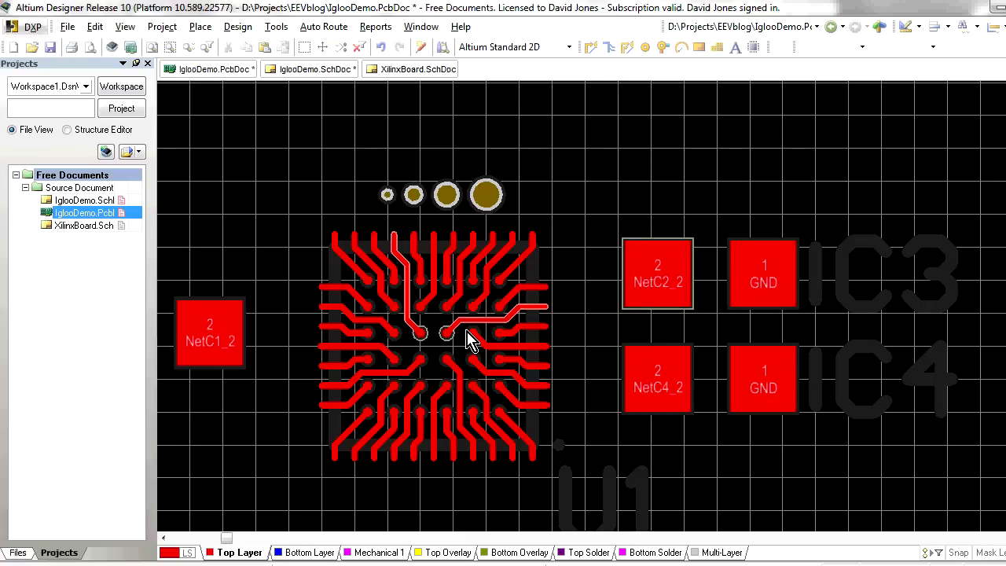
scroll(425, 354, "up", 1, "ctrl")
scroll(428, 353, "up", 1, "ctrl")
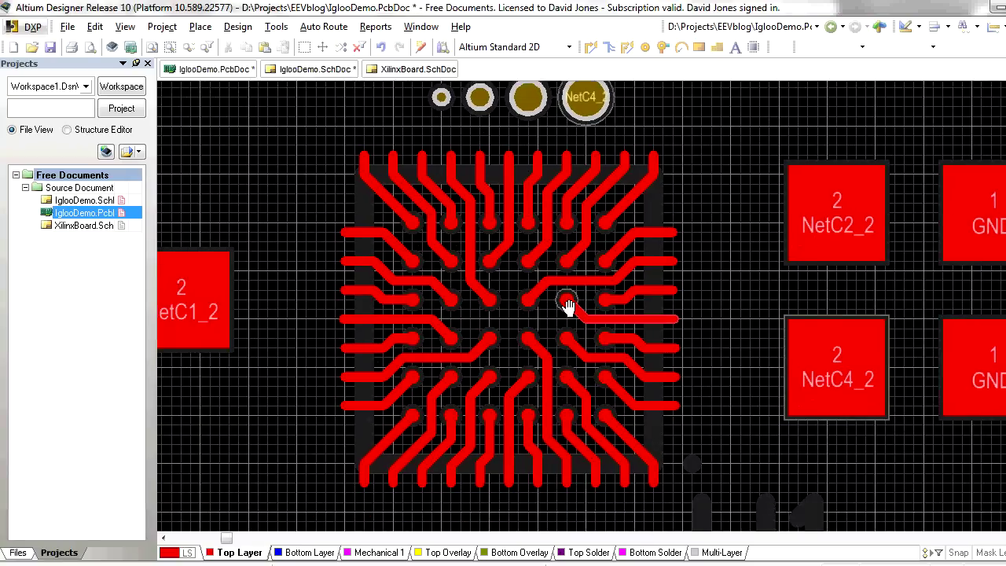
scroll(579, 306, "up", 2, "ctrl")
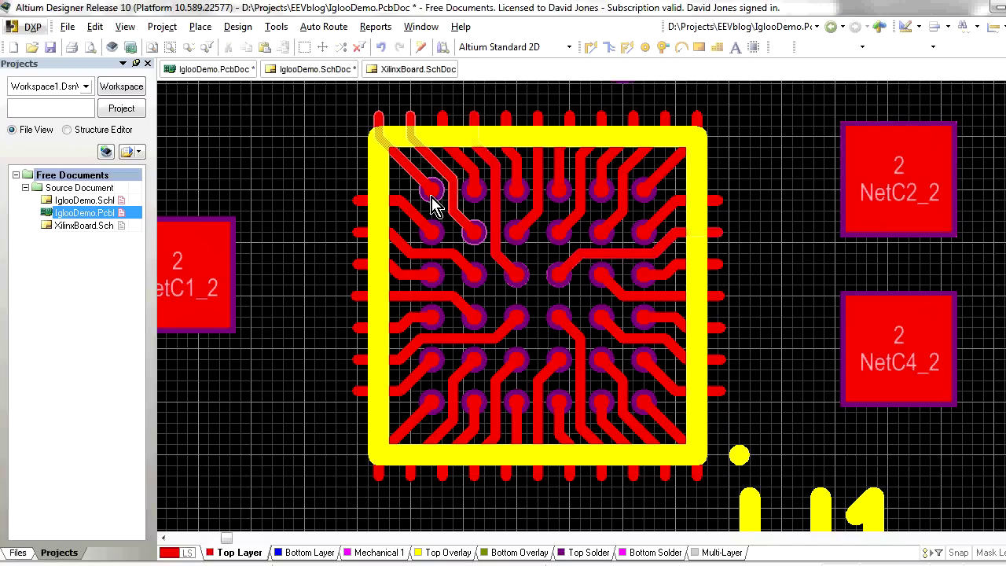
- Examine the corner pad and the net names on the traces inside U1's pad array
left_click(644, 192)
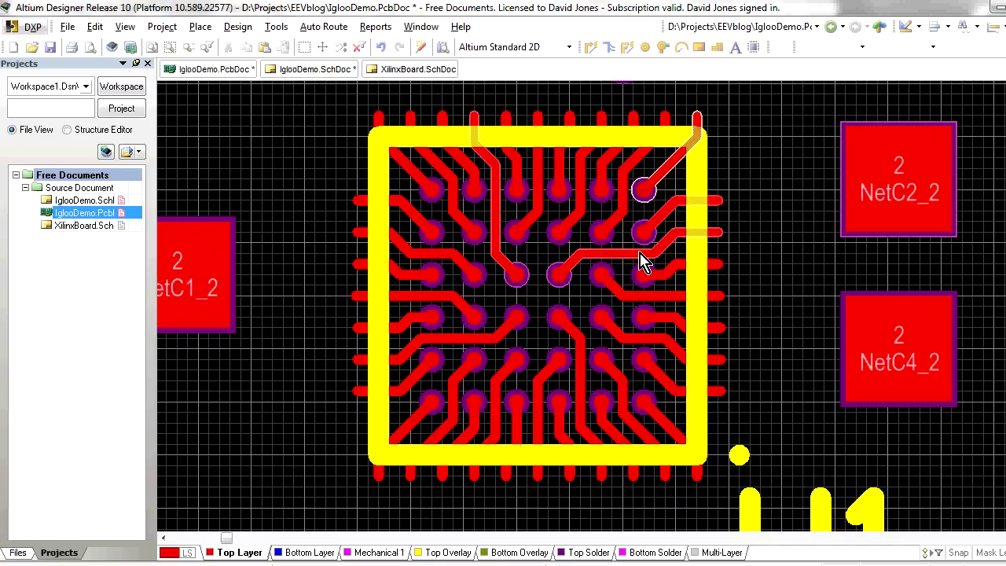
scroll(539, 303, "up", 1, "ctrl")
scroll(539, 303, "up", 3, "ctrl")
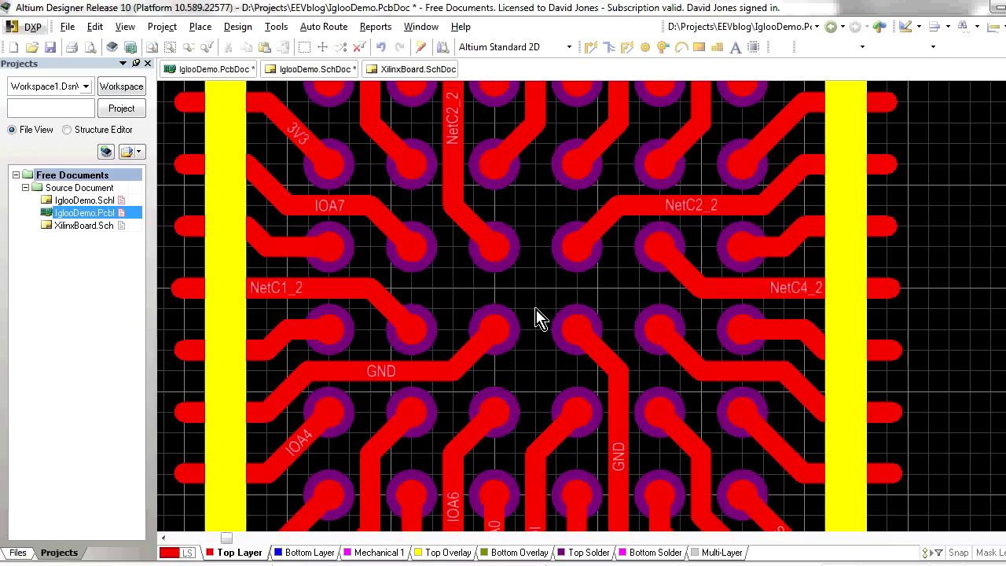
scroll(541, 307, "down", 2, "ctrl")
scroll(541, 307, "down", 1, "ctrl")
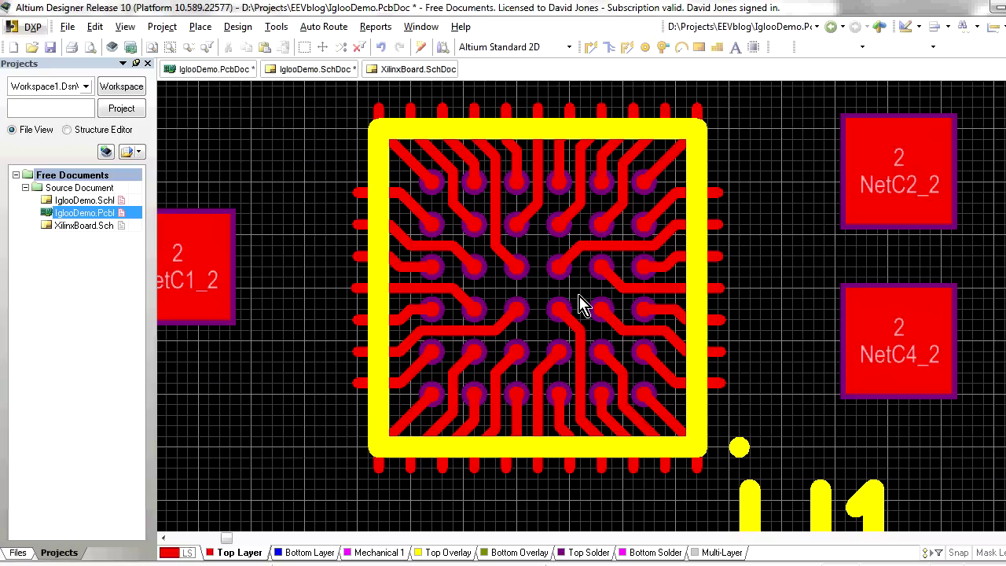
scroll(582, 303, "down", 1, "ctrl")
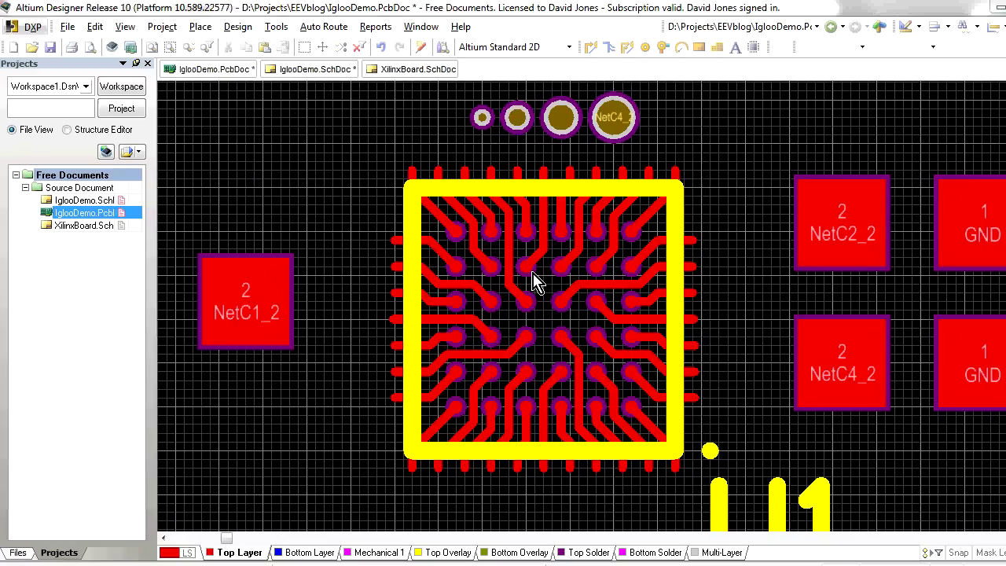
- Trace the NetC2_2 tracks to U1's inner pads and inspect the space between the central pads
left_click_drag(535, 282, 525, 301)
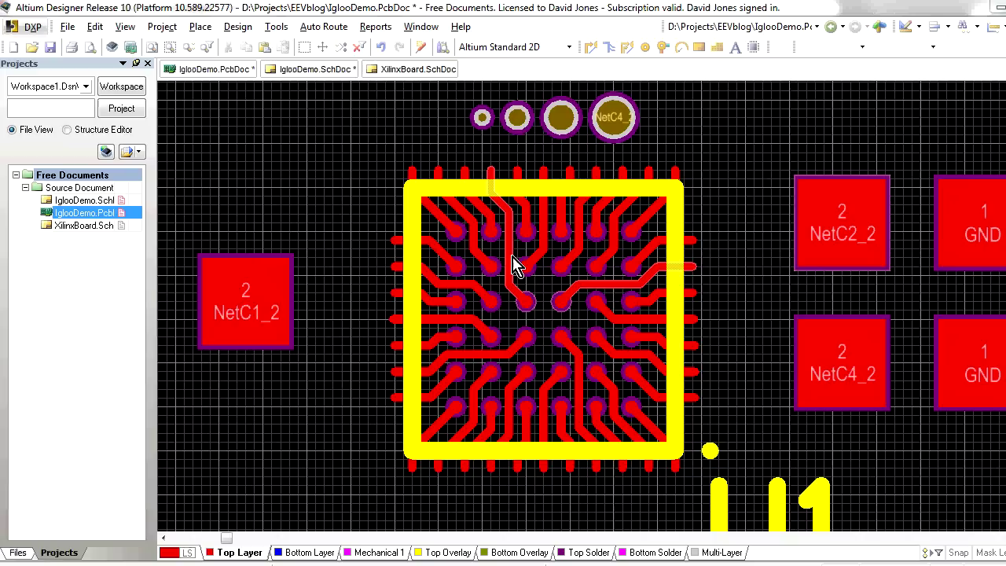
left_click_drag(515, 264, 535, 311)
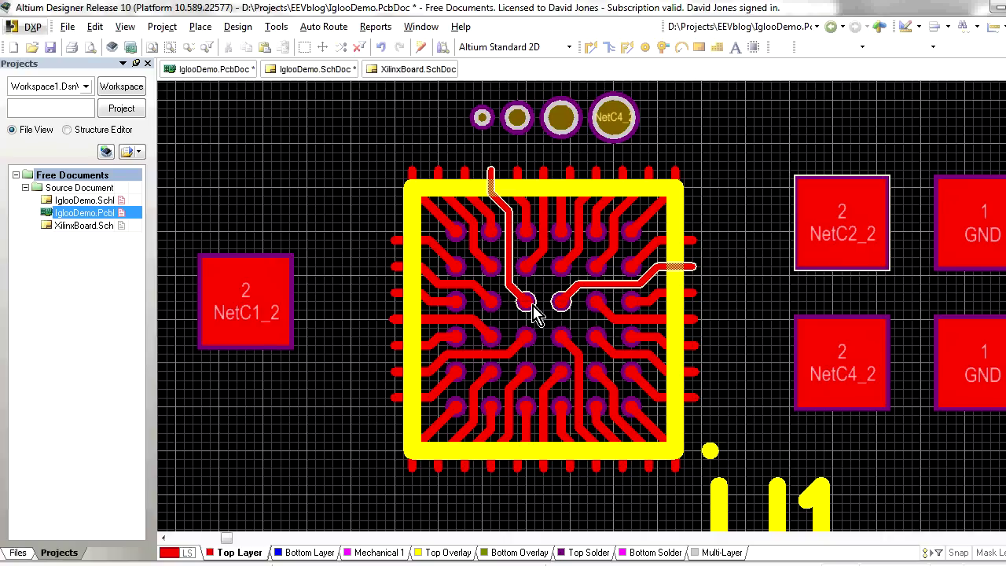
left_click_drag(535, 311, 534, 310)
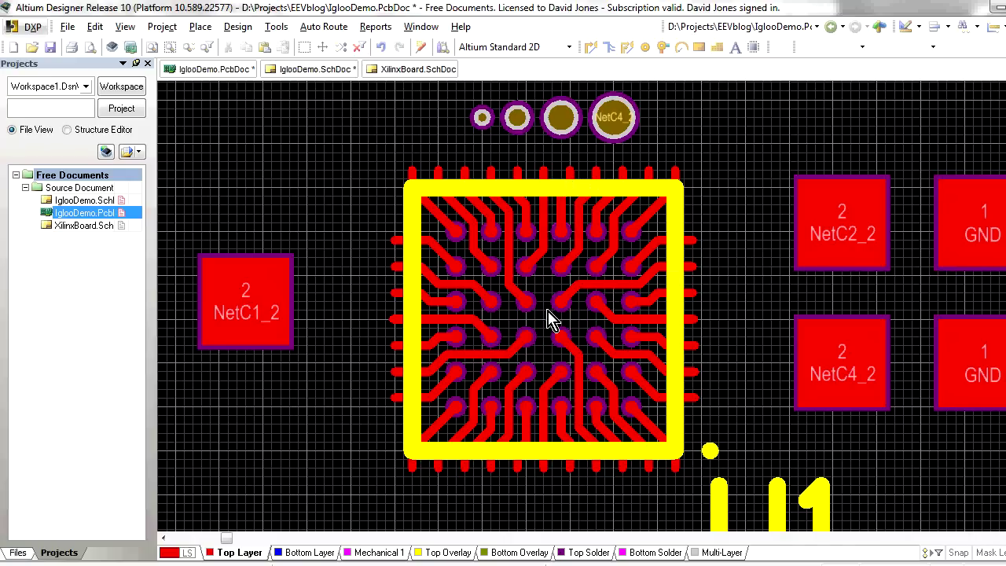
scroll(543, 332, "up", 5, "ctrl")
scroll(543, 333, "up", 3, "ctrl")
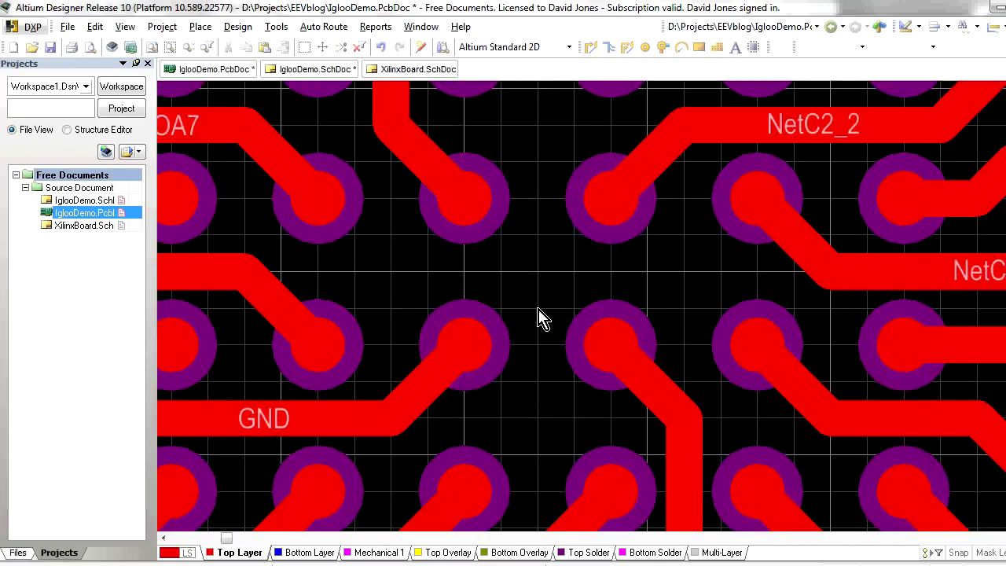
scroll(541, 319, "down", 3, "ctrl")
scroll(541, 277, "down", 4, "ctrl")
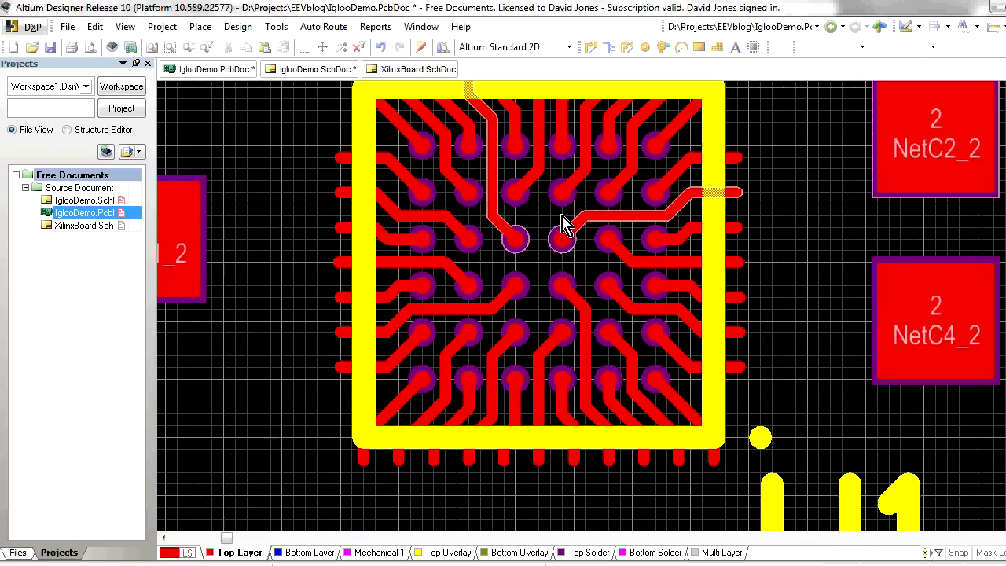
right_click_drag(566, 224, 557, 265)
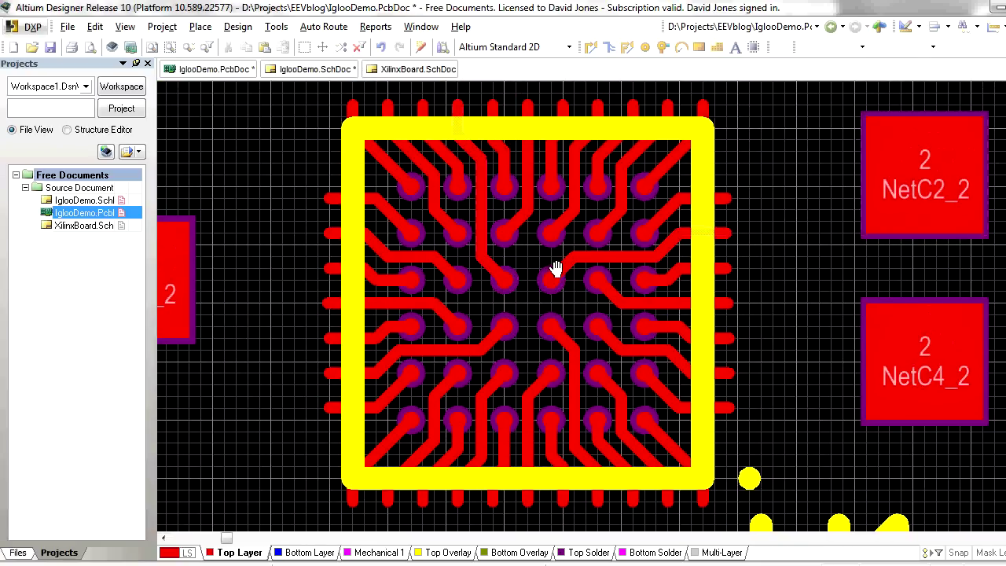
- Open the properties of the horizontal NetC2_2 track inside U1 and check its width in mil
scroll(551, 272, "down", 2, "ctrl")
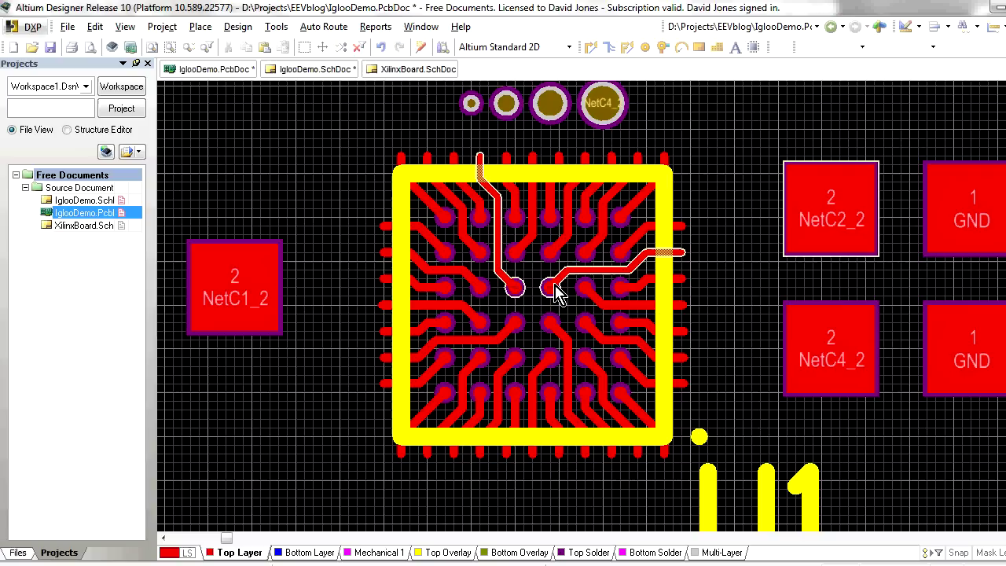
scroll(601, 276, "up", 4, "ctrl")
double_click(593, 276)
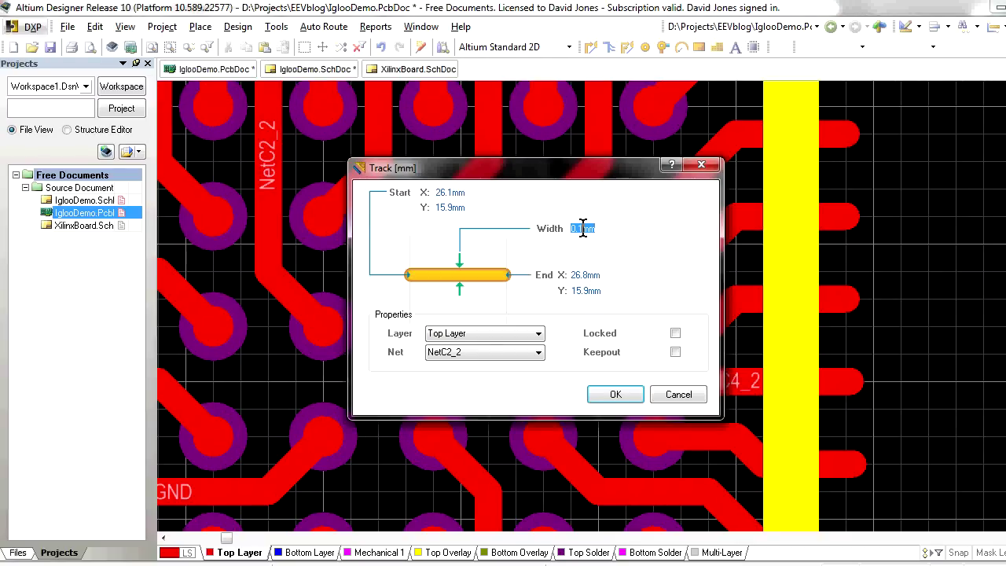
key("ctrl+q")
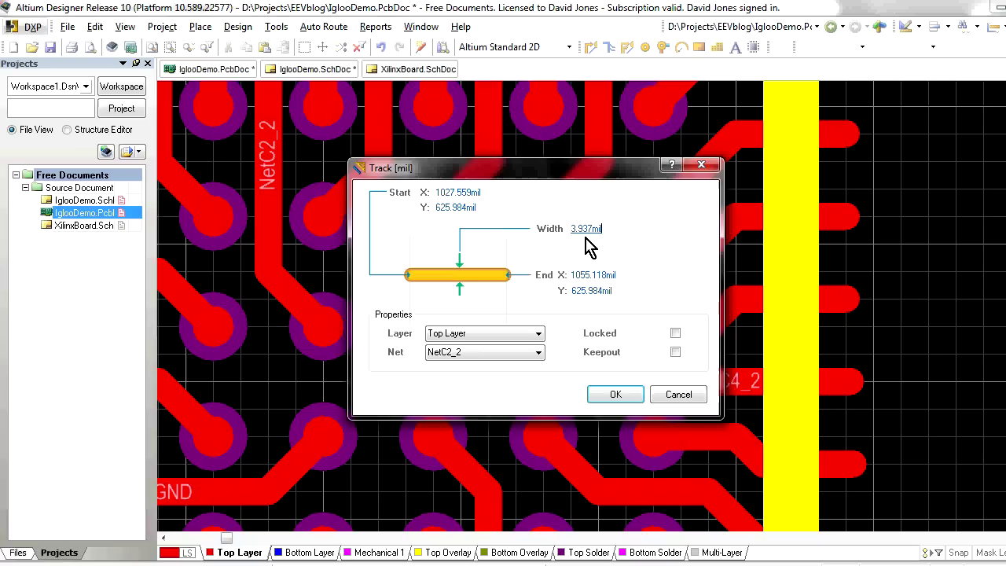
left_click(678, 397)
- Examine how U1's Top Layer tracks escape the pad array, from the outer edge to the central pads
scroll(875, 296, "down", 4, "ctrl")
right_click_drag(876, 294, 791, 292)
scroll(726, 293, "down", 3, "ctrl")
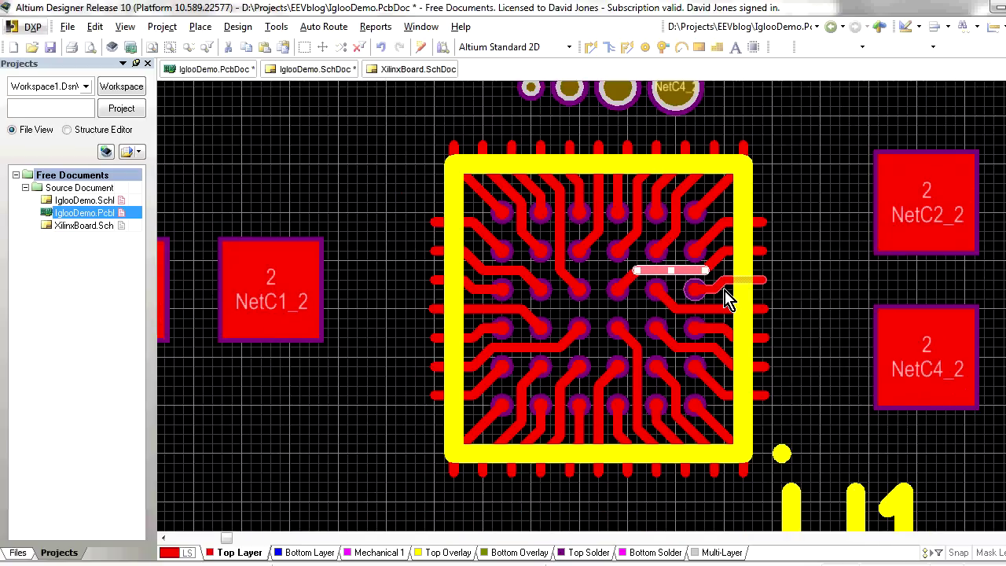
key("Delete")
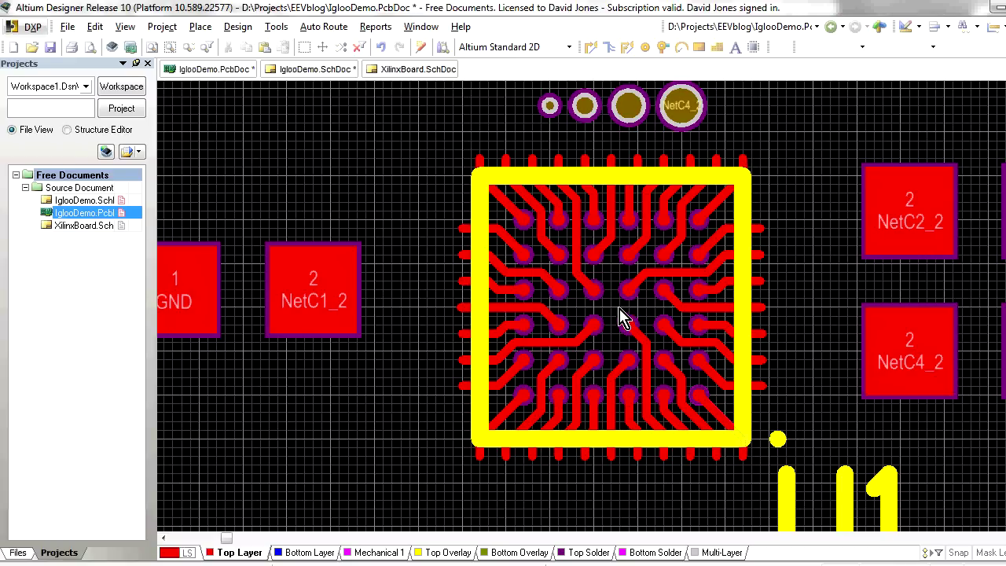
right_click_drag(621, 314, 565, 328)
scroll(565, 328, "up", 2, "ctrl")
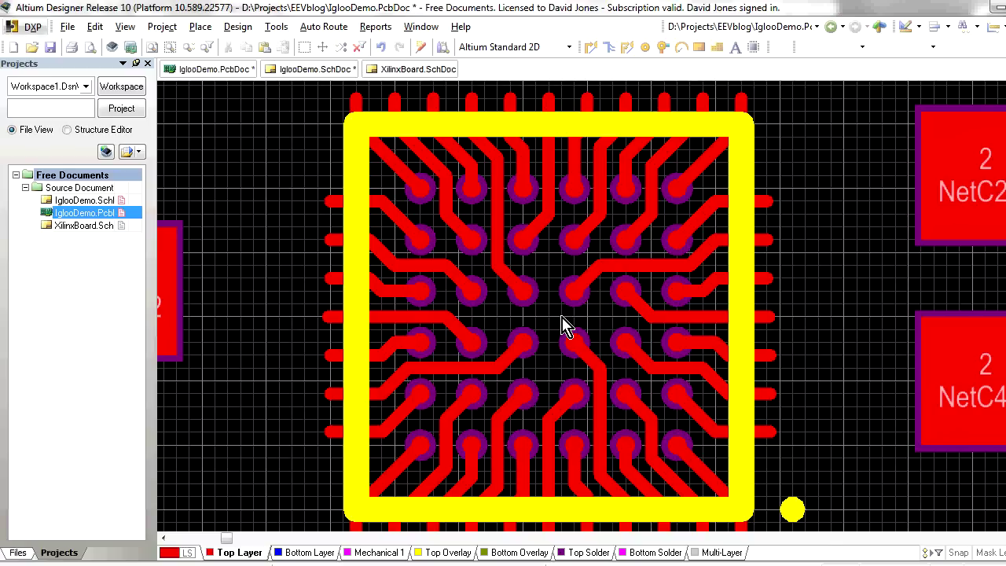
scroll(659, 283, "up", 1, "ctrl")
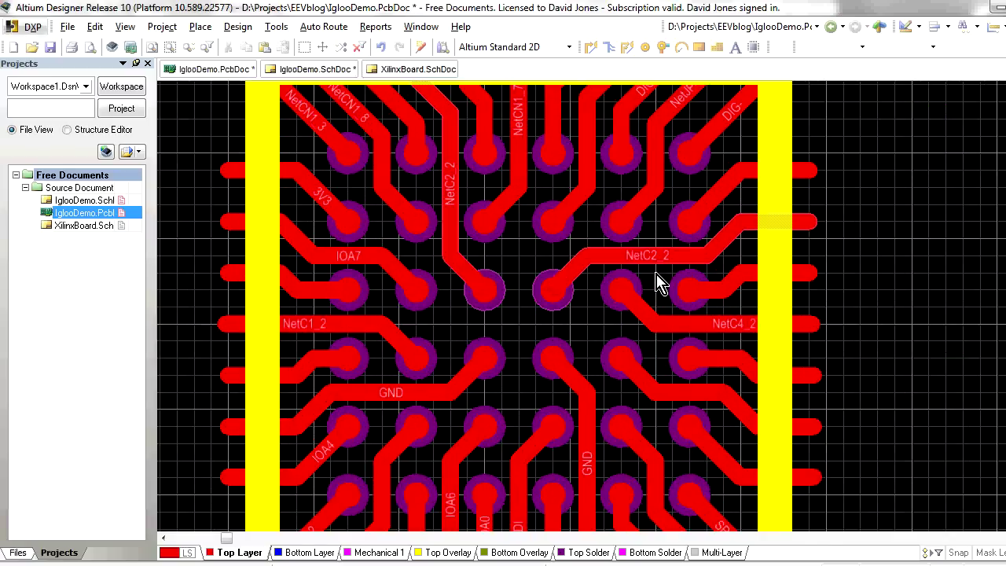
- Highlight the horizontal NetC2_2 segment between U1's pad rows, inspect its spacing up close, and clear the selection
scroll(659, 283, "up", 2, "ctrl")
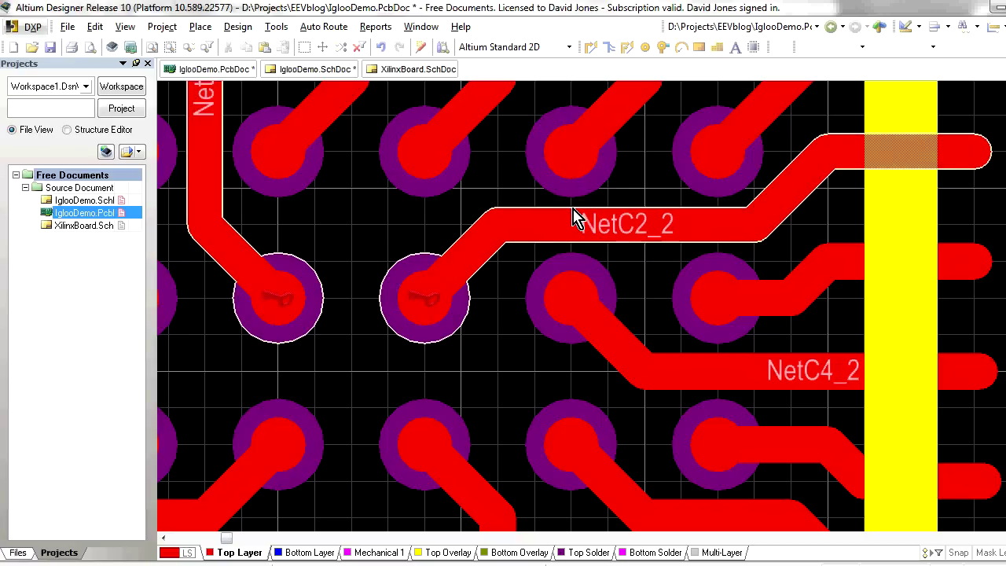
left_click(624, 227)
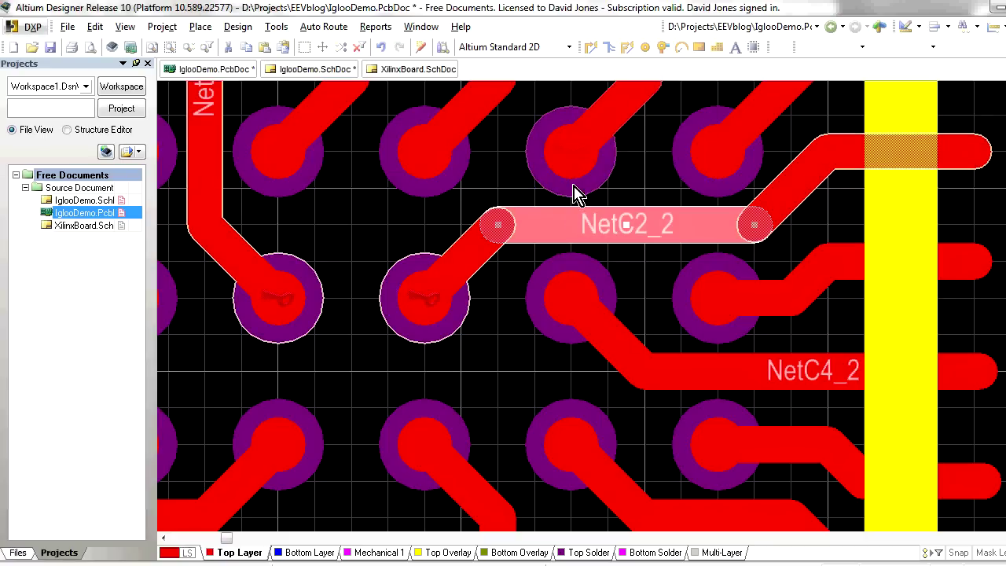
scroll(618, 225, "down", 5, "ctrl")
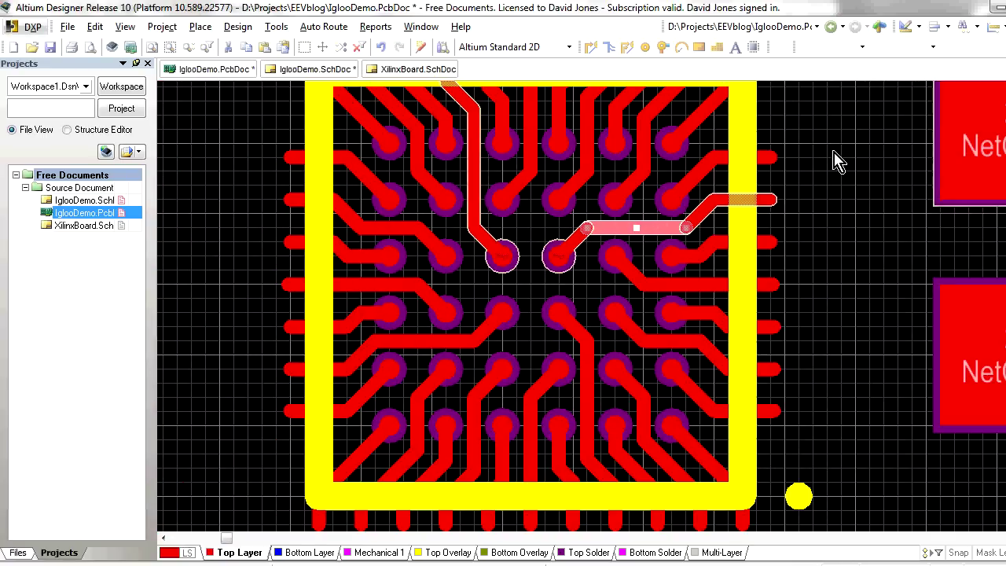
scroll(831, 220, "up", 1)
left_click(860, 234)
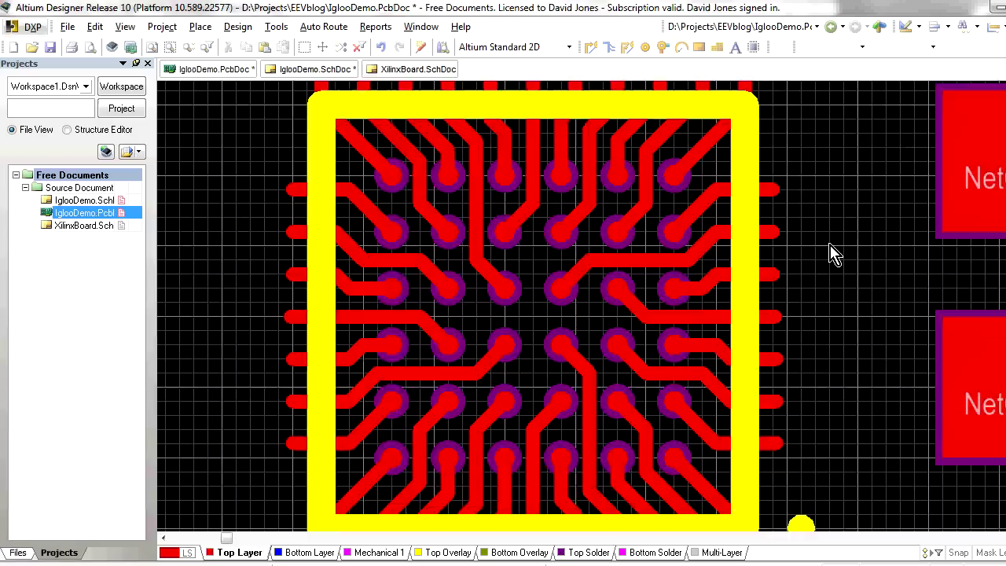
scroll(834, 254, "down", 1, "ctrl")
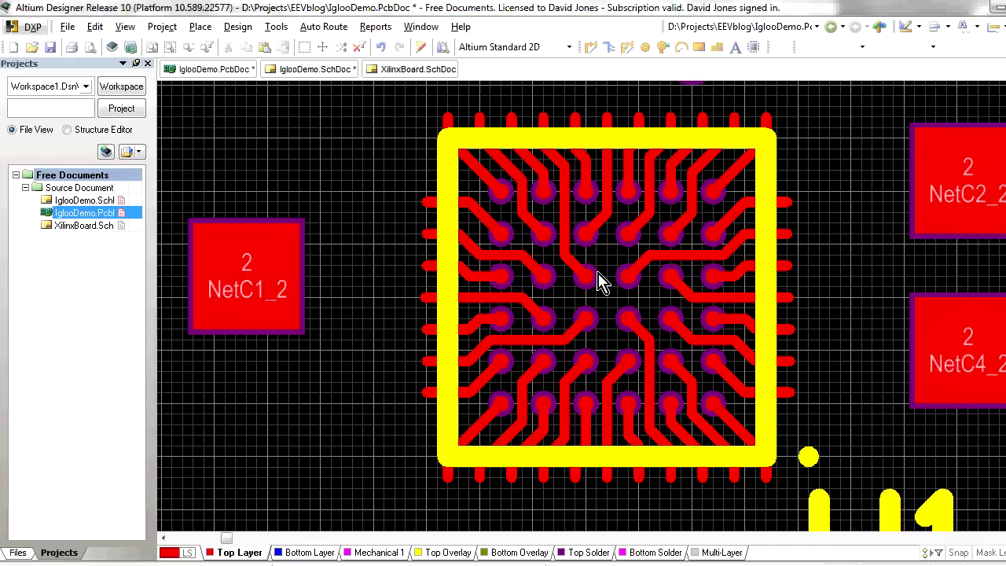
left_click(607, 212)
key("Delete")
left_click(591, 264)
- Open the properties of the smallest sample via above U1 and check its hole size and diameter
scroll(591, 265, "down", 1, "ctrl")
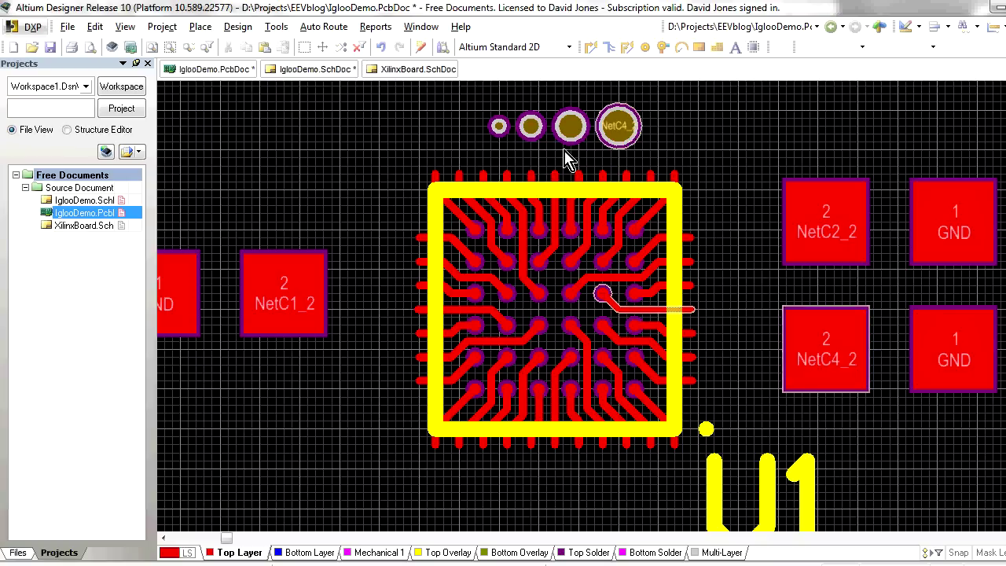
scroll(563, 159, "up", 4, "ctrl")
right_click_drag(493, 179, 562, 258)
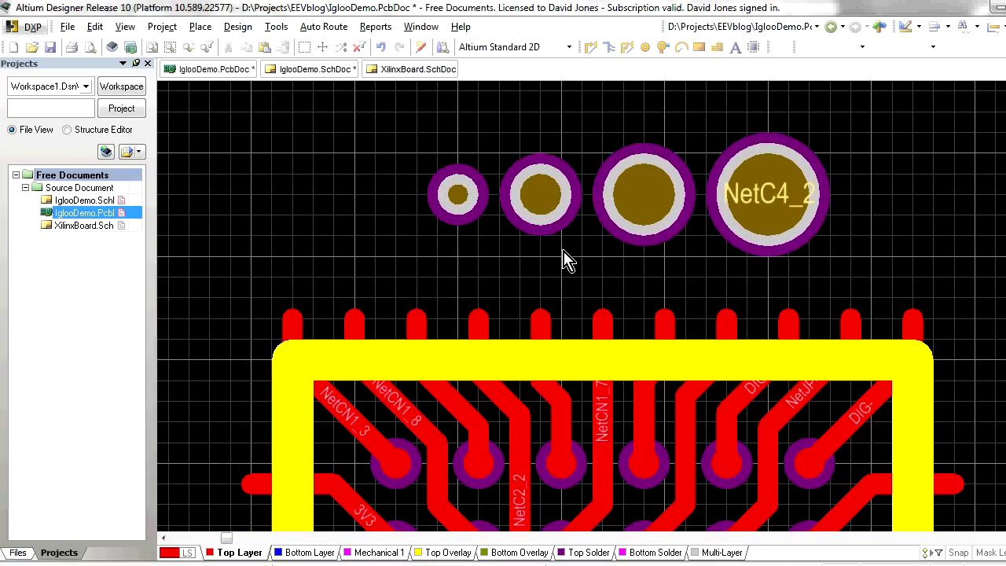
scroll(542, 269, "up", 1, "ctrl")
scroll(548, 270, "up", 1)
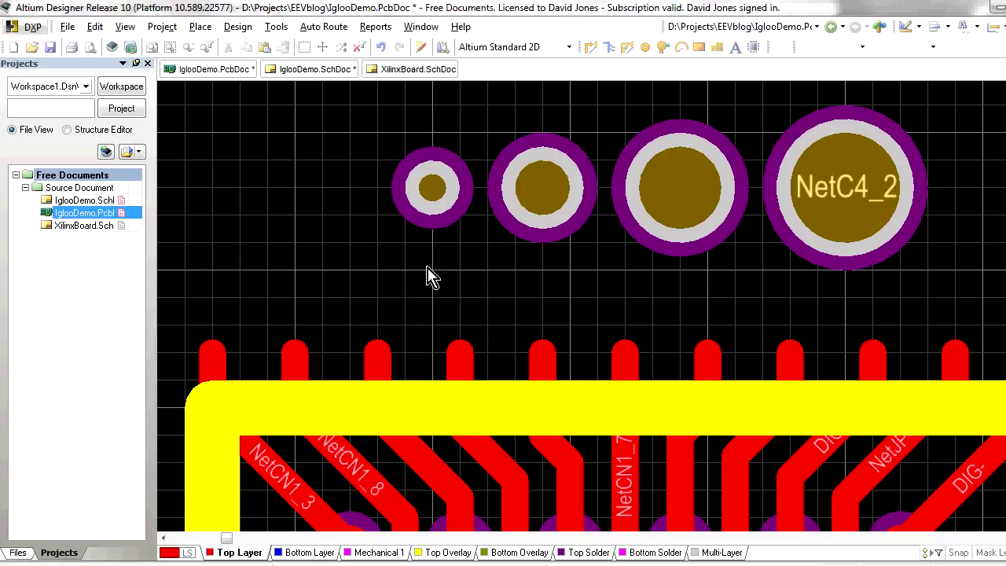
double_click(437, 192)
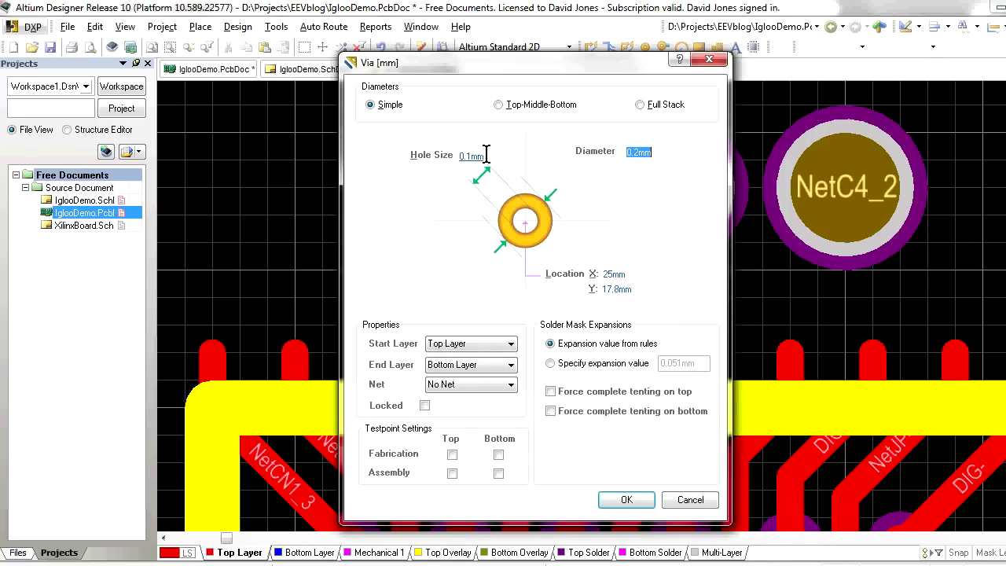
left_click(486, 156)
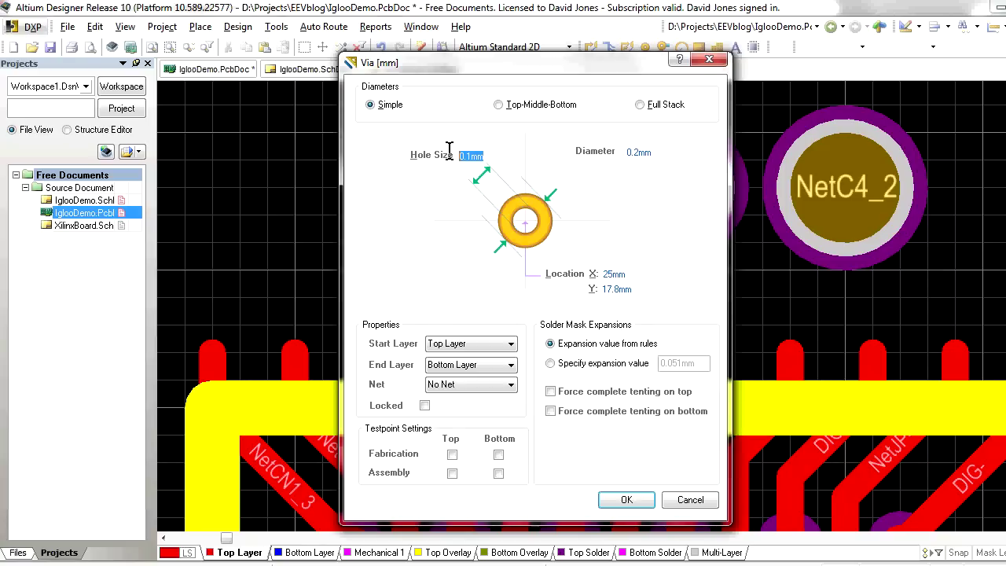
left_click(652, 153)
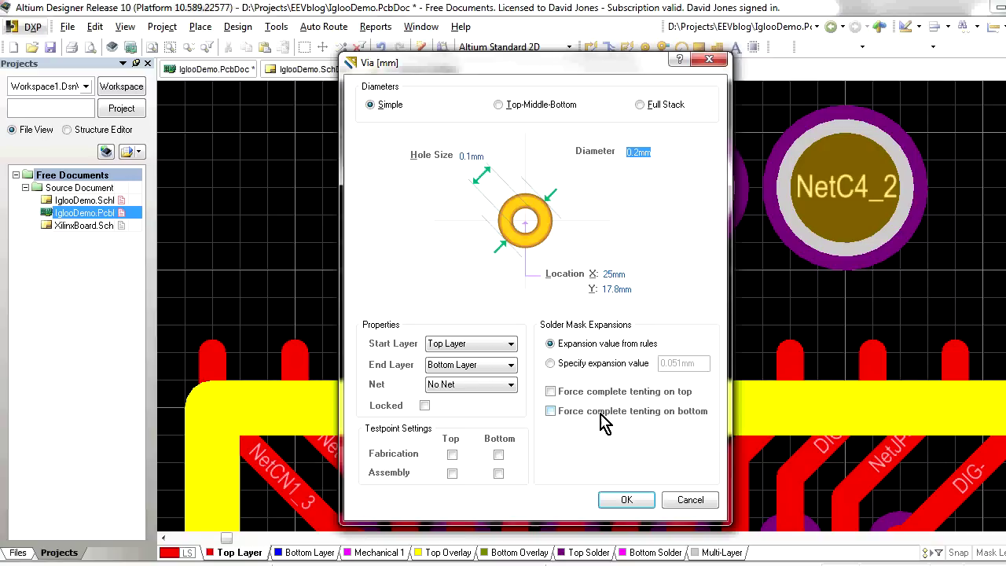
left_click(636, 499)
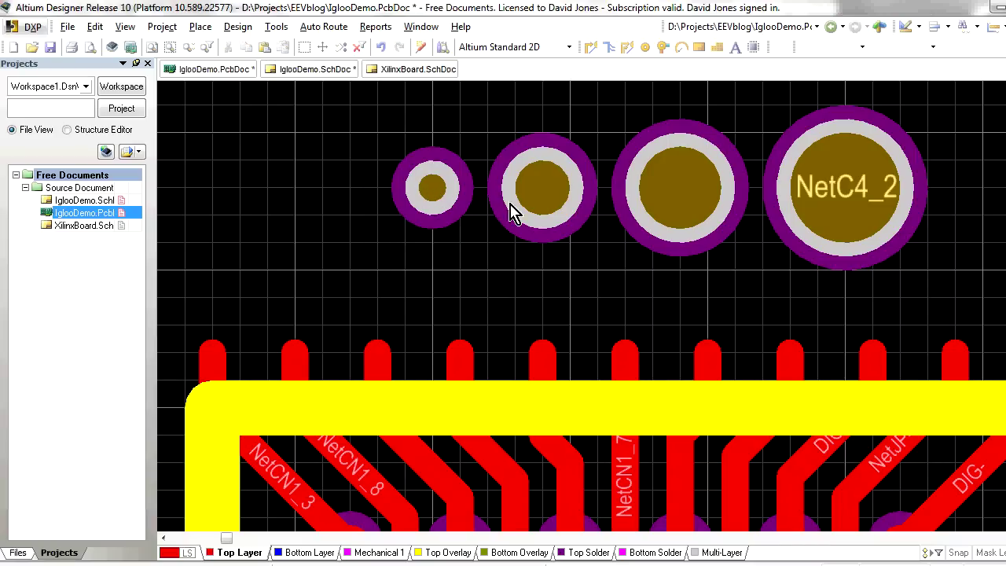
- Check the hole size and diameter of the third sample via in the row above U1
double_click(678, 202)
left_click(486, 156)
left_click(636, 153)
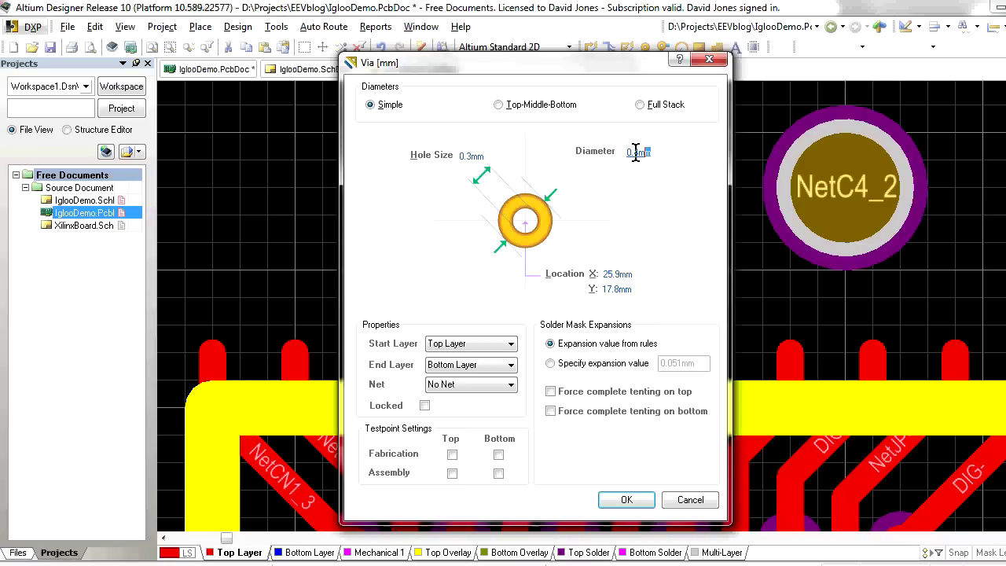
left_click(678, 501)
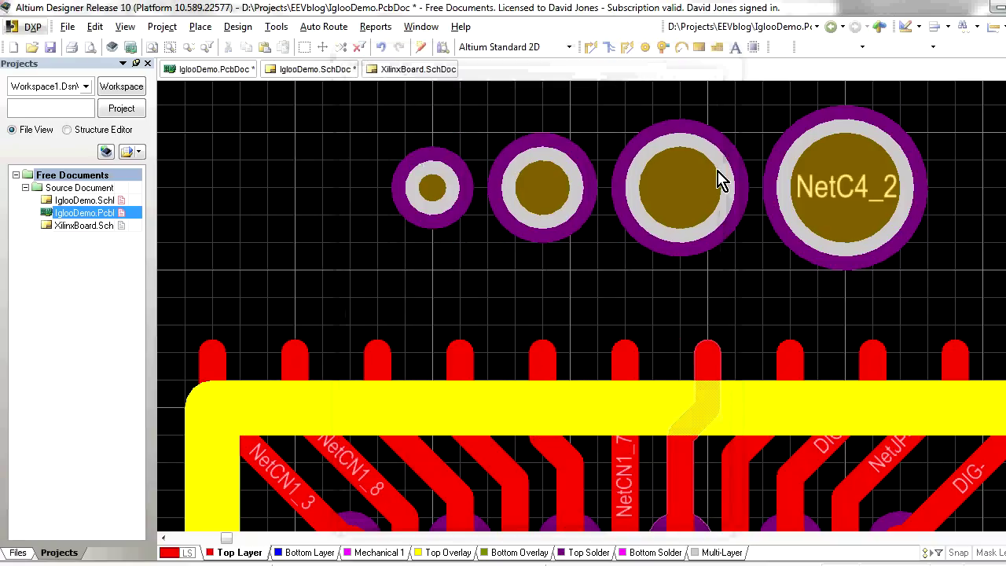
- Move the third sample via above the row and set its diameter to 0.5 mm
right_click_drag(690, 184, 582, 350)
left_click_drag(582, 351, 571, 221)
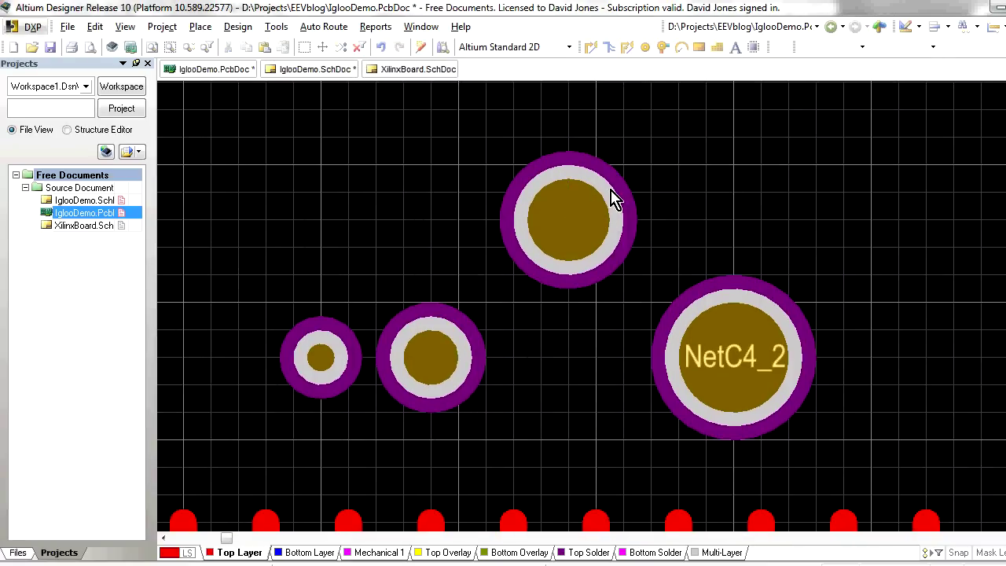
double_click(580, 225)
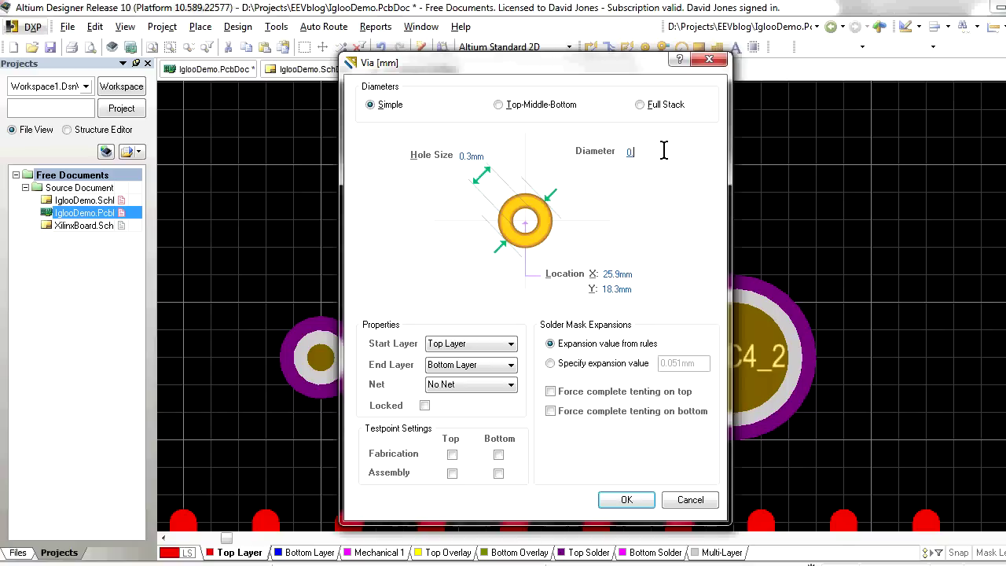
key("Return")
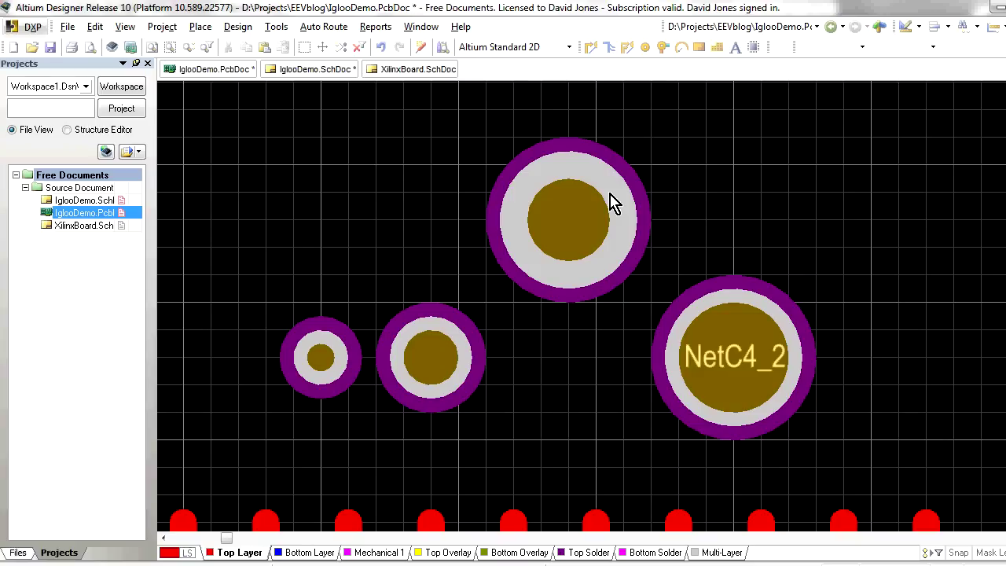
- Put the enlarged via back in the row to check its hole size, and move it above the row again
left_click_drag(567, 218, 575, 359)
double_click(573, 355)
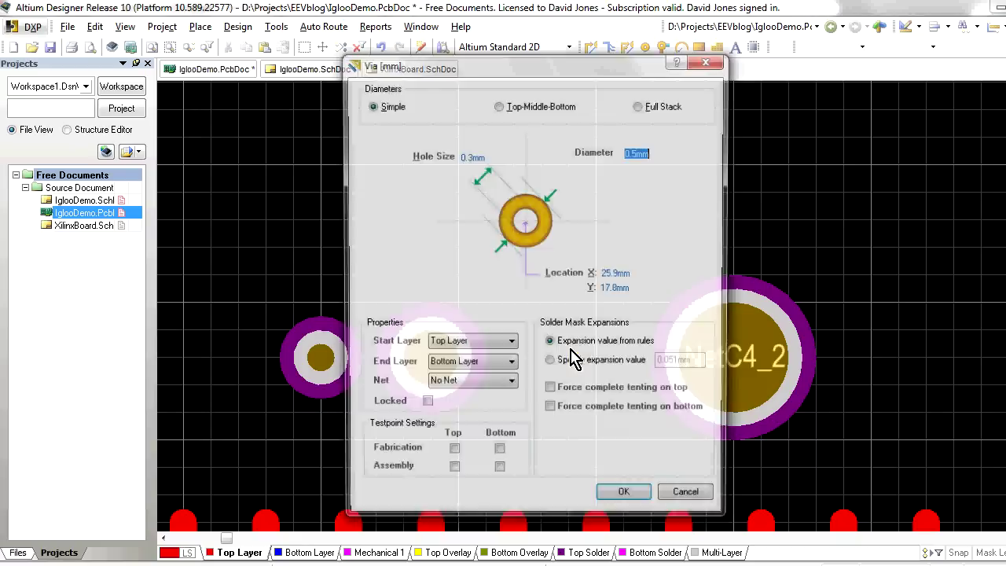
left_click(491, 155)
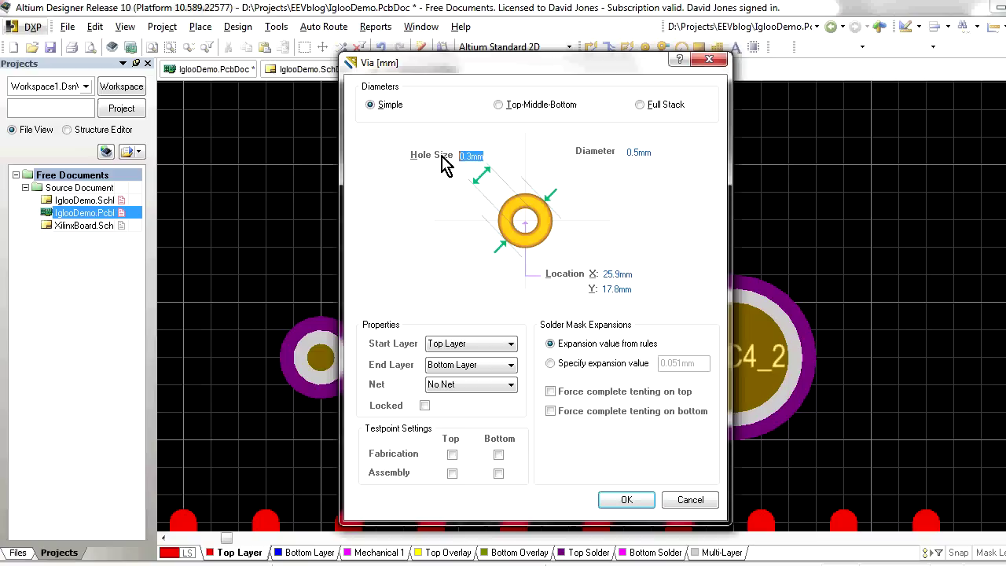
left_click(680, 501)
left_click_drag(574, 364, 567, 196)
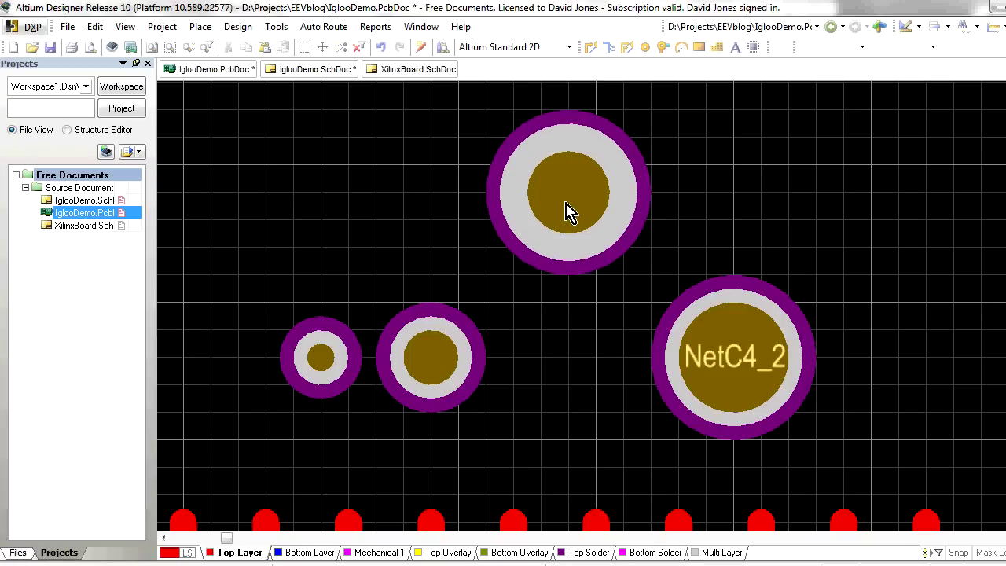
- Compare the hole sizes and diameters of the NetC4_2 via and the enlarged via above the row
scroll(569, 213, "down", 2, "ctrl")
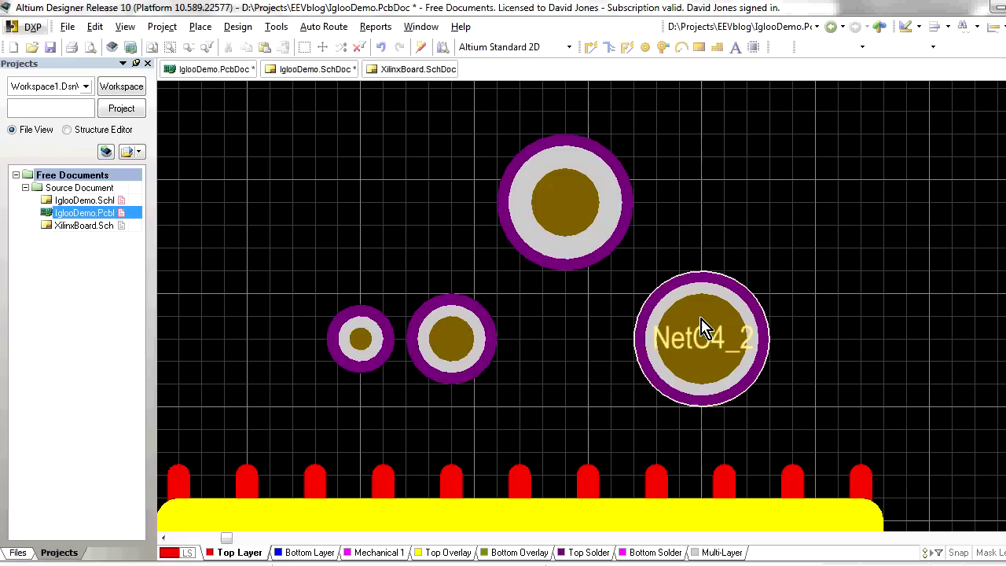
double_click(702, 329)
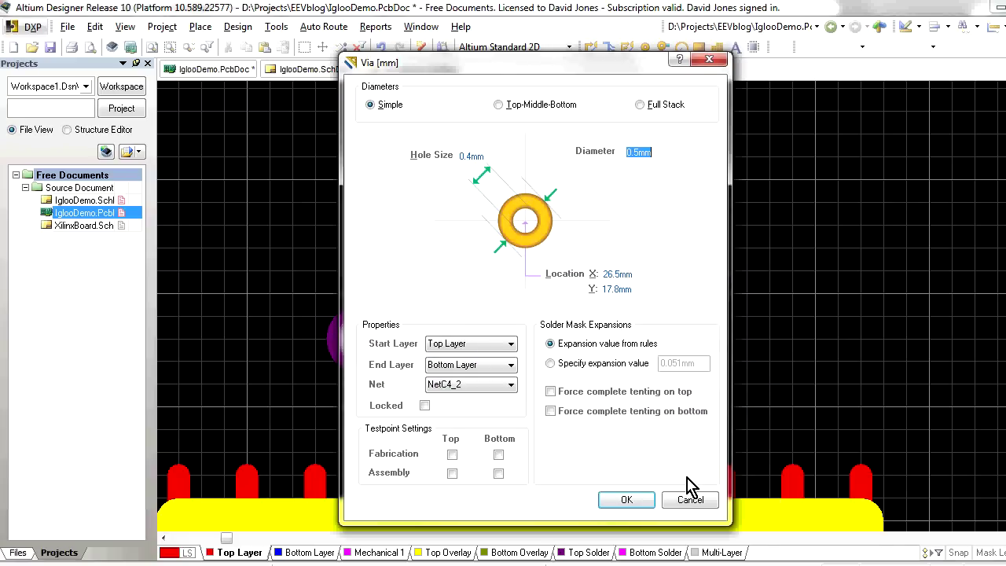
left_click(685, 500)
right_click_drag(503, 272, 448, 250)
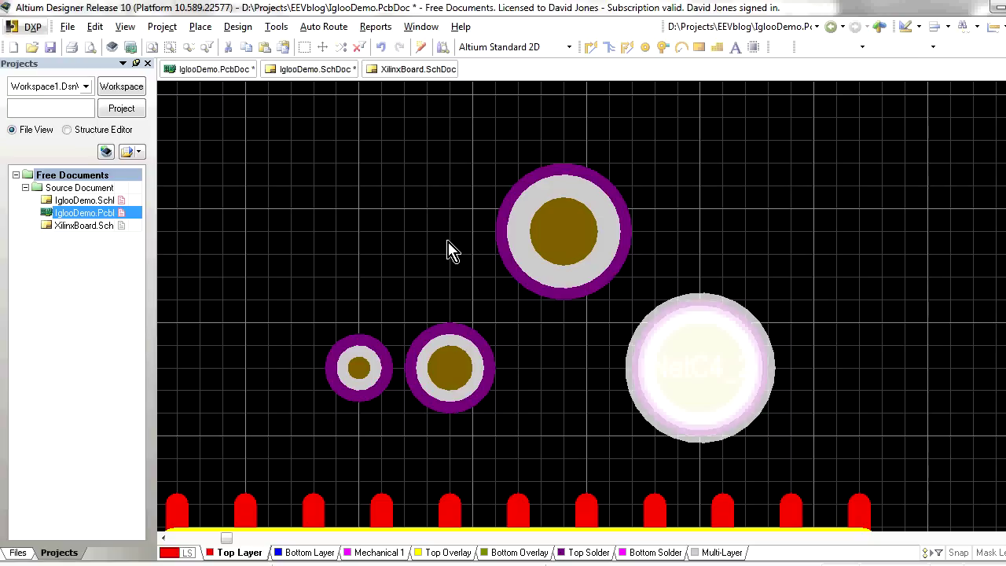
left_click(444, 232)
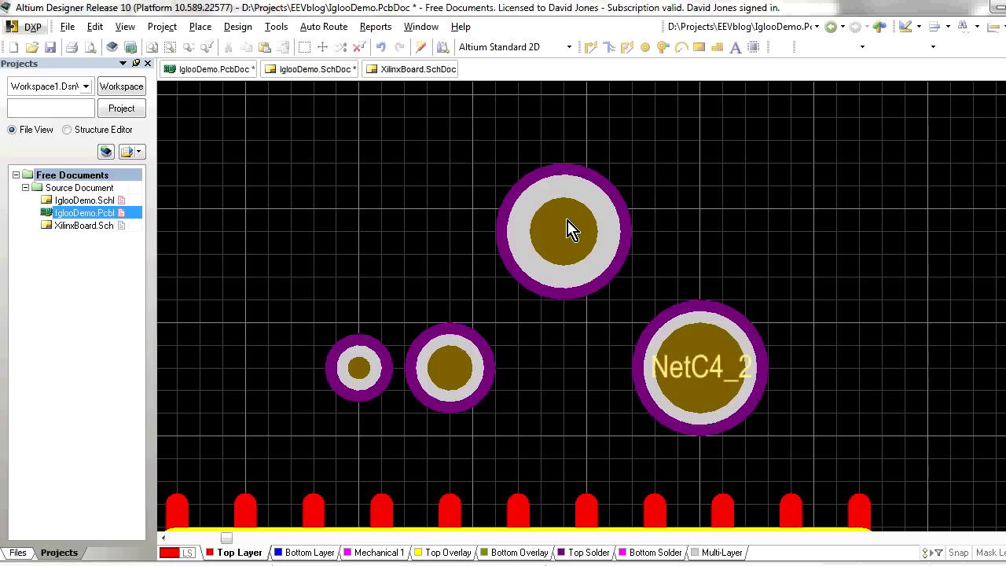
left_click(563, 235)
double_click(562, 232)
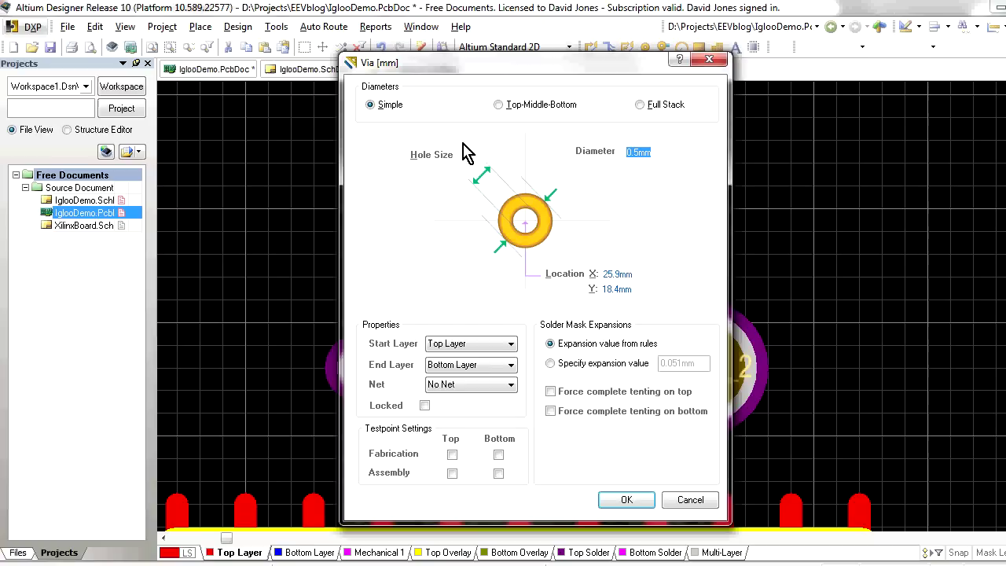
left_click(691, 500)
scroll(605, 222, "down", 3)
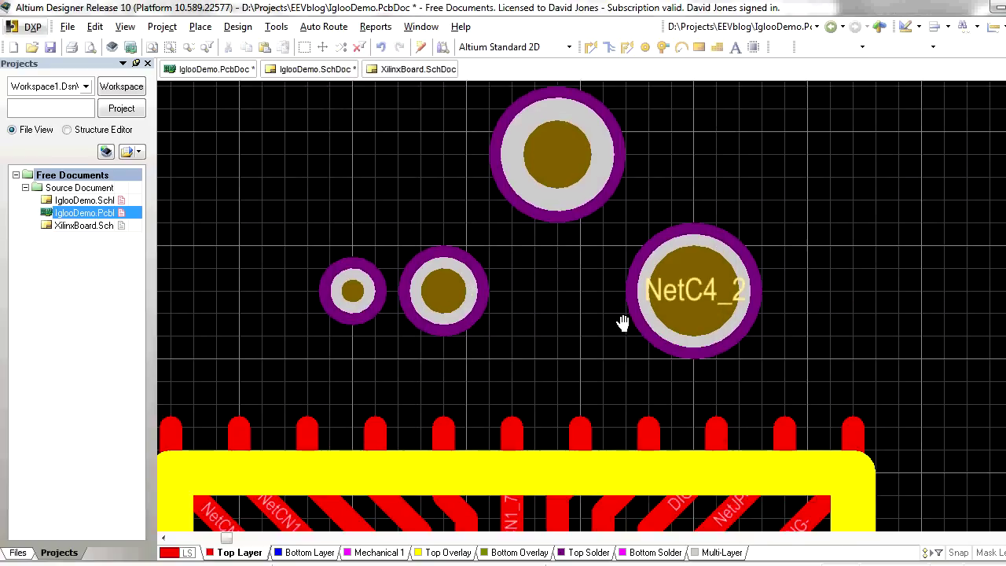
- Test the 0.5 mm diameter via's fit between four of U1's central pads, and replace it there with the second-smallest sample via
scroll(572, 197, "up", 1)
left_click_drag(550, 110, 505, 278)
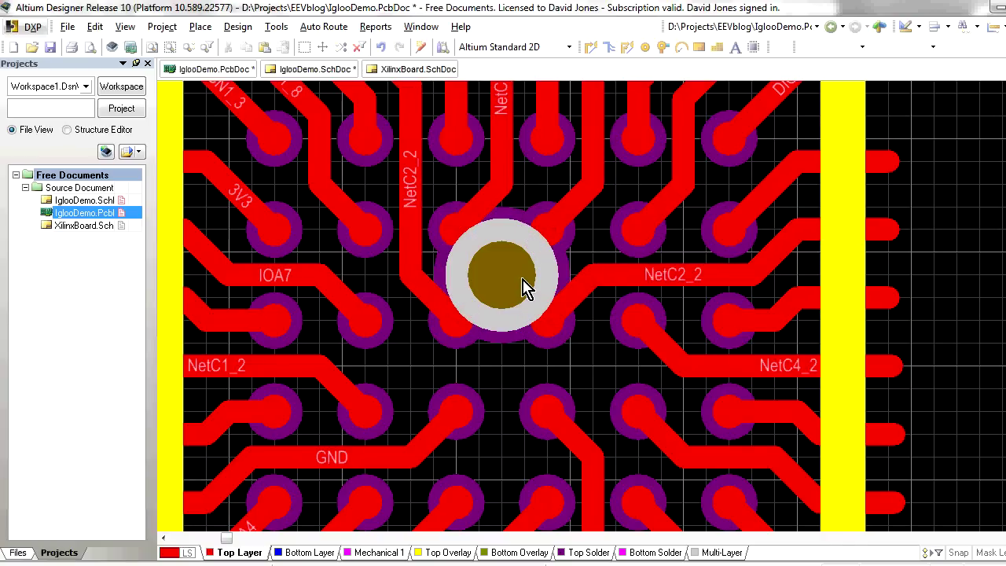
left_click_drag(515, 287, 548, 307)
left_click_drag(432, 308, 502, 297)
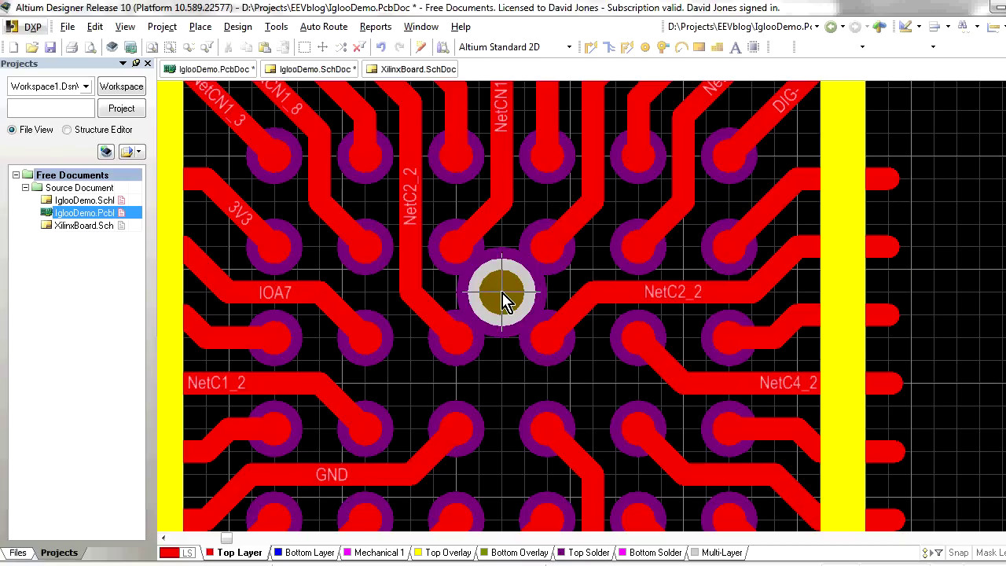
- Replace the via between U1's pads E4, E3, D4 and D3 with the smallest sample via and inspect its mask clearance
left_click_drag(504, 298, 435, 452)
right_click_drag(411, 464, 386, 181)
left_click_drag(353, 173, 507, 279)
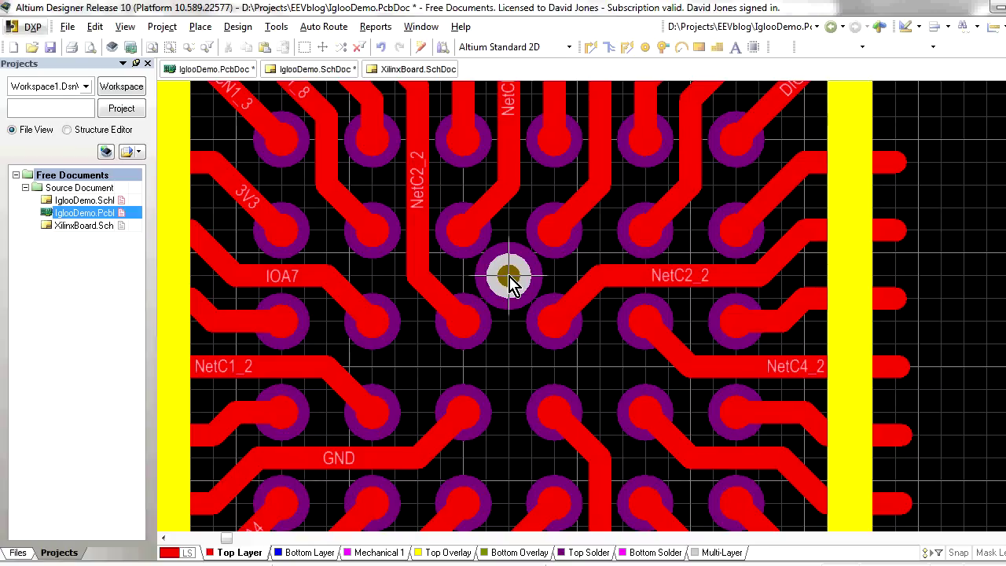
scroll(510, 282, "up", 4, "ctrl")
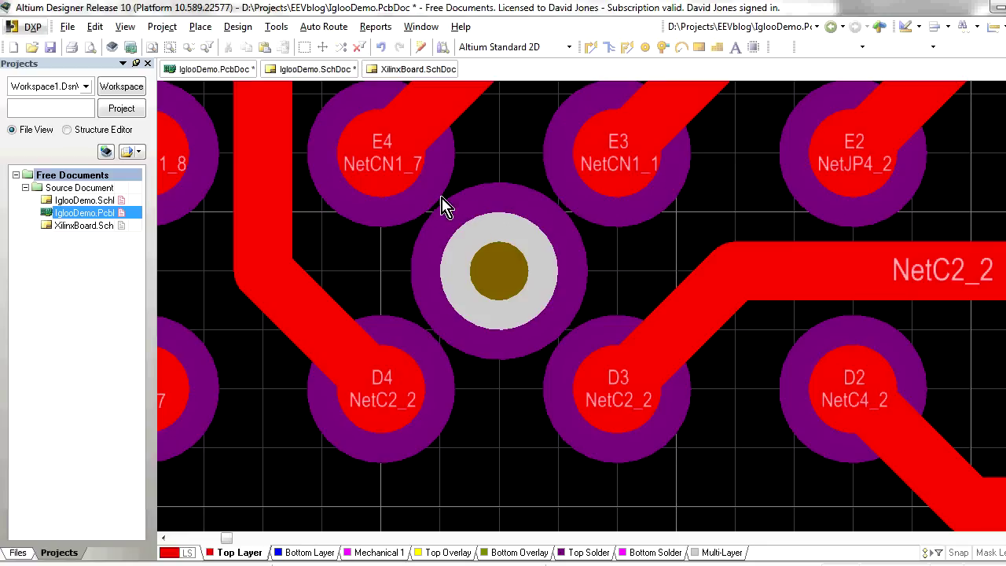
scroll(468, 193, "down", 1, "ctrl")
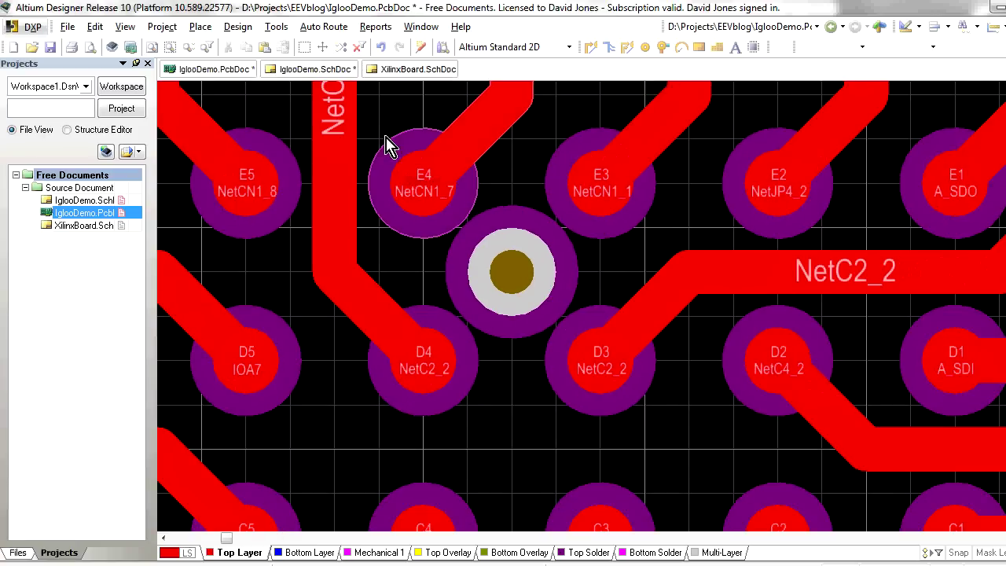
- Check the solder mask expansion rule in mils without changing it
left_click(238, 28)
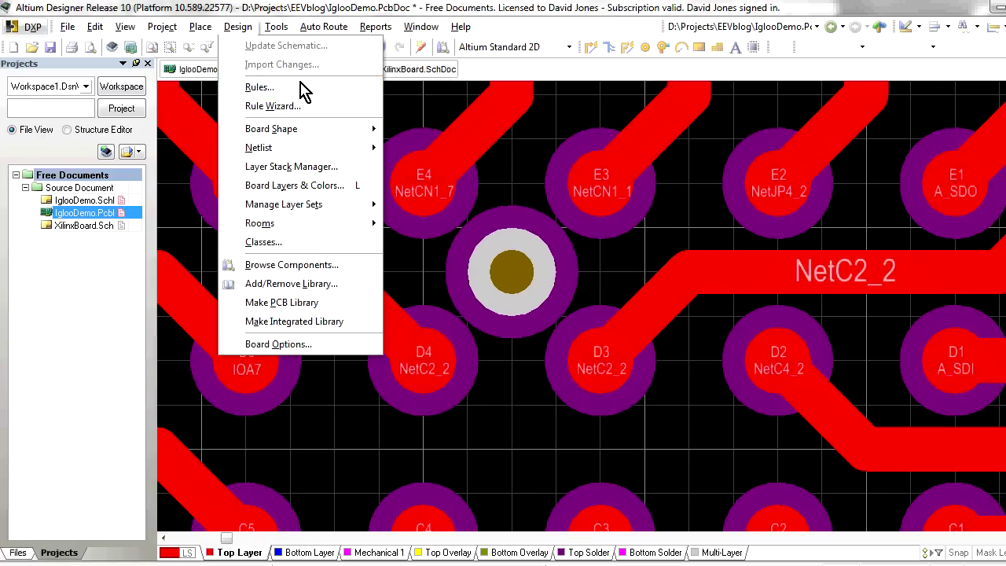
left_click(330, 88)
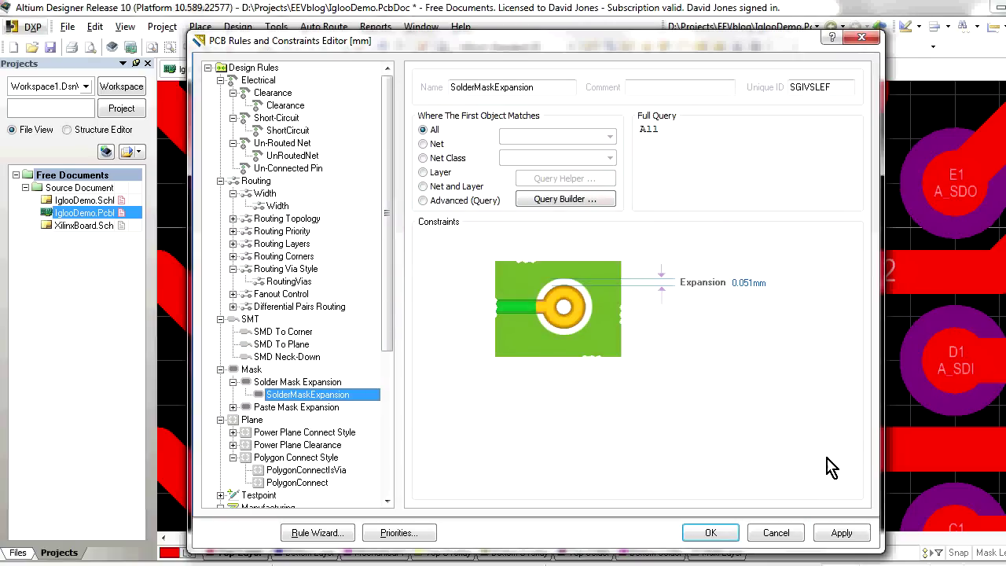
left_click(751, 283)
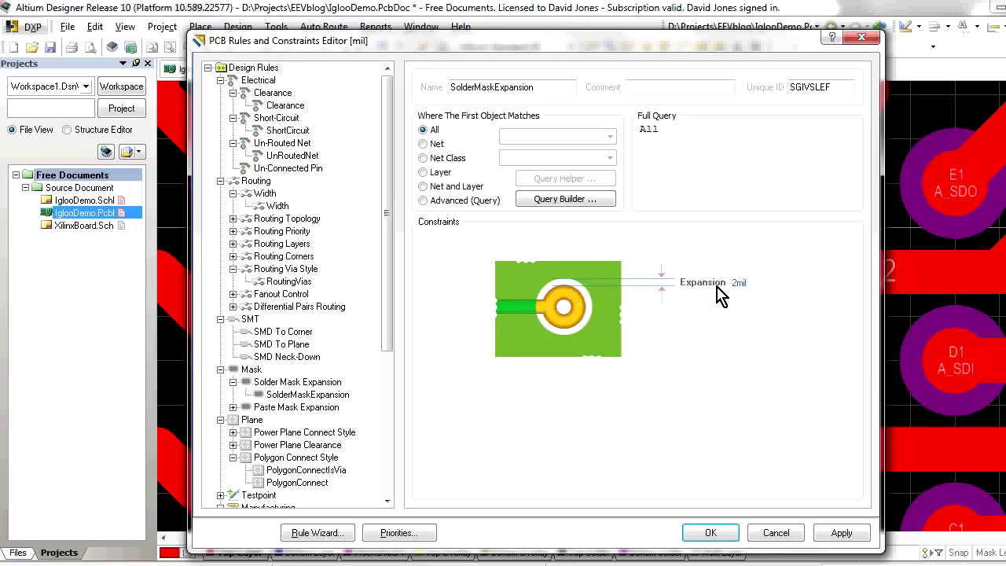
left_click(778, 535)
- Examine U1's size and fanout relative to the whole board, including the small via between its central pads
scroll(724, 306, "up", 4, "ctrl")
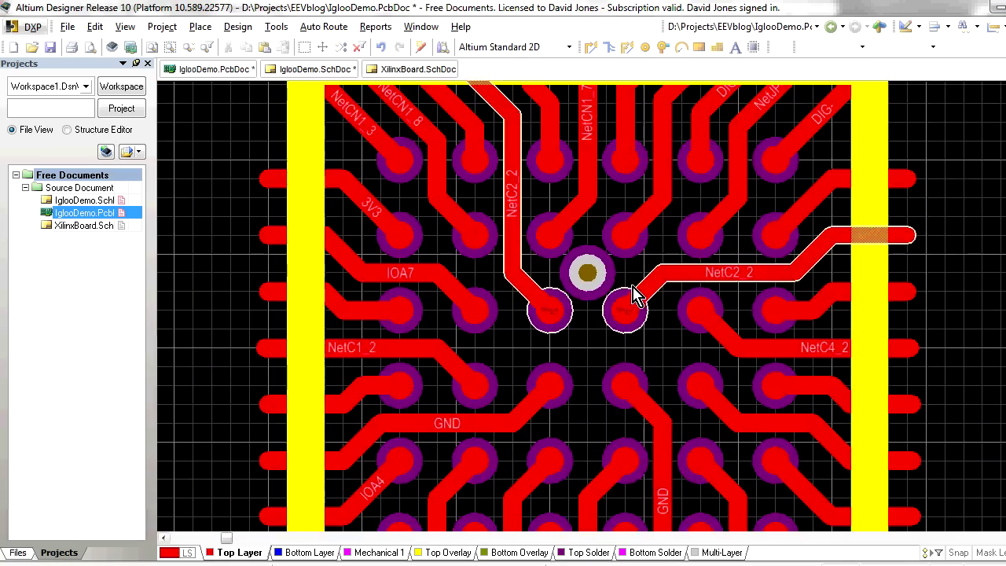
scroll(635, 296, "down", 6, "ctrl")
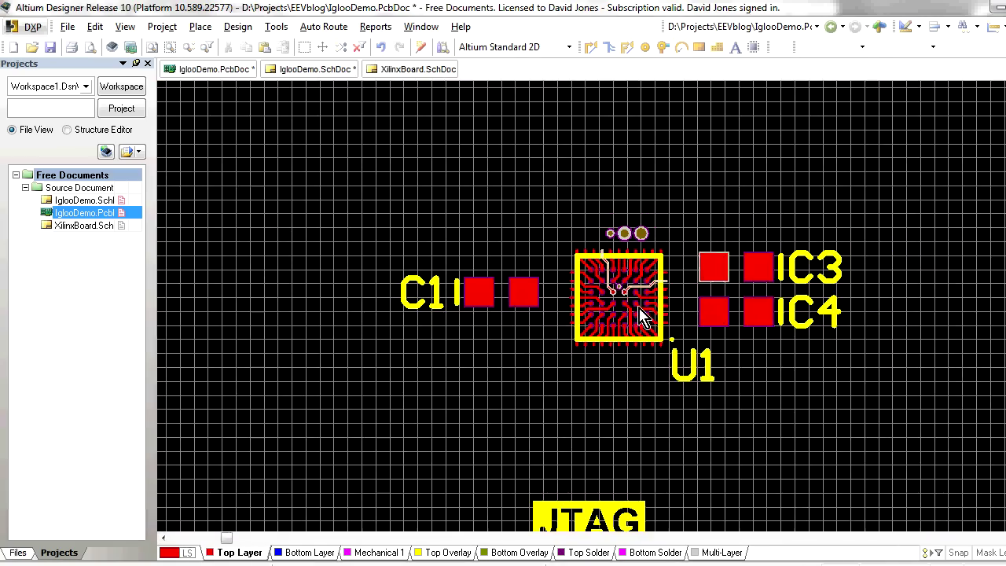
scroll(641, 313, "down", 3, "ctrl")
scroll(707, 310, "down", 1, "ctrl")
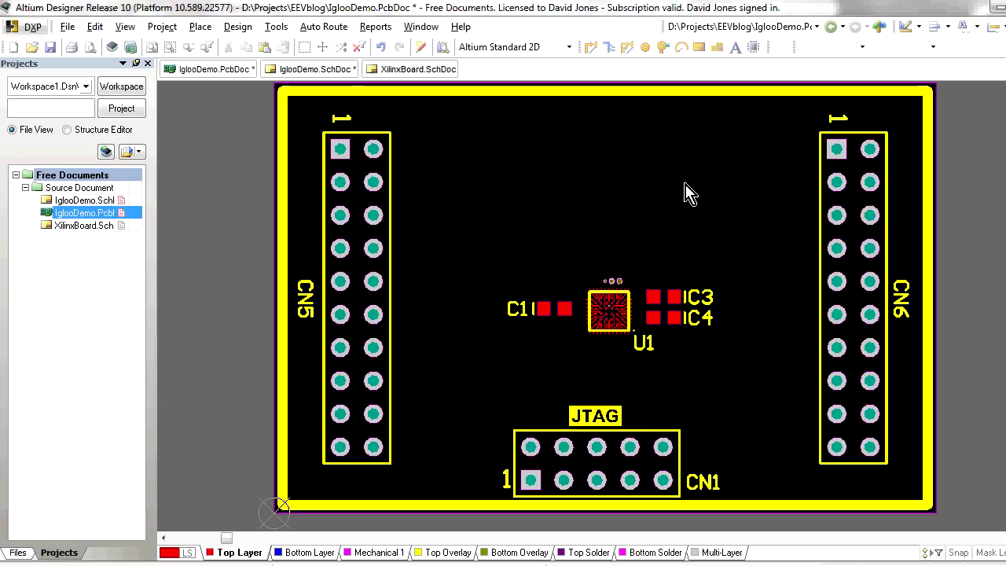
scroll(610, 313, "up", 4, "ctrl")
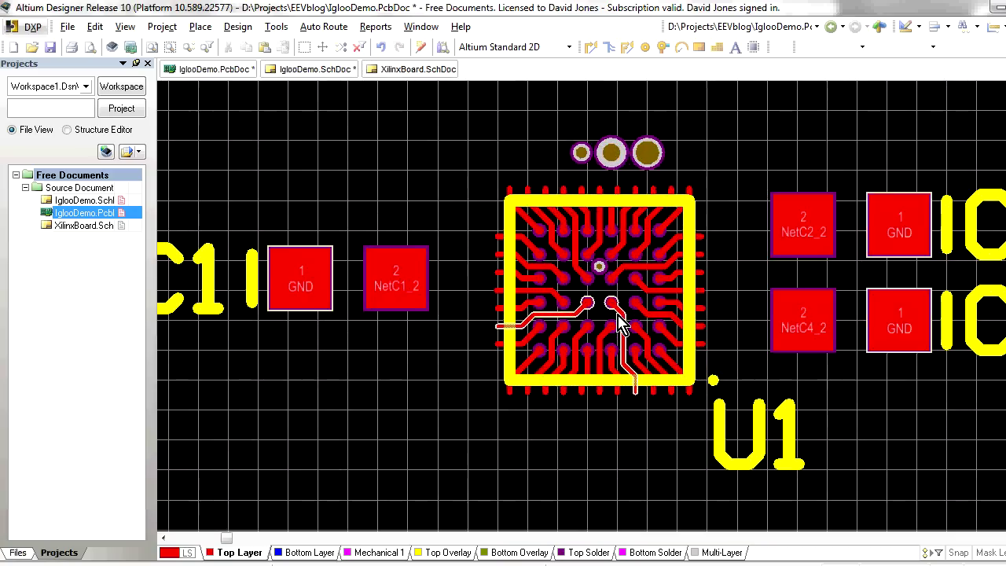
scroll(619, 321, "up", 1, "ctrl")
key("Escape")
key("Escape")
right_click_drag(647, 299, 606, 337)
scroll(602, 334, "up", 1, "ctrl")
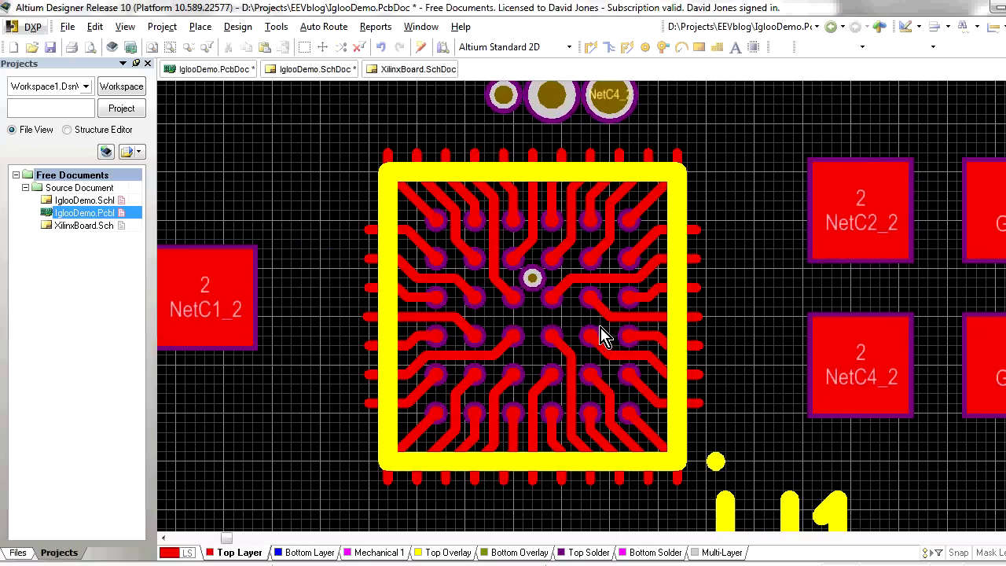
scroll(577, 337, "up", 1, "ctrl")
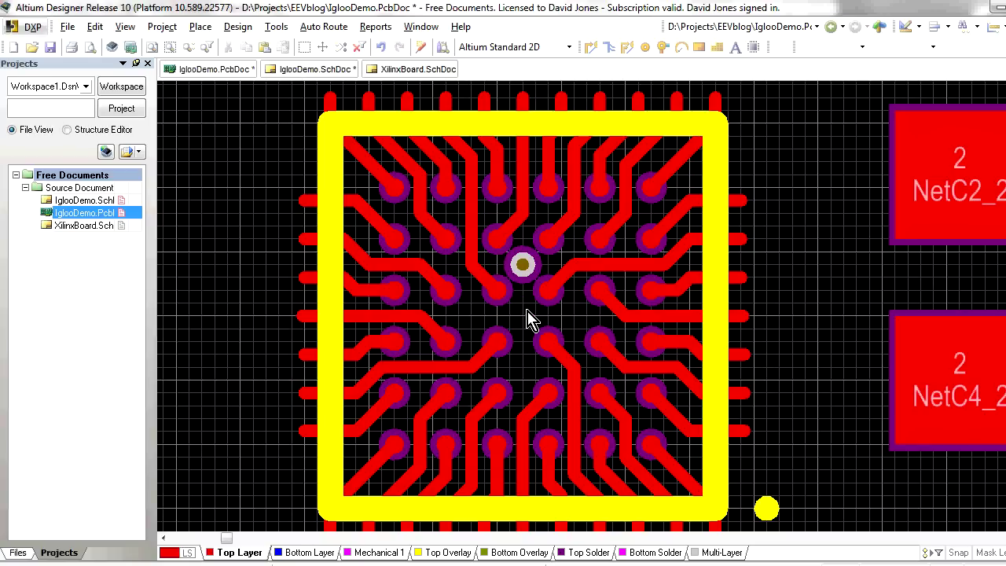
- Examine the gaps between the small via's solder mask and the surrounding pads E4, E3, D4 and D3
scroll(528, 320, "up", 6, "ctrl")
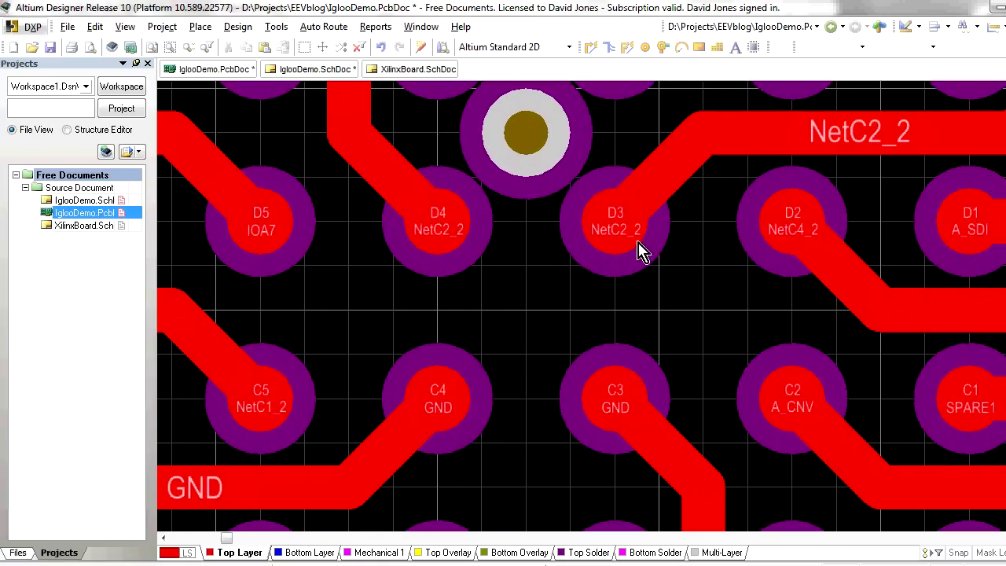
right_click_drag(640, 251, 584, 375)
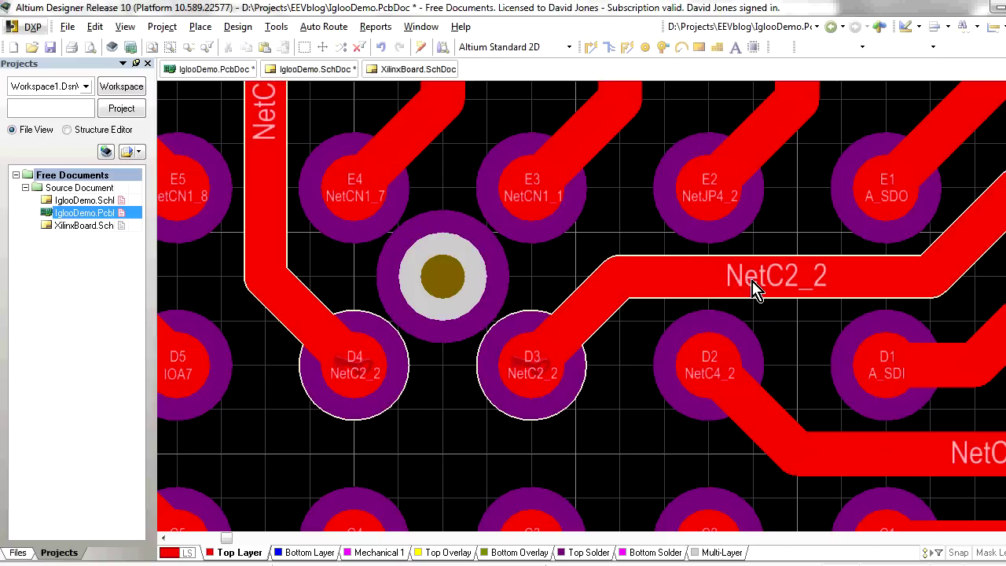
mouse_move(444, 280)
left_mouse_down()
mouse_move(530, 360)
mouse_move(443, 277)
left_mouse_up()
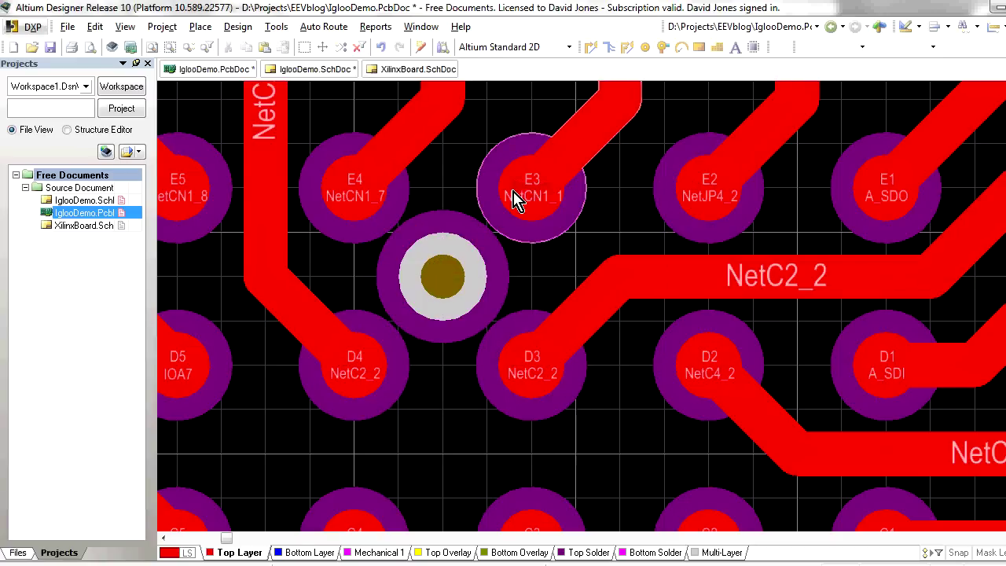
scroll(512, 229, "down", 2, "ctrl")
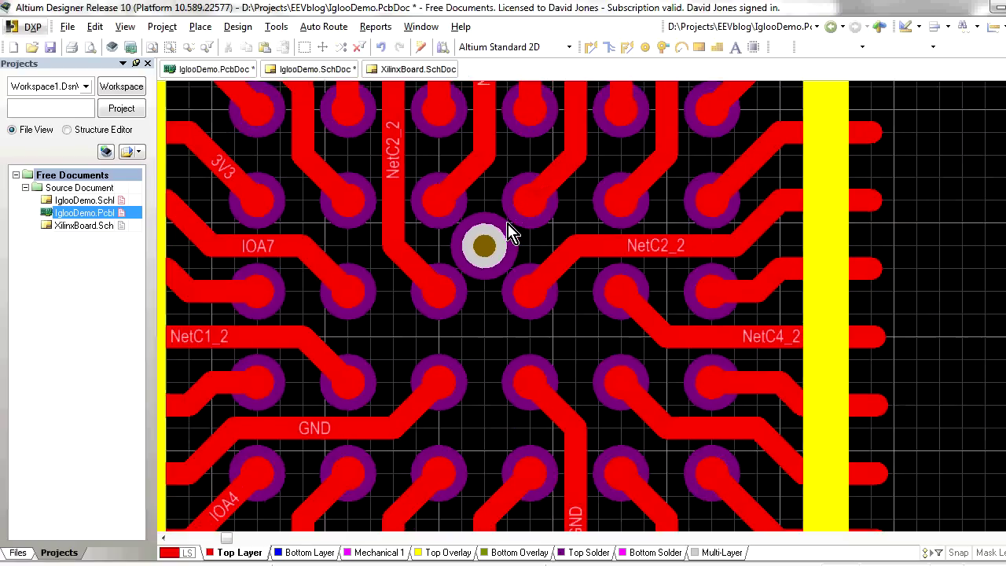
scroll(542, 201, "down", 2, "ctrl")
scroll(609, 275, "down", 1)
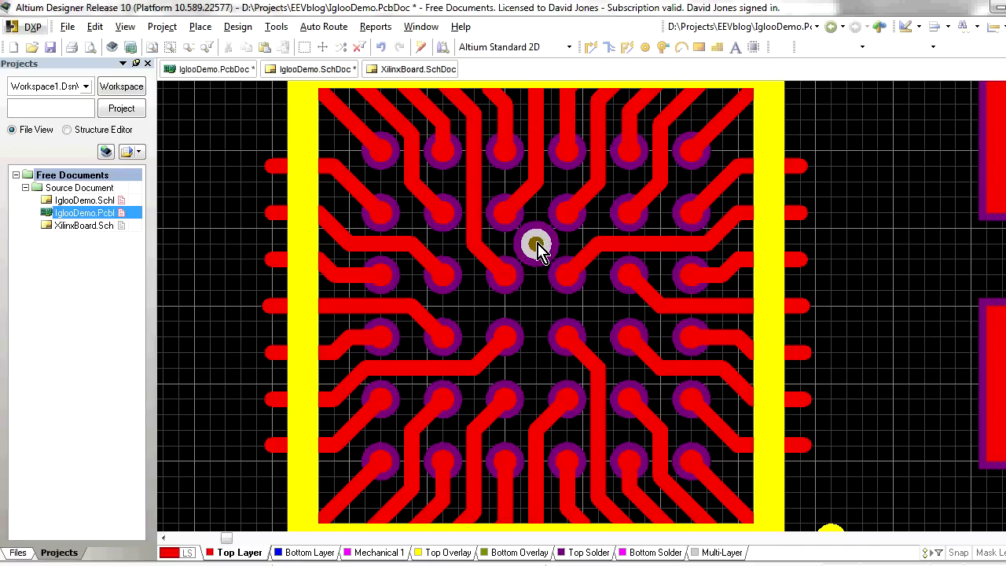
scroll(537, 247, "up", 3, "ctrl")
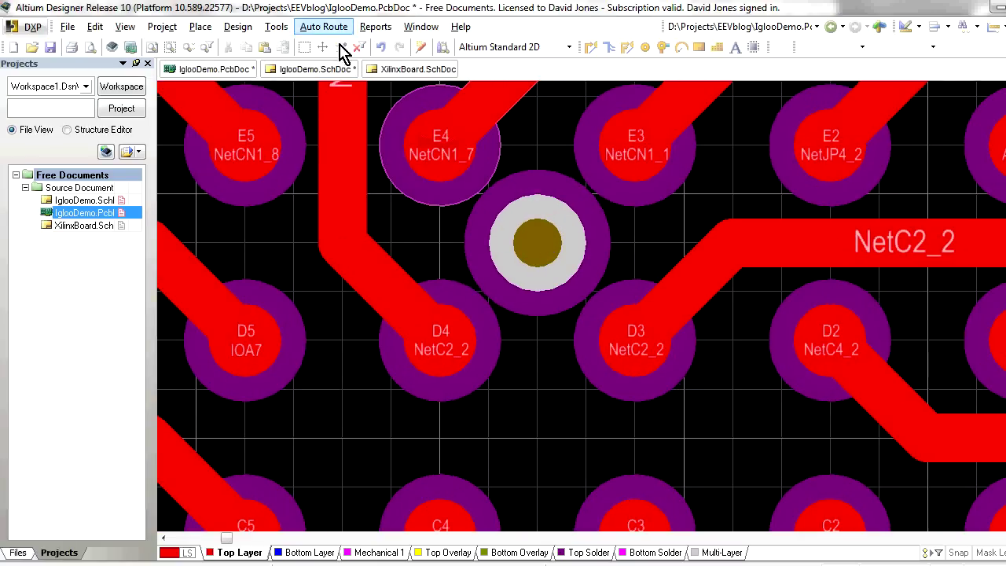
- Set the solder mask expansion rule for all objects to 1 mil
left_click(238, 28)
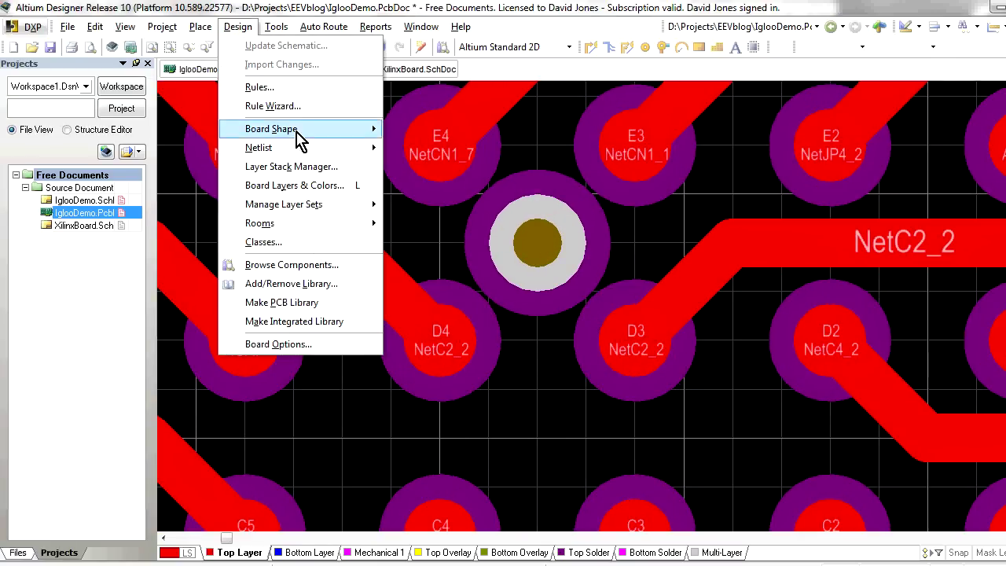
left_click(304, 88)
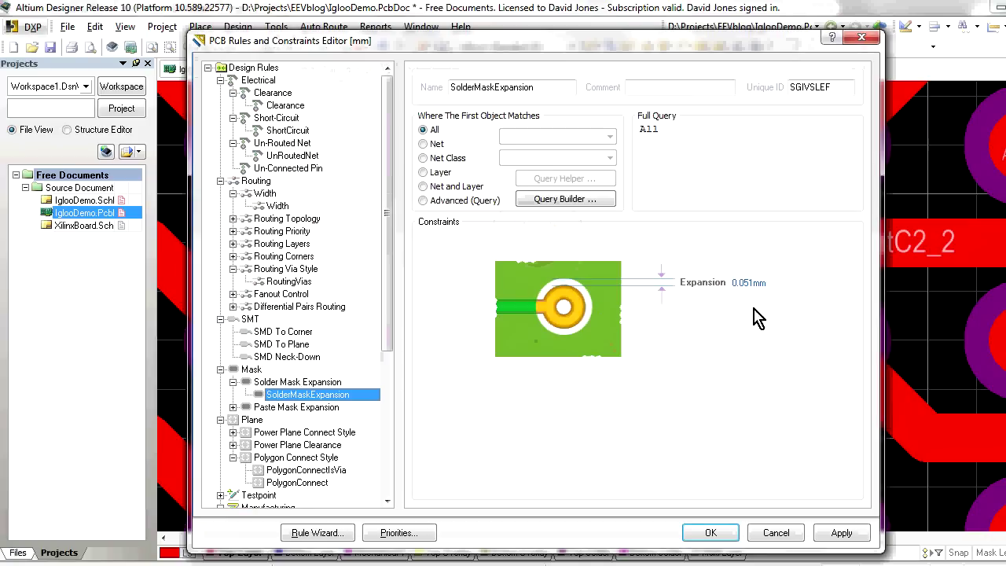
left_click(737, 283)
type("1")
left_click(716, 535)
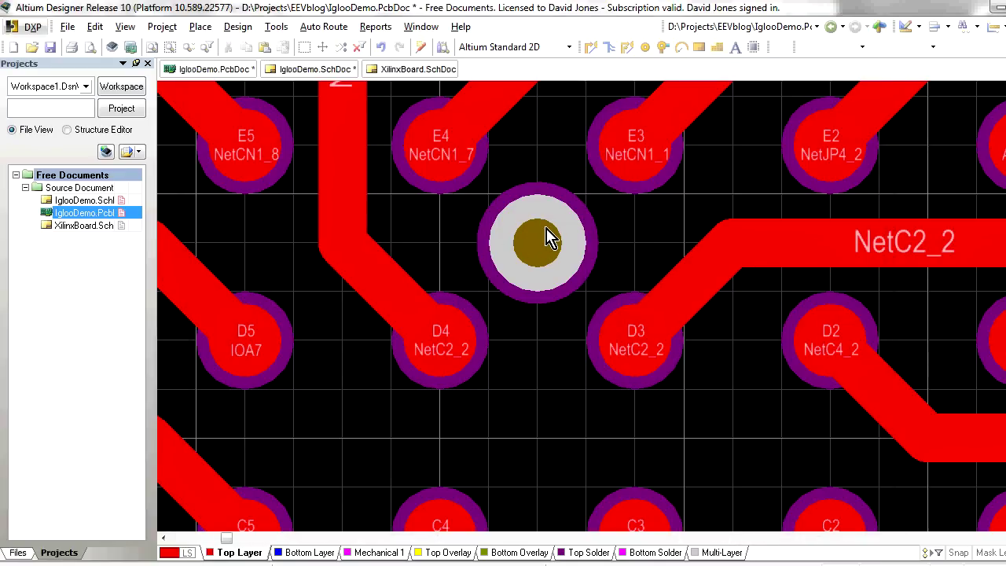
- Swap the smallest via for the second-smallest sample via between pads E4, E3, D4 and D3, and inspect its mask clearance
scroll(549, 238, "down", 4, "ctrl")
scroll(549, 232, "down", 2, "ctrl")
right_click_drag(562, 168, 537, 312)
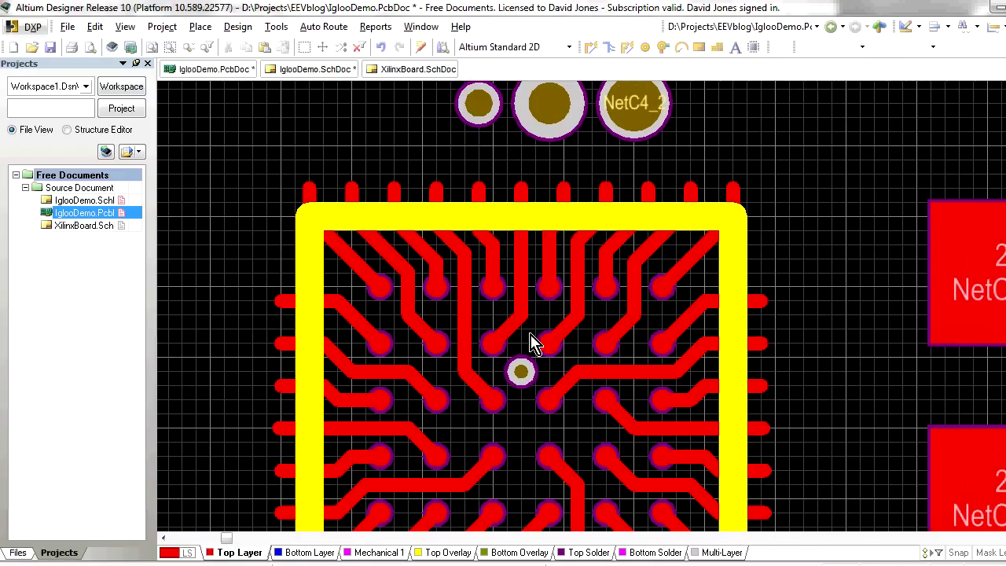
left_click_drag(521, 364, 422, 122)
left_click_drag(484, 106, 527, 380)
scroll(524, 370, "up", 6, "ctrl")
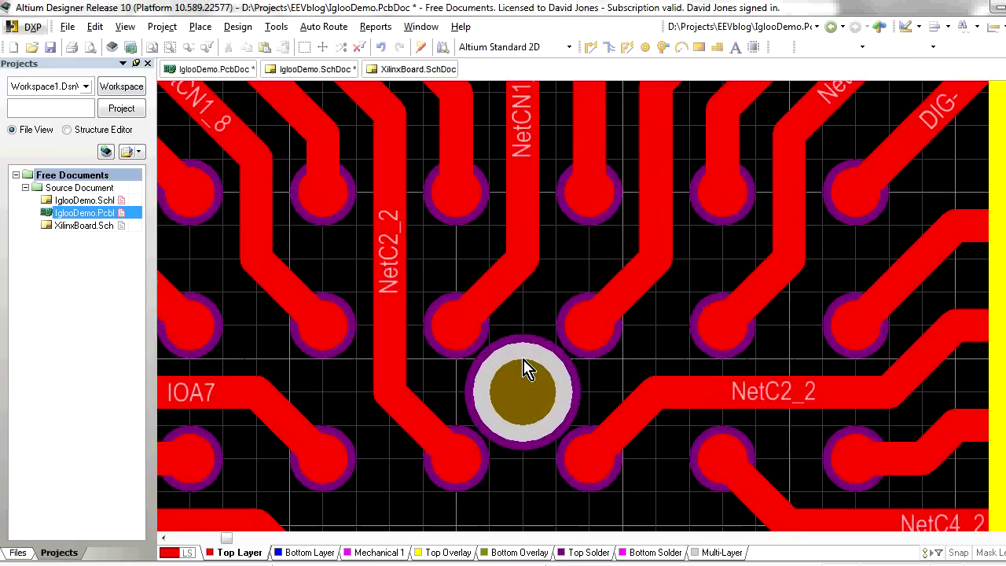
right_click_drag(562, 397, 541, 298)
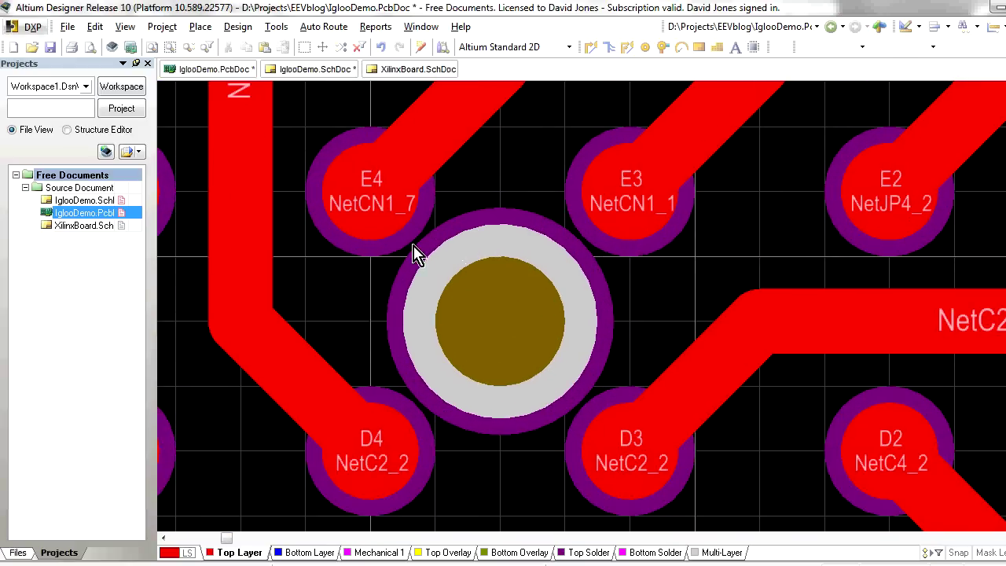
left_click(377, 192)
scroll(486, 318, "down", 5, "ctrl")
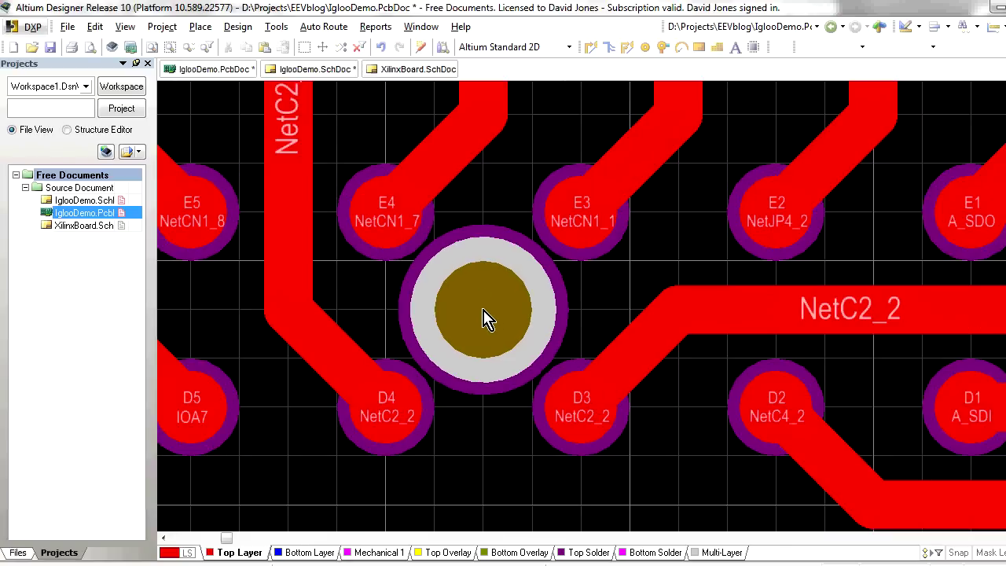
scroll(495, 327, "up", 1)
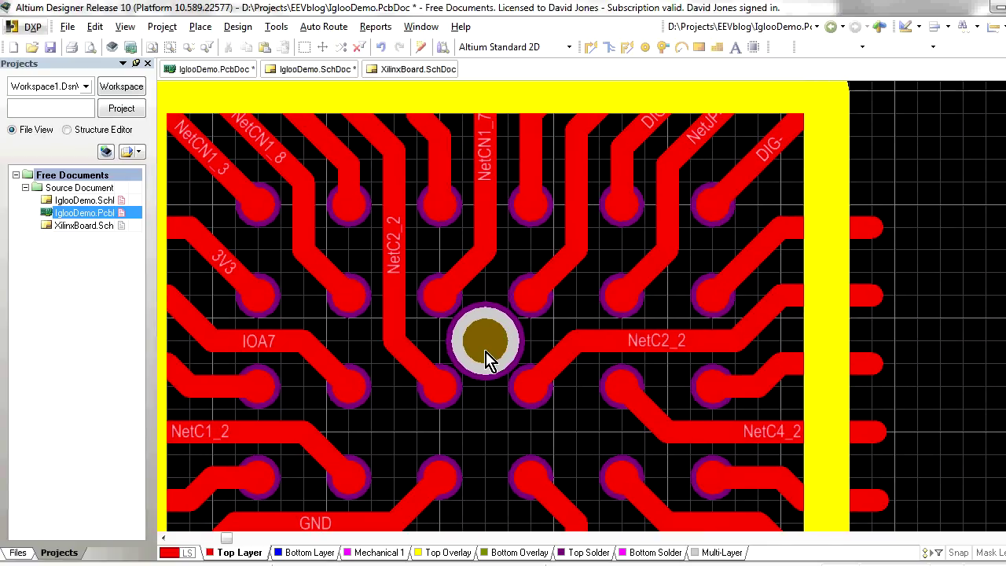
- Force complete solder mask tenting on the top and bottom of the 0.3 mm via between U1's central pads
double_click(489, 346)
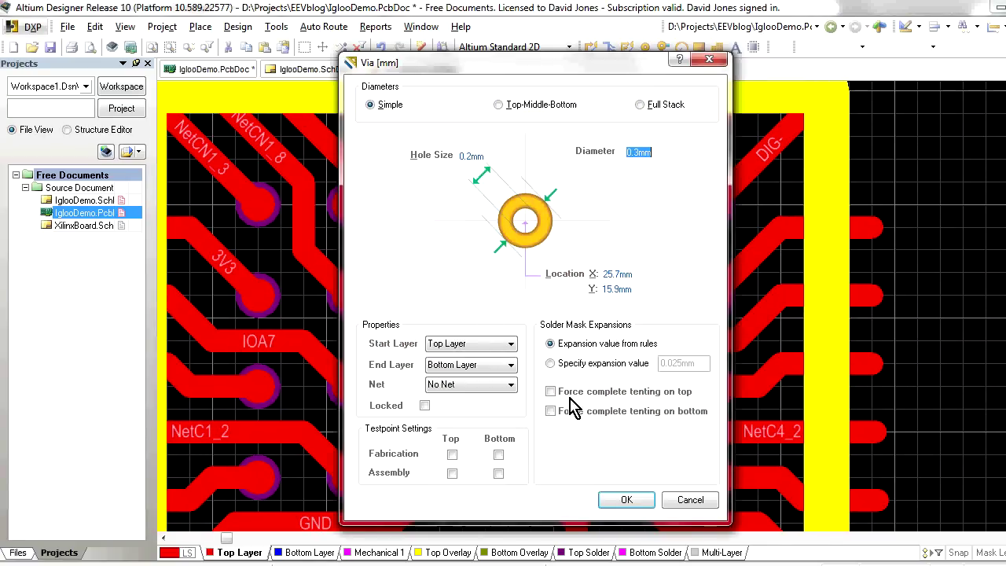
left_click(550, 392)
left_click(551, 411)
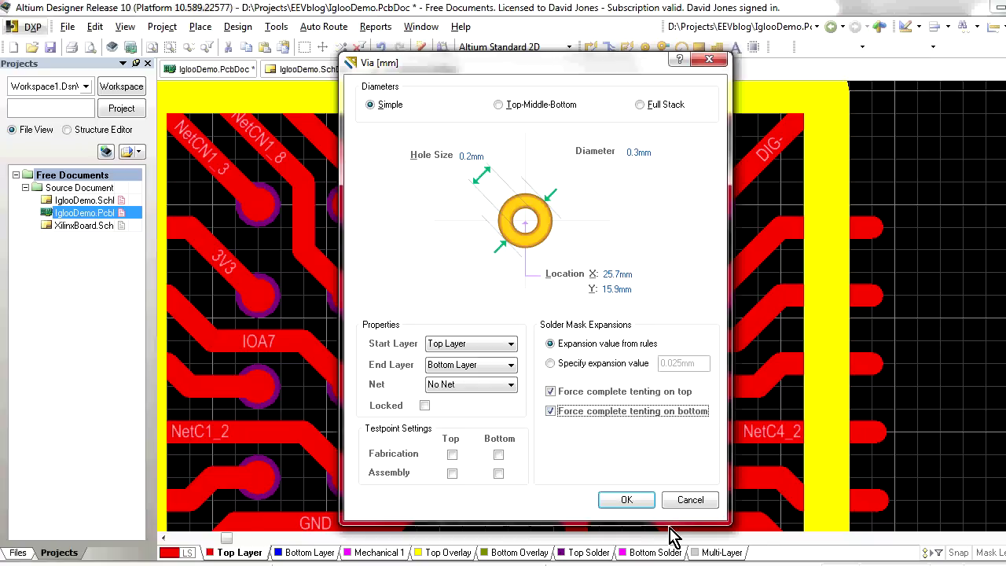
left_click(629, 502)
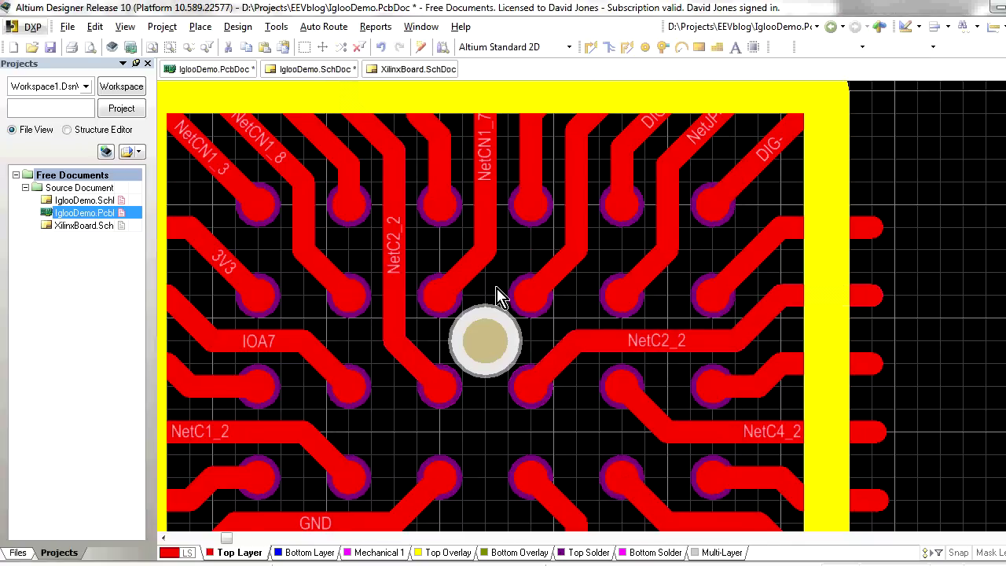